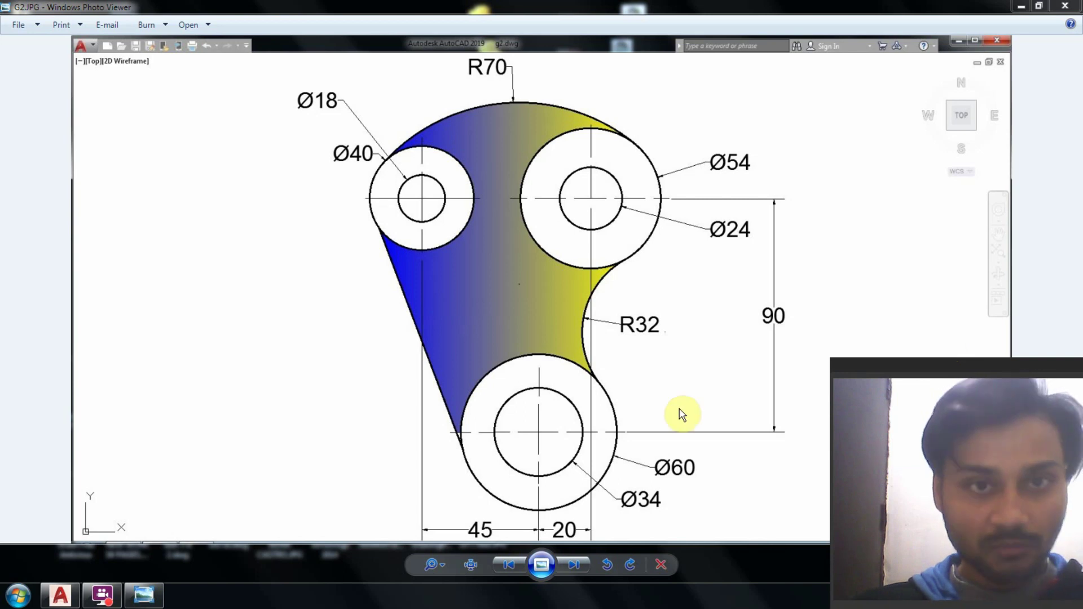
# - Bring the empty AutoCAD Drawing1 to the front over the lever reference image
pyautogui.click(70, 600)
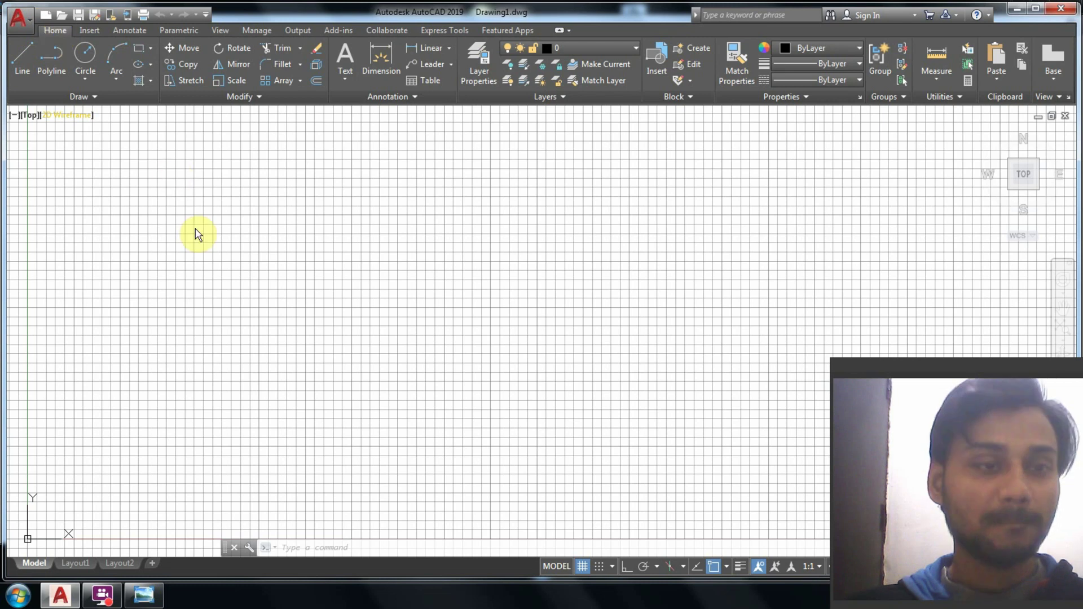
# - Show the AutoCAD application menu with its recent drawings and file commands
pyautogui.click(18, 18)
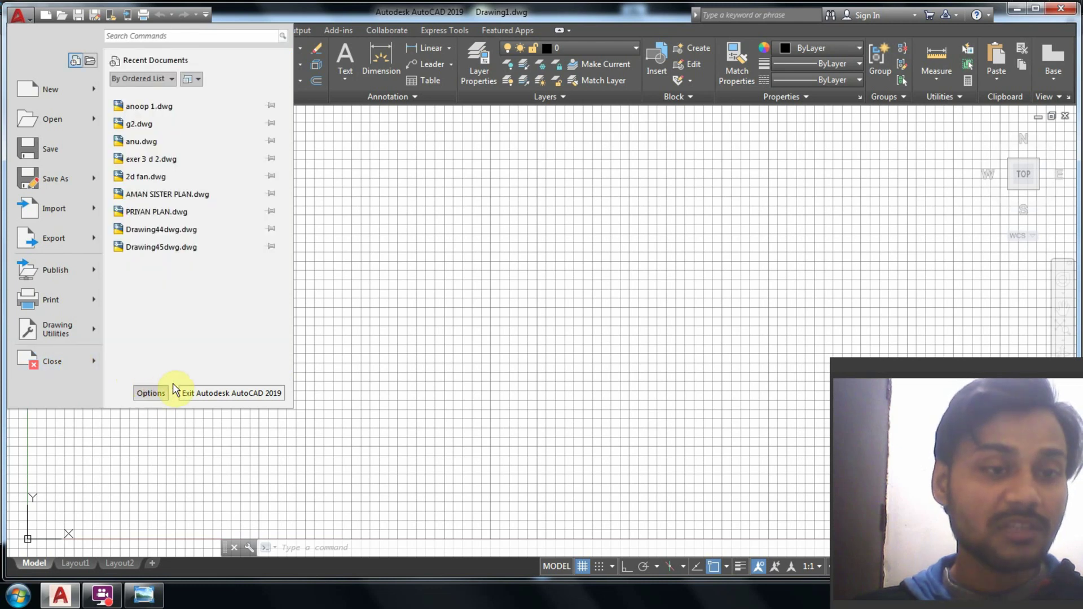
# - Set the model space uniform background colour to Black in Options > Display > Colors
pyautogui.click(174, 388)
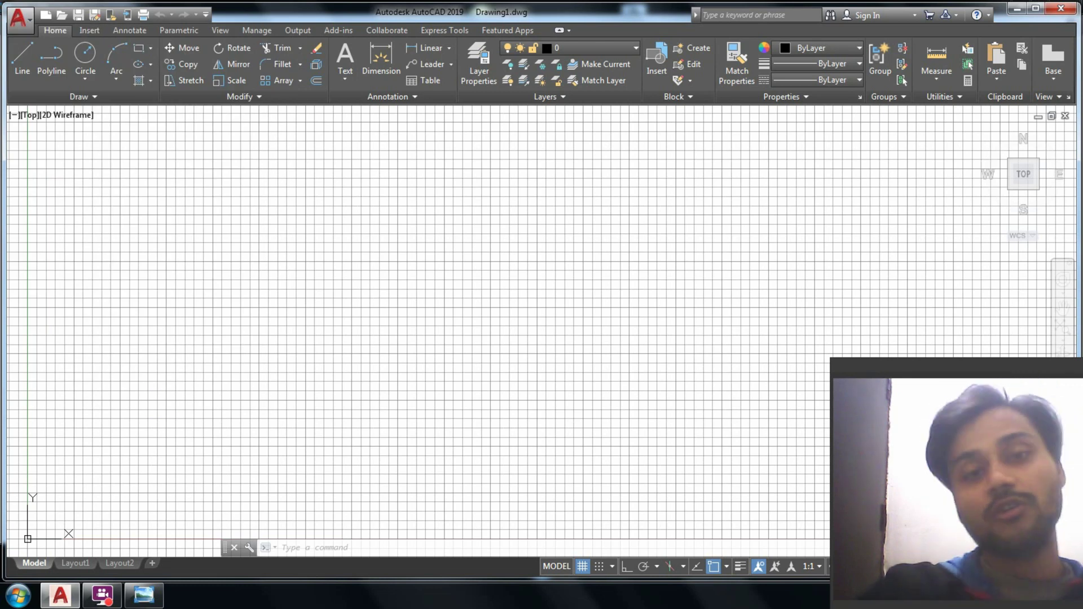
pyautogui.rightClick(361, 239)
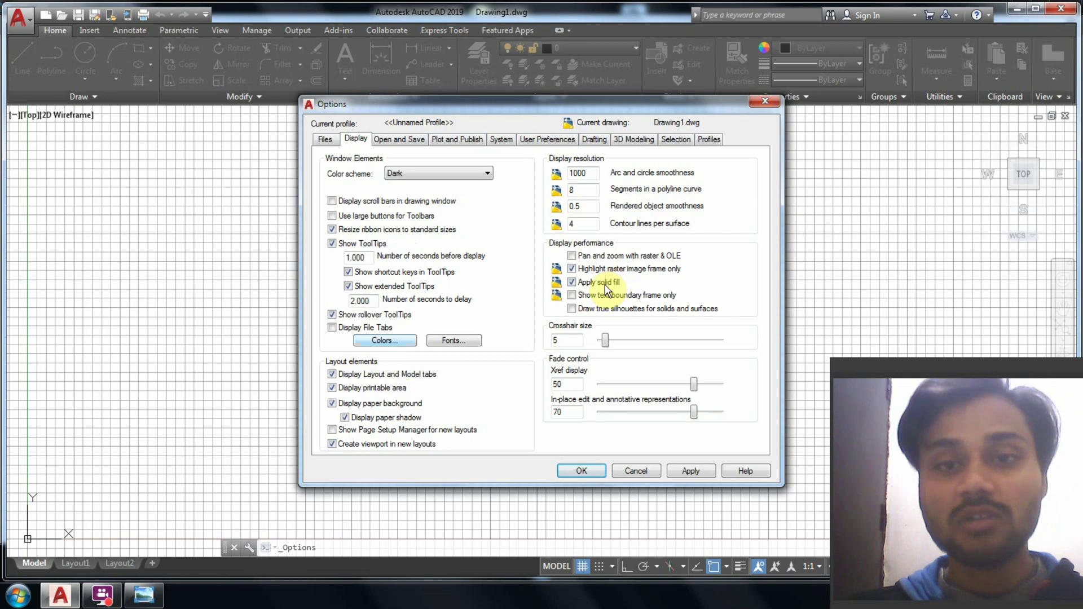
pyautogui.click(395, 342)
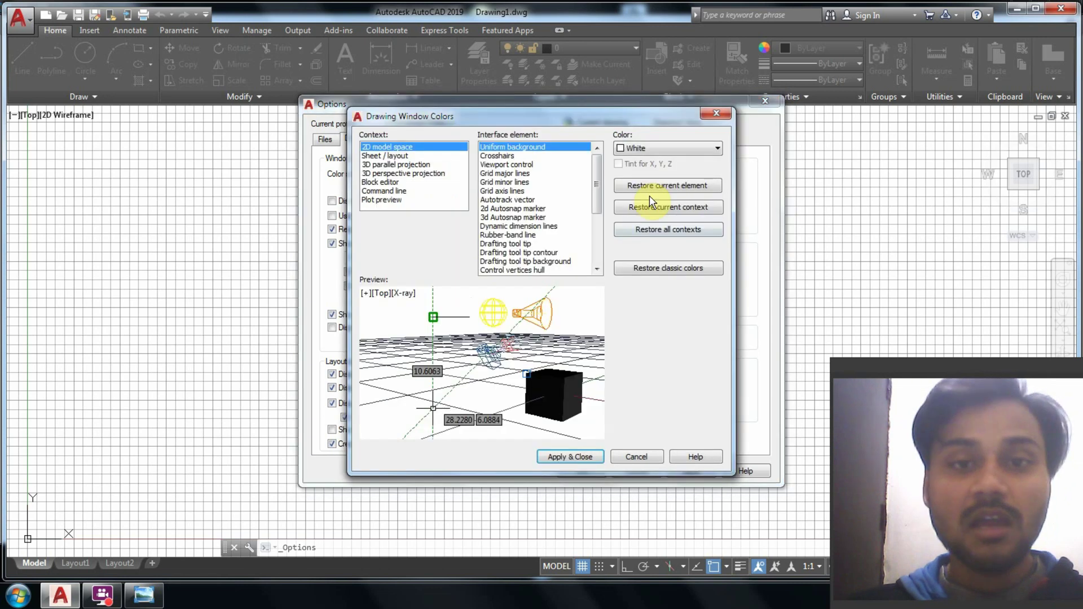
pyautogui.click(645, 148)
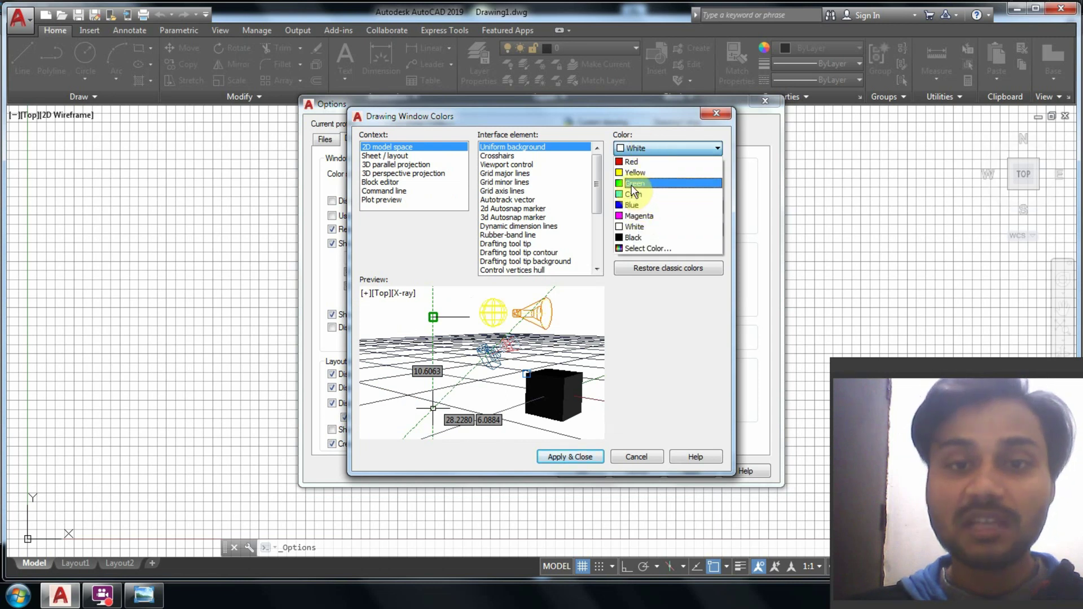
pyautogui.click(629, 238)
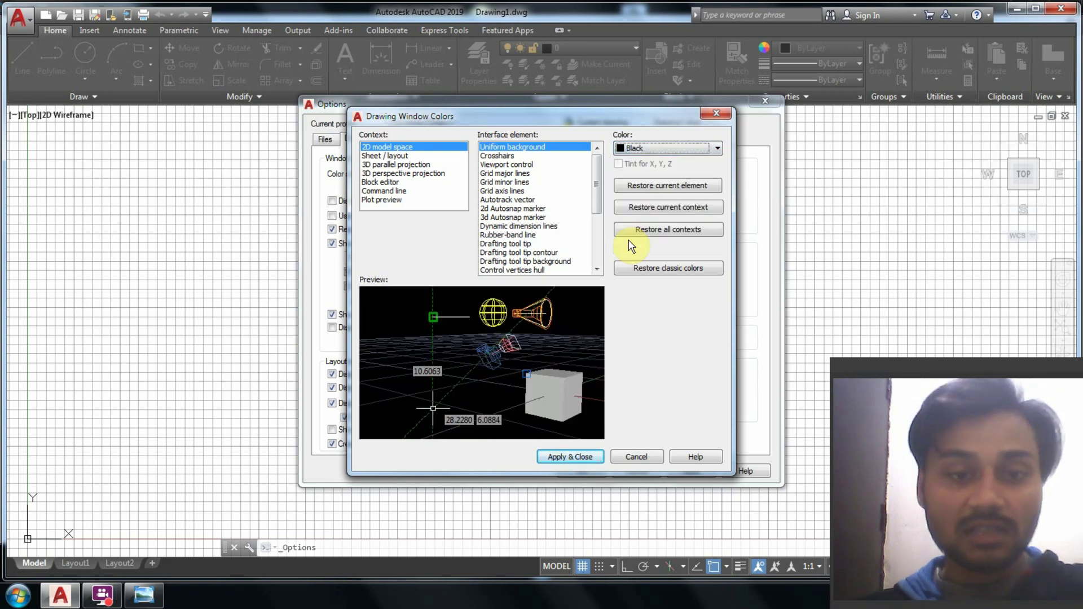
pyautogui.click(595, 457)
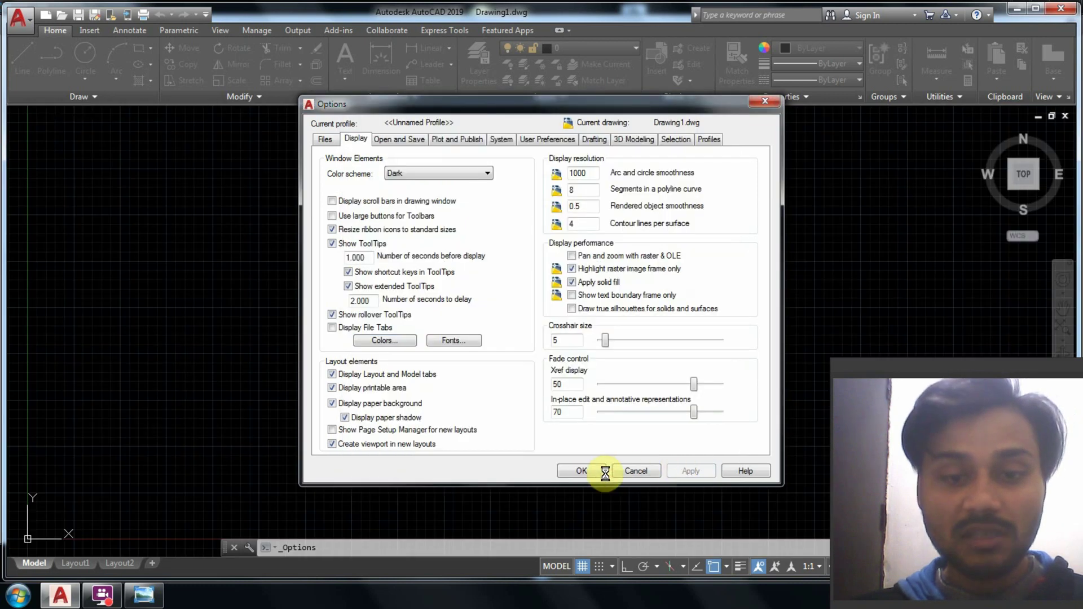
pyautogui.click(603, 471)
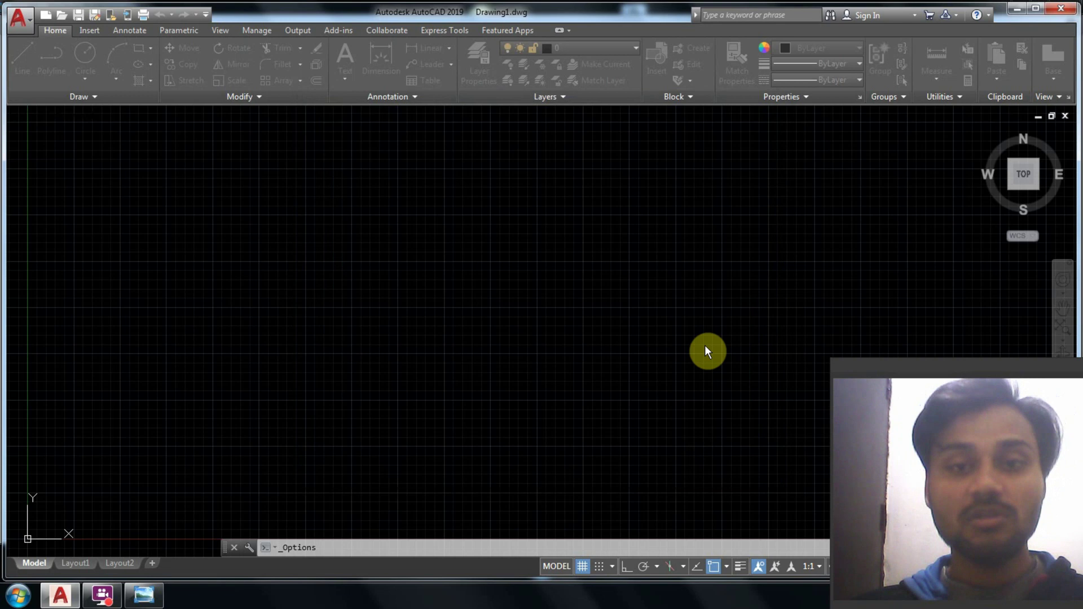
# - Turn off the drawing grid and reframe the view around the origin
pyautogui.press('Escape')
pyautogui.press('Escape')
pyautogui.press('Escape')
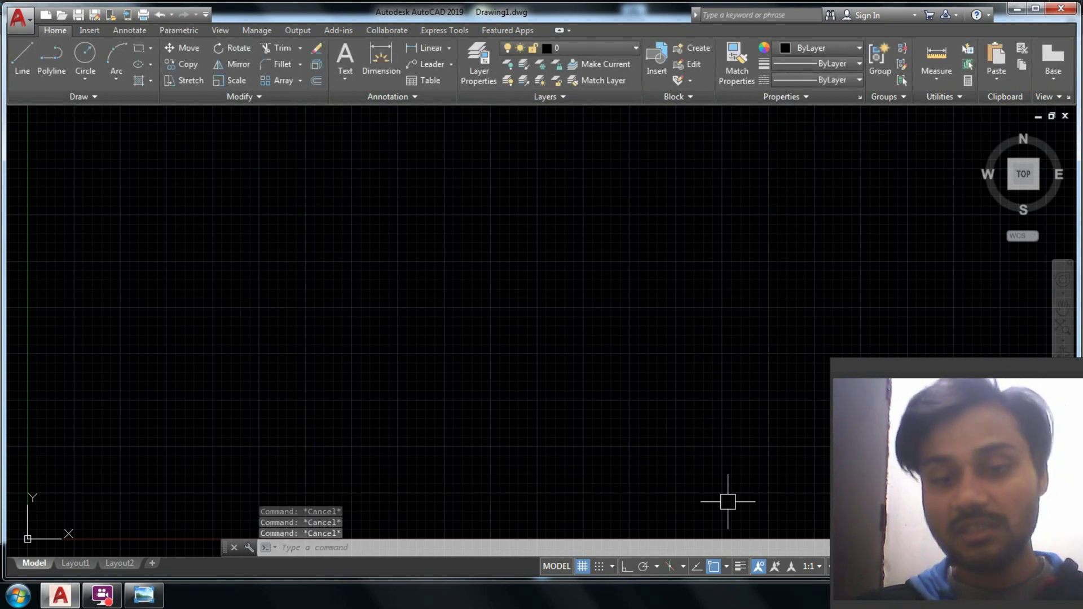
pyautogui.click(585, 565)
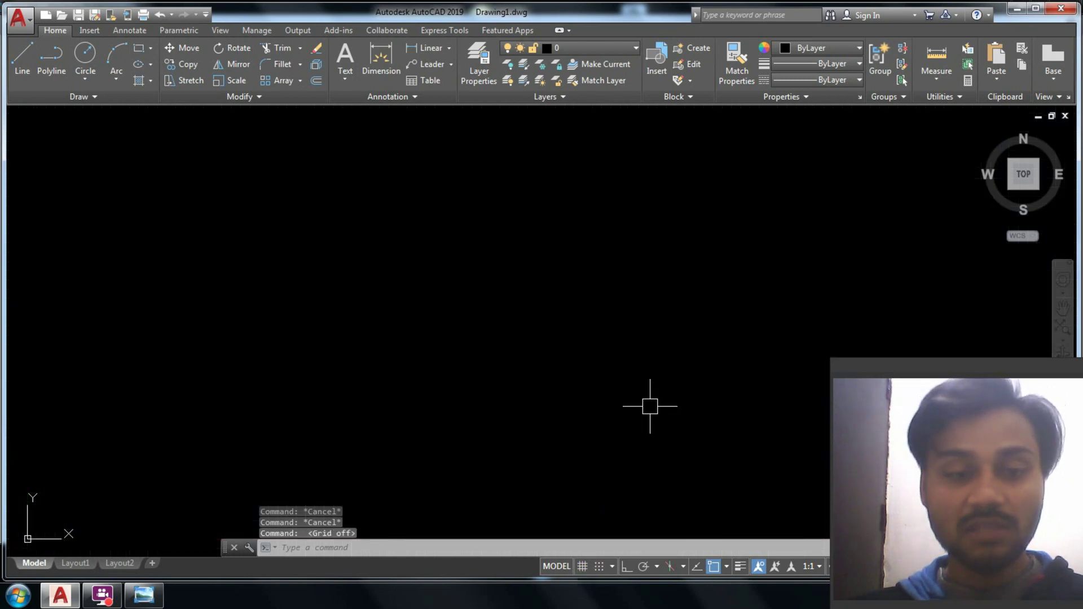
pyautogui.scroll(-2, 758, 436)
pyautogui.scroll(-1, 728, 420)
pyautogui.moveTo(696, 404); pyautogui.dragTo(632, 260, button='middle')
pyautogui.press('Escape')
pyautogui.press('Escape')
# - Set UCSICON to Noorigin so the coordinate icon stays in the lower-left corner
pyautogui.write('ucs')
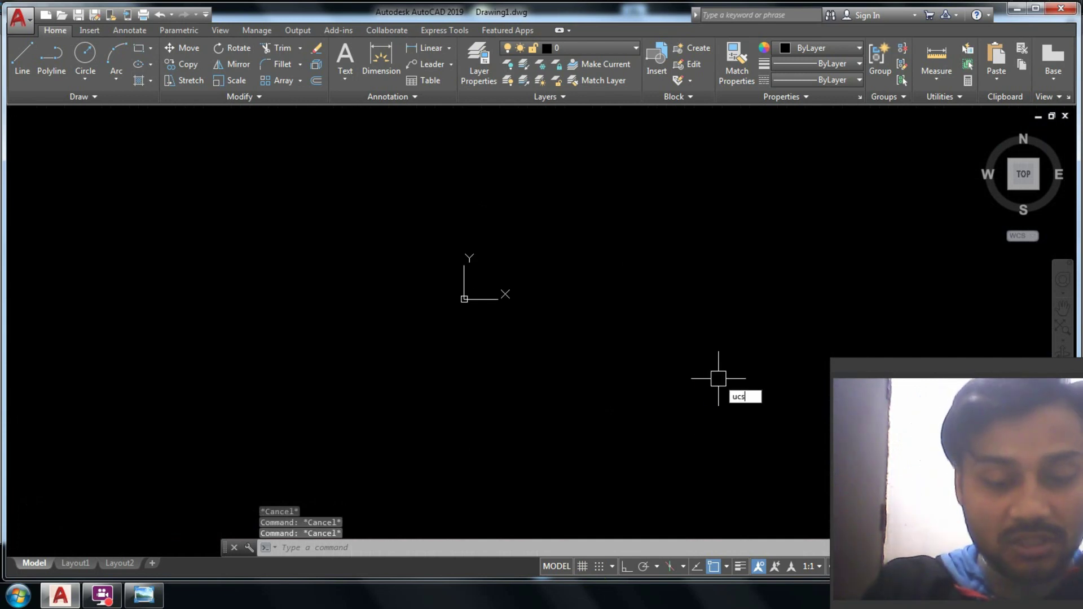
pyautogui.write('icon')
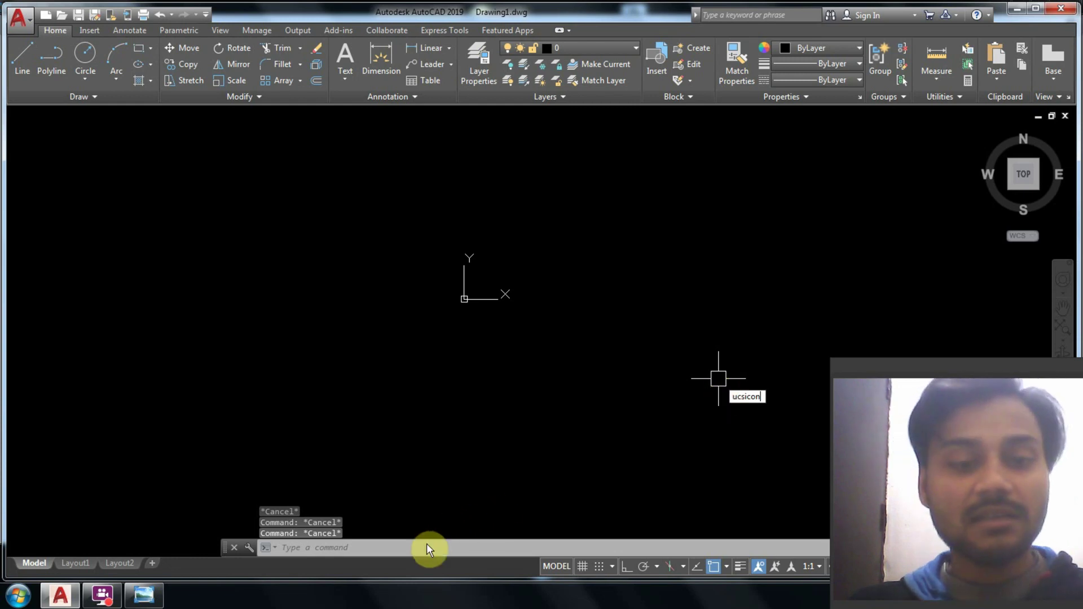
pyautogui.rightClick(521, 455)
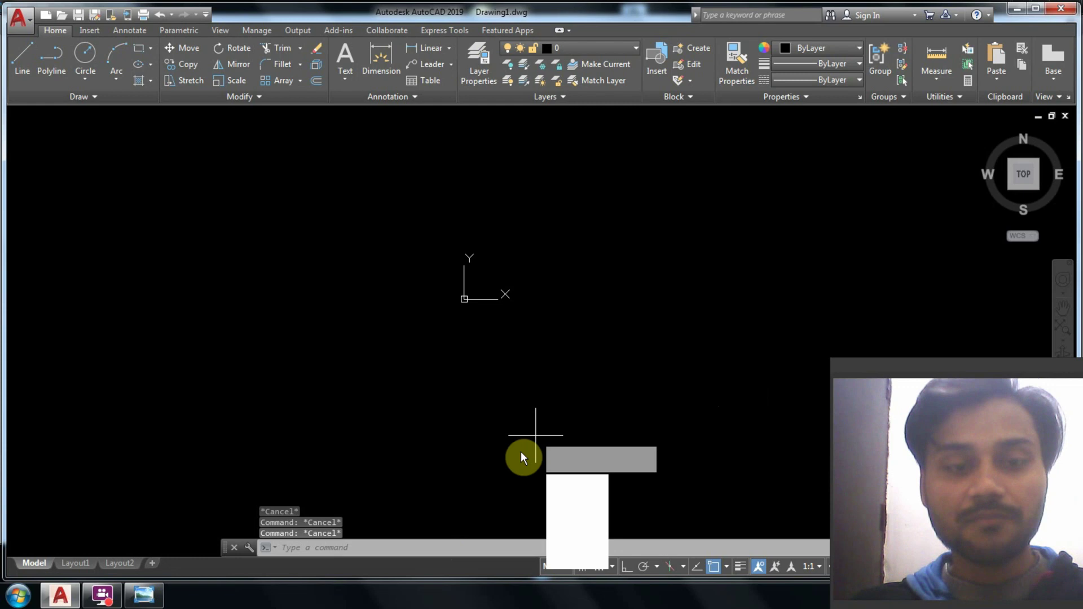
pyautogui.press('Escape')
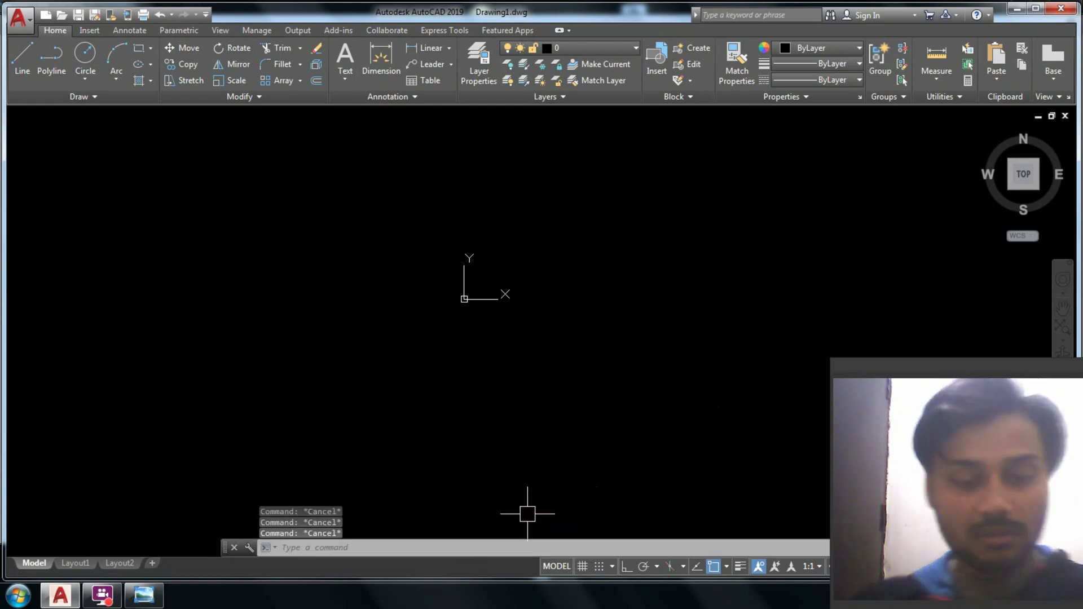
pyautogui.click(527, 514)
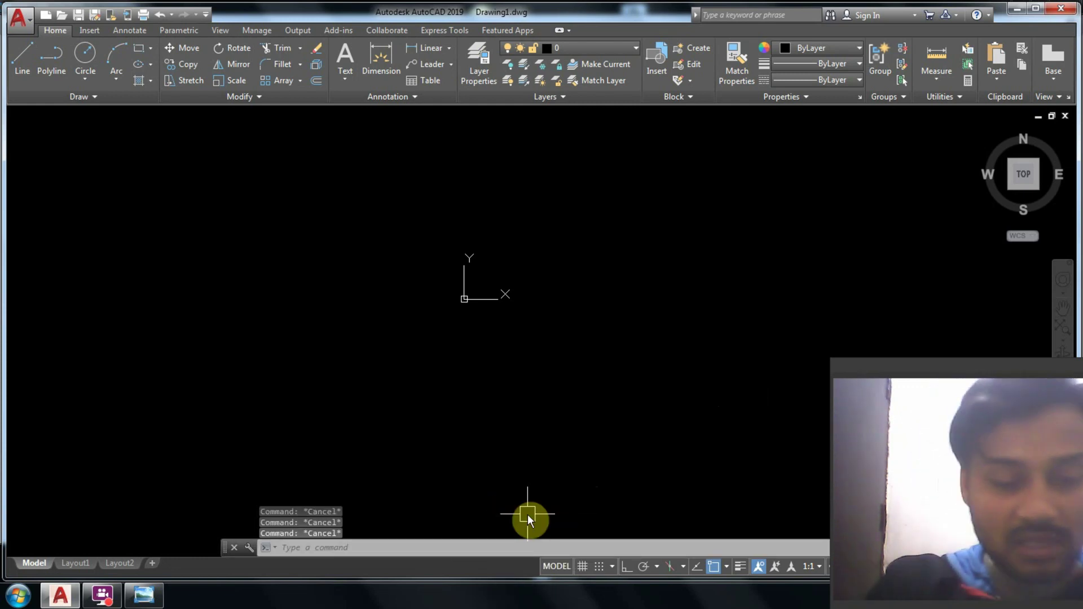
pyautogui.write('UCSICON')
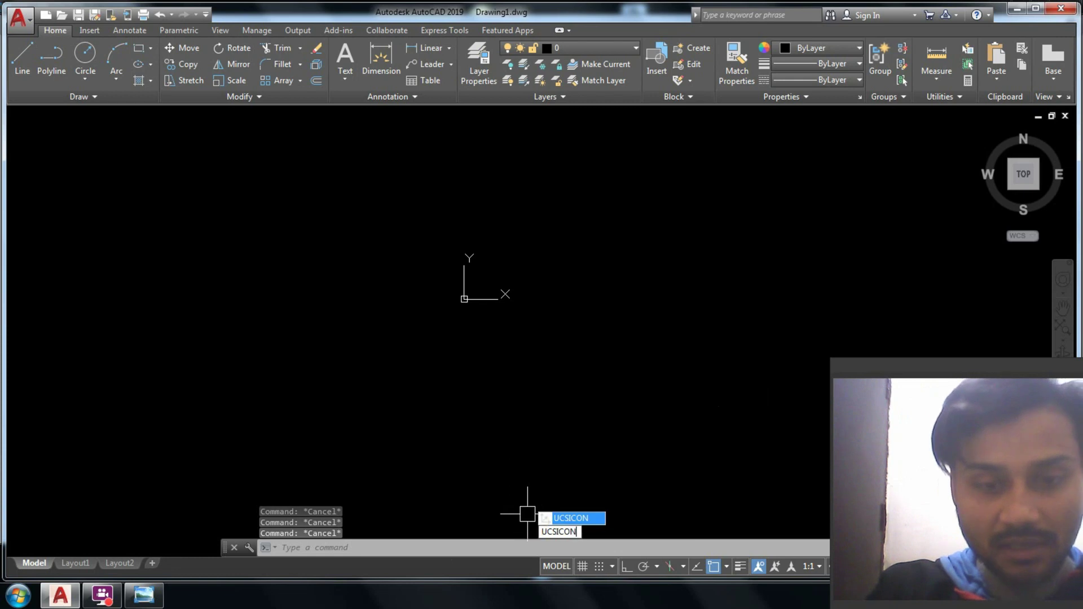
pyautogui.press('Return')
pyautogui.write('n')
pyautogui.press('Return')
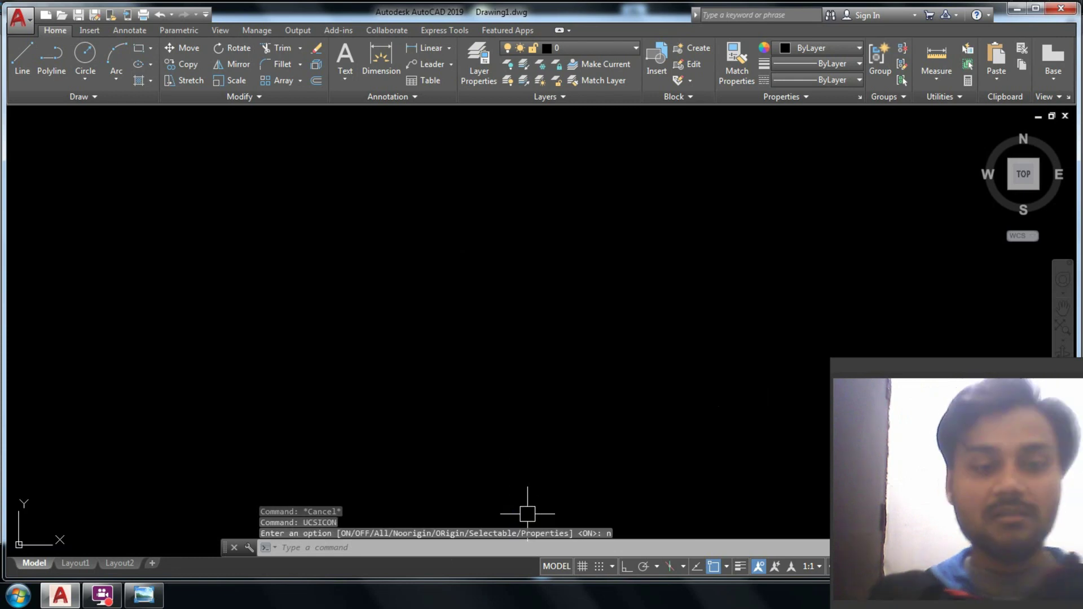
pyautogui.press('Escape')
pyautogui.press('Escape')
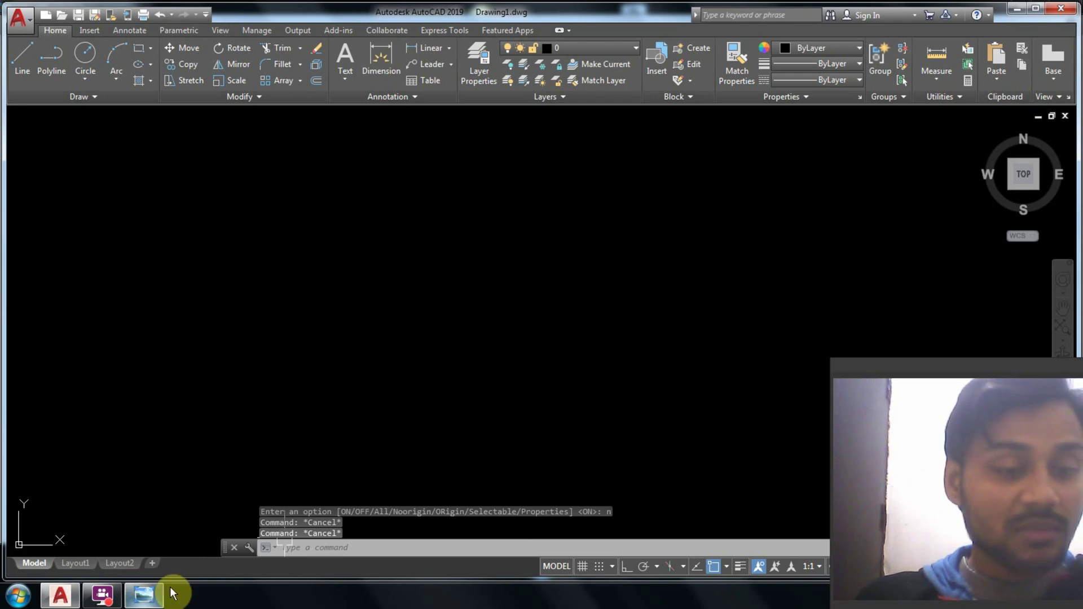
pyautogui.click(143, 595)
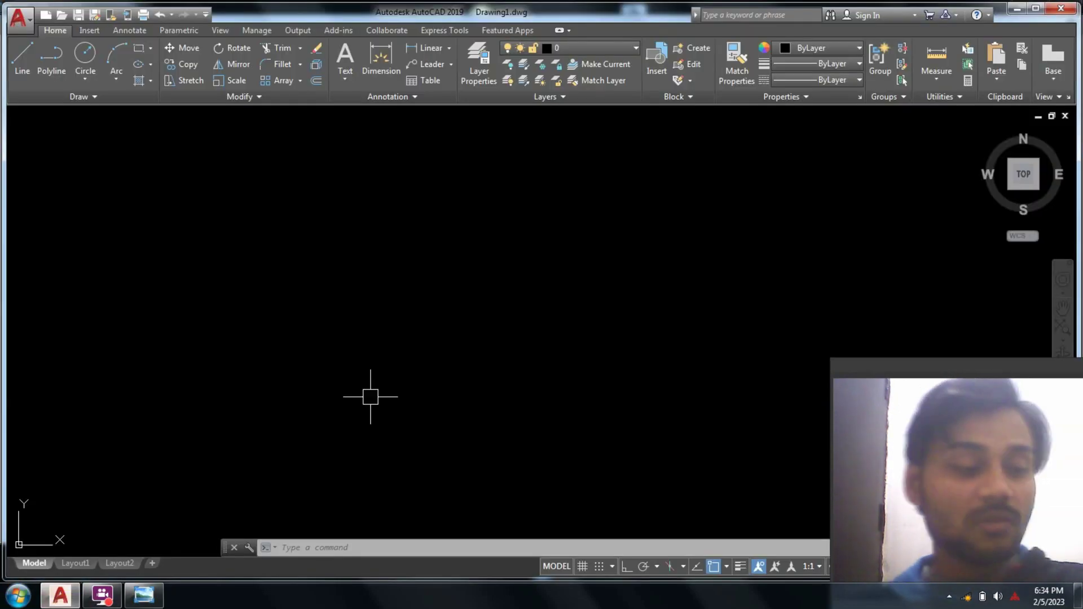
pyautogui.press('Escape')
pyautogui.press('Escape')
pyautogui.press('Escape')
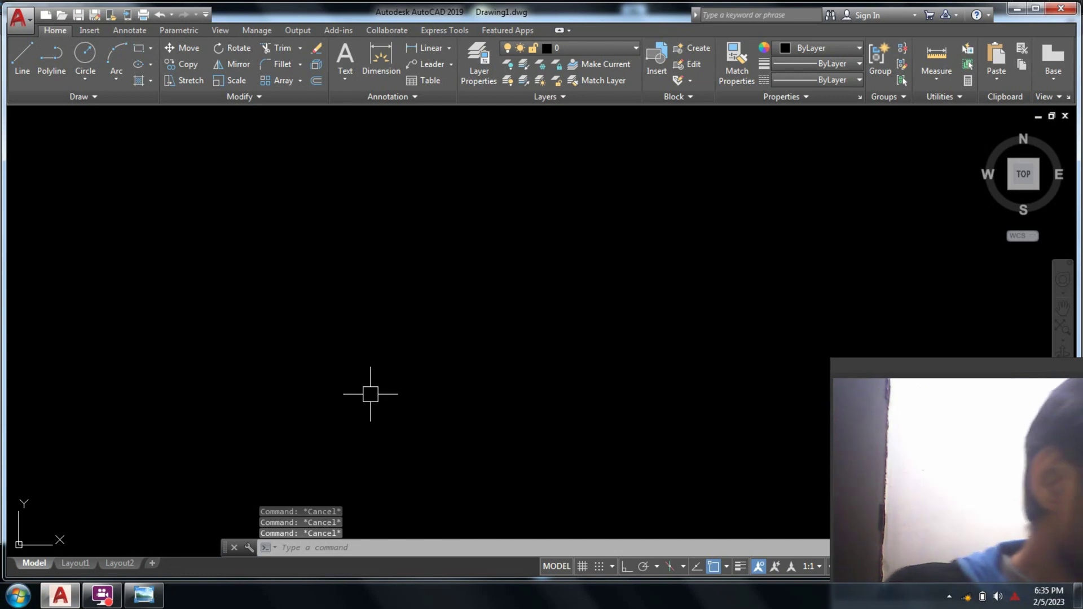
pyautogui.click(139, 600)
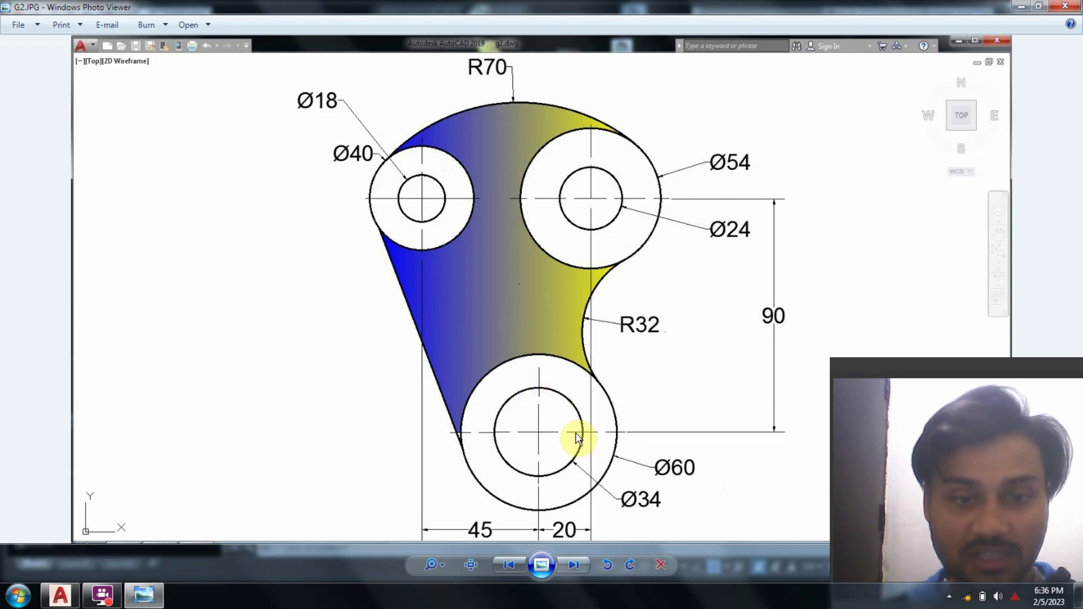
pyautogui.click(144, 596)
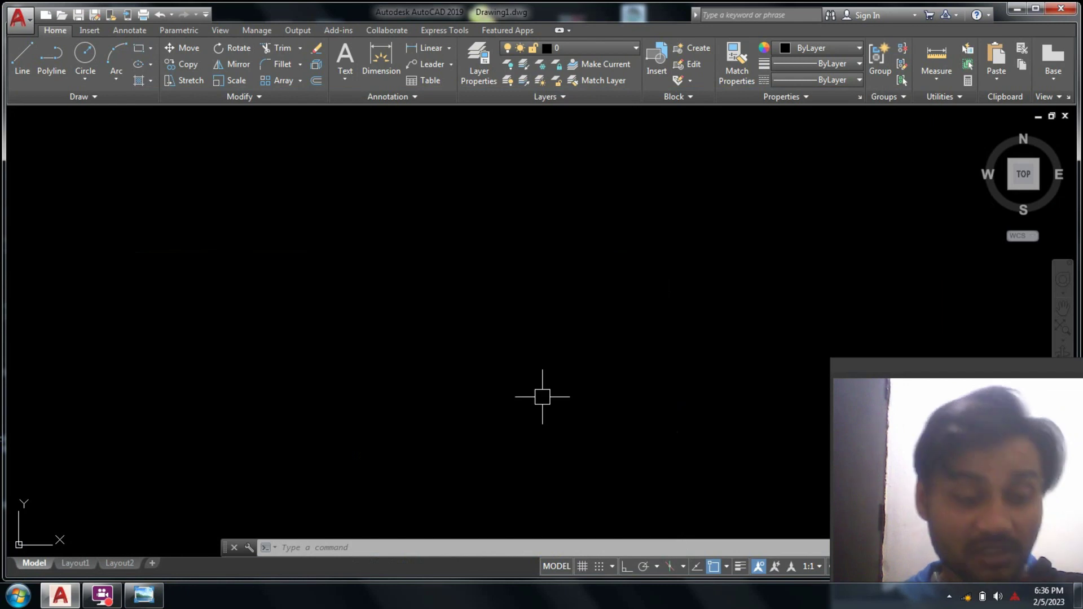
# - Draw a radius-17 circle near the middle of the drawing
pyautogui.press('Escape')
pyautogui.press('Escape')
pyautogui.press('Escape')
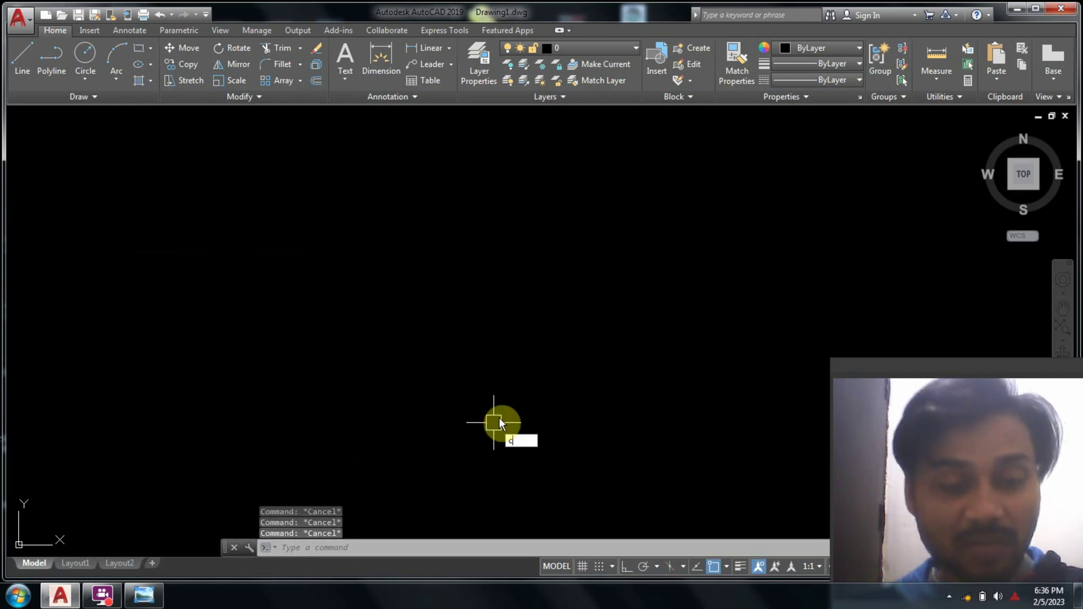
pyautogui.write('c')
pyautogui.press('Return')
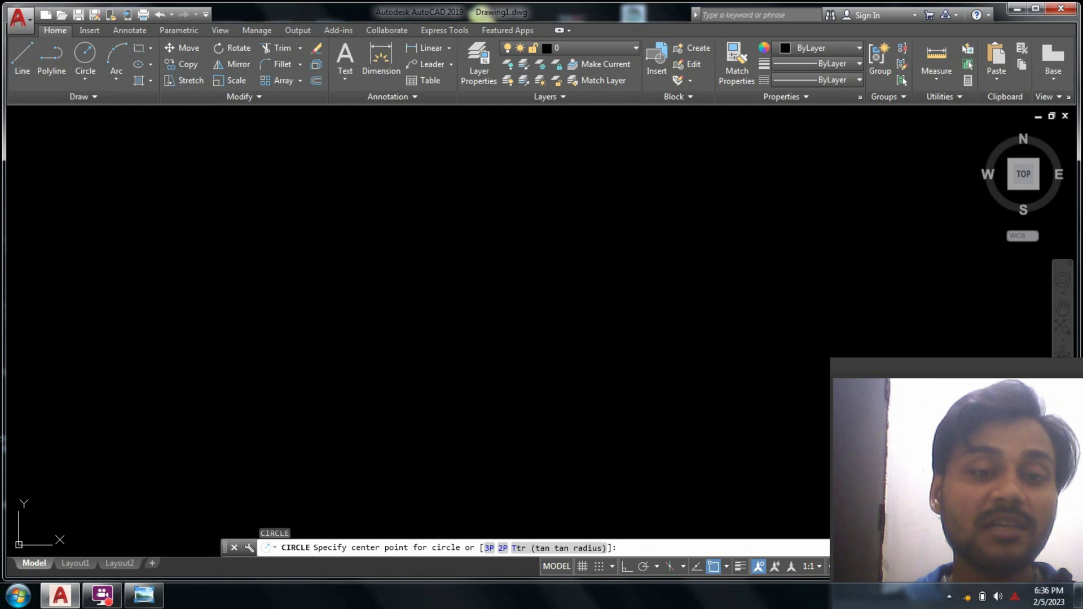
pyautogui.click(451, 331)
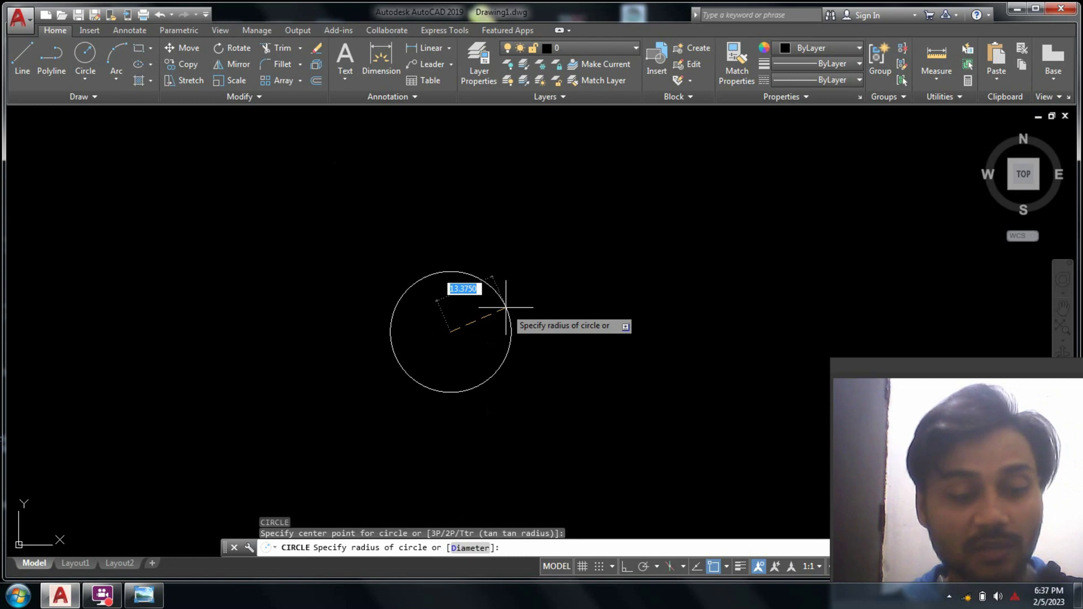
pyautogui.write('17')
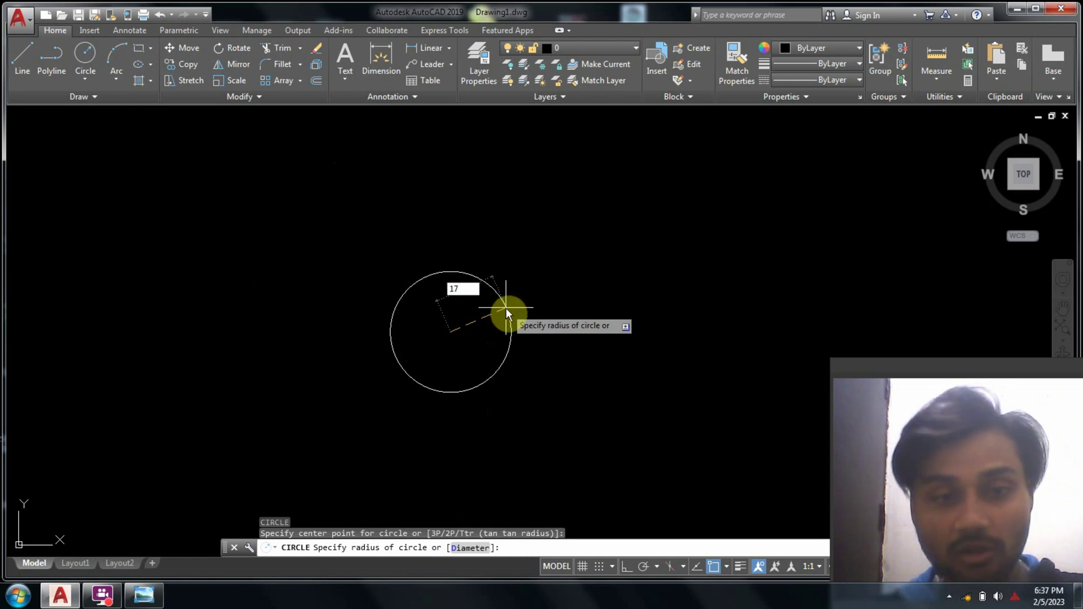
pyautogui.press('Return')
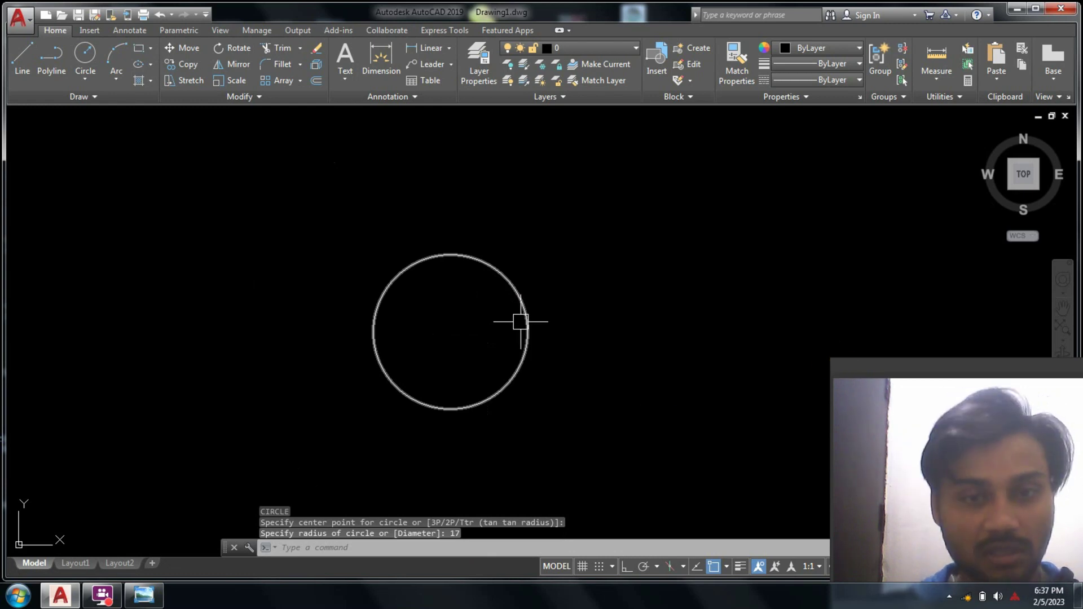
# - Cancel the repeated circle command and start a fresh CIRCLE command
pyautogui.press('Return')
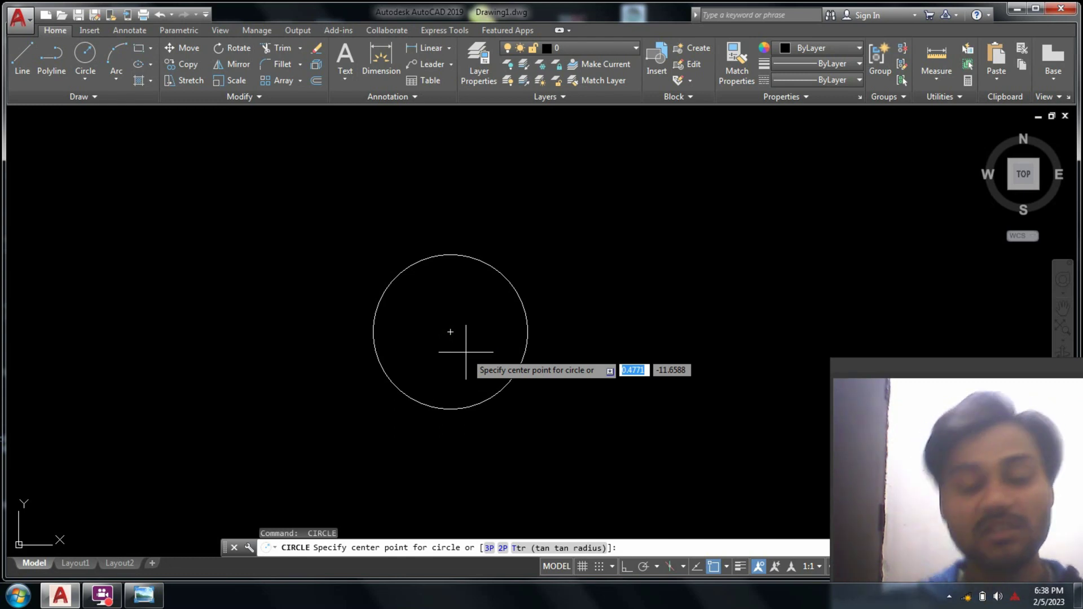
pyautogui.press('Escape')
pyautogui.write('c')
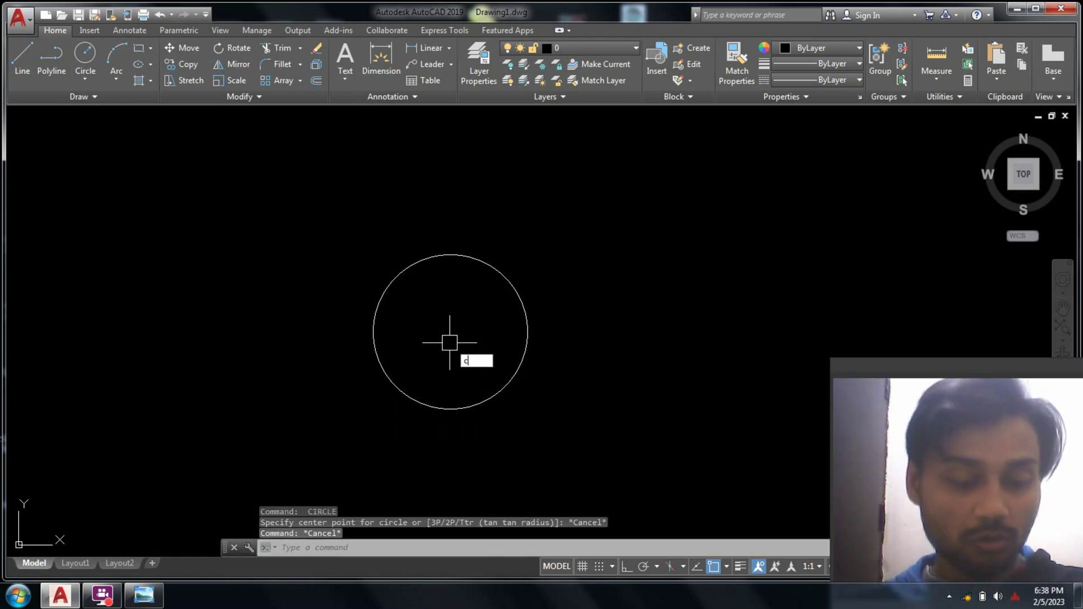
pyautogui.press('Return')
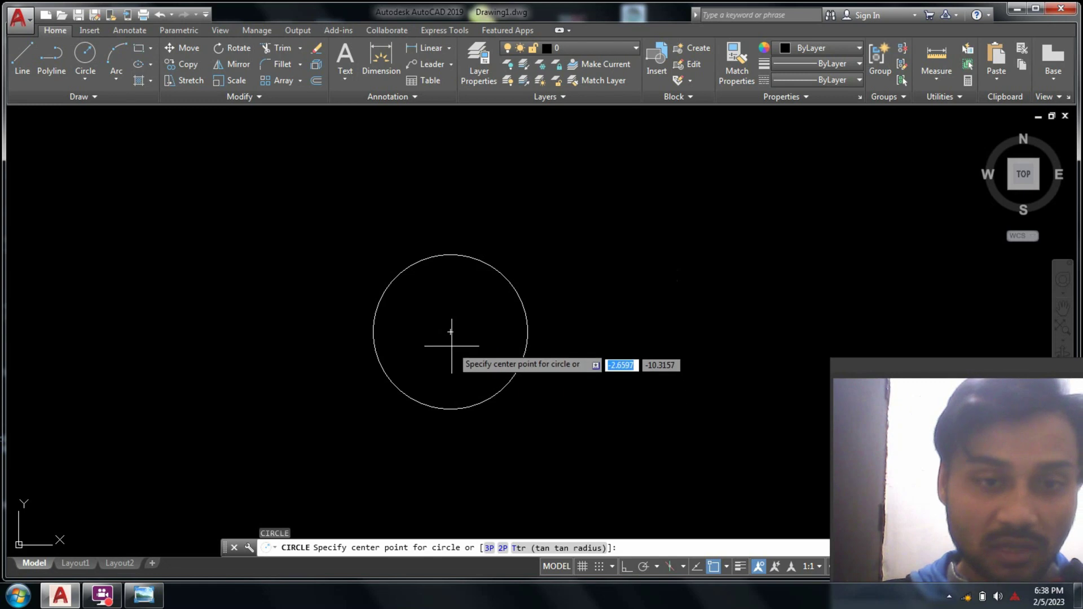
# - Draw a radius-30 circle concentric with the radius-17 circle, checking the G2.JPG reference
pyautogui.click(452, 346)
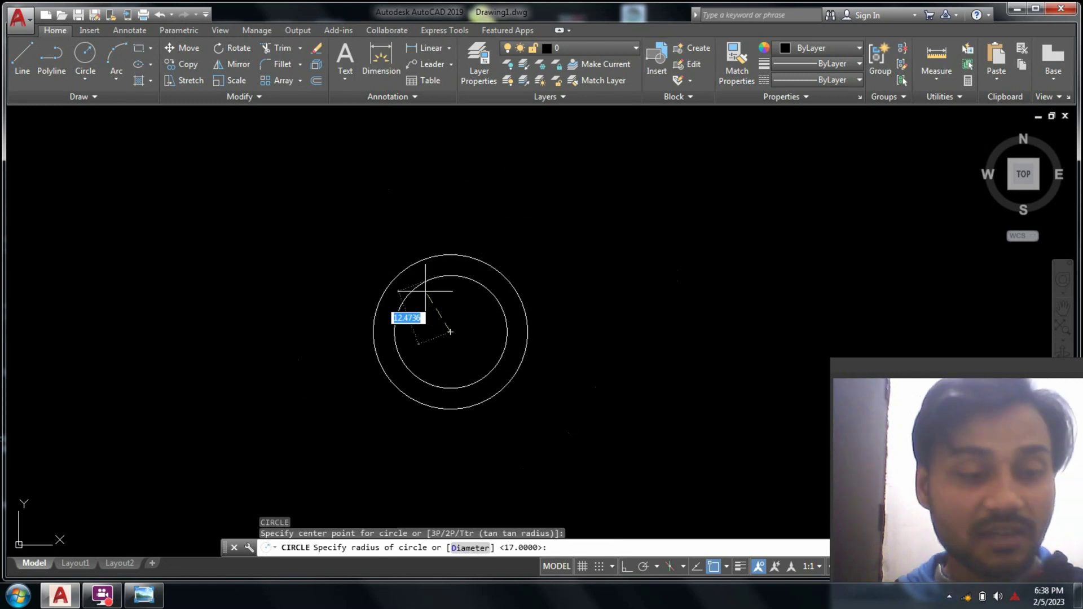
pyautogui.hotkey('alt', 'Tab')
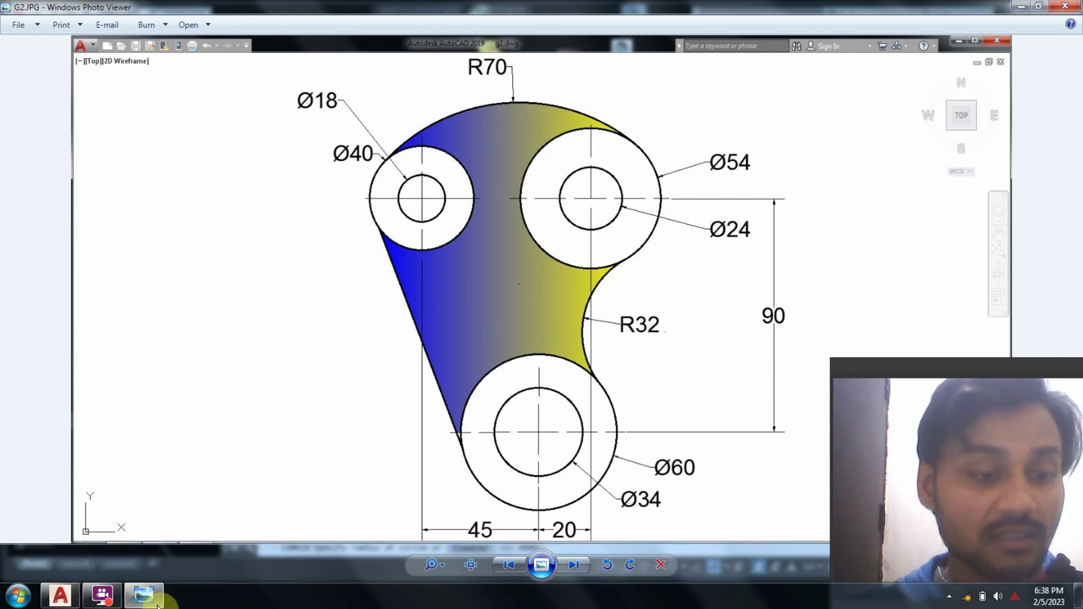
pyautogui.click(145, 595)
pyautogui.write('3')
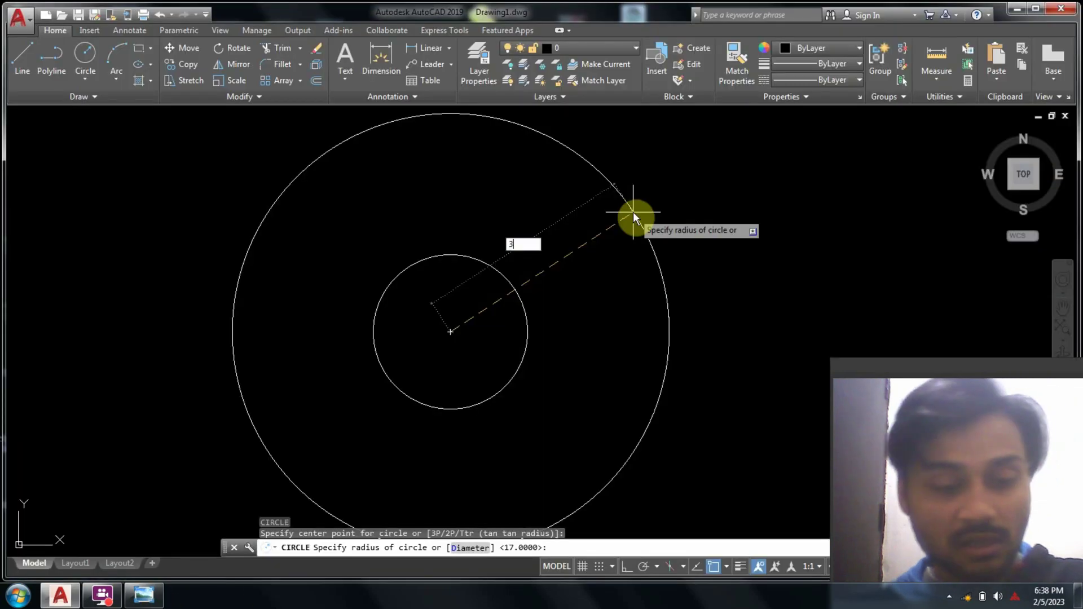
pyautogui.write('0')
pyautogui.press('Return')
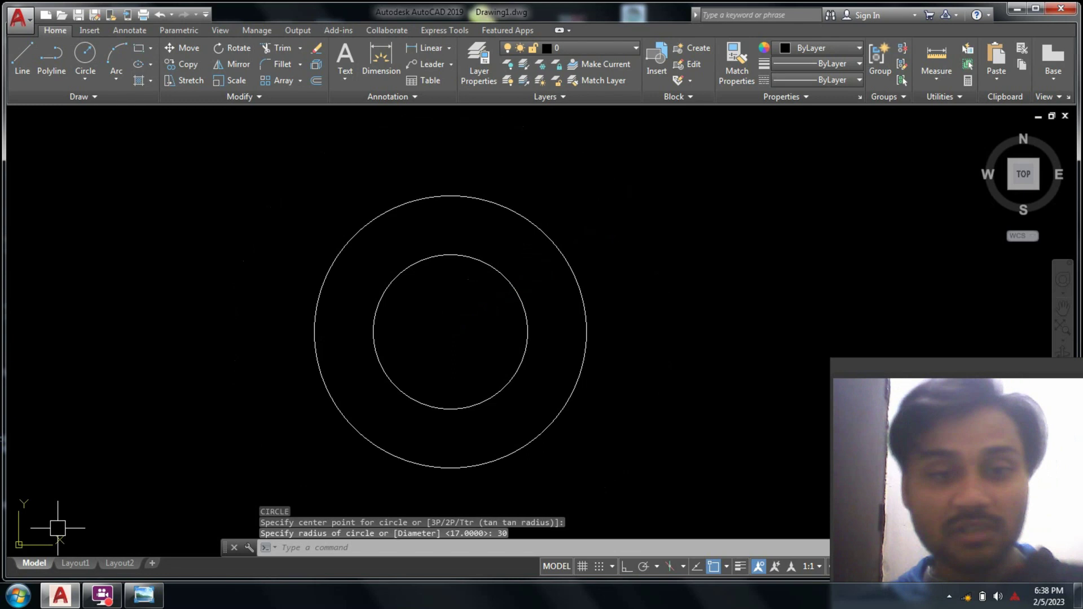
pyautogui.hotkey('alt', 'Tab')
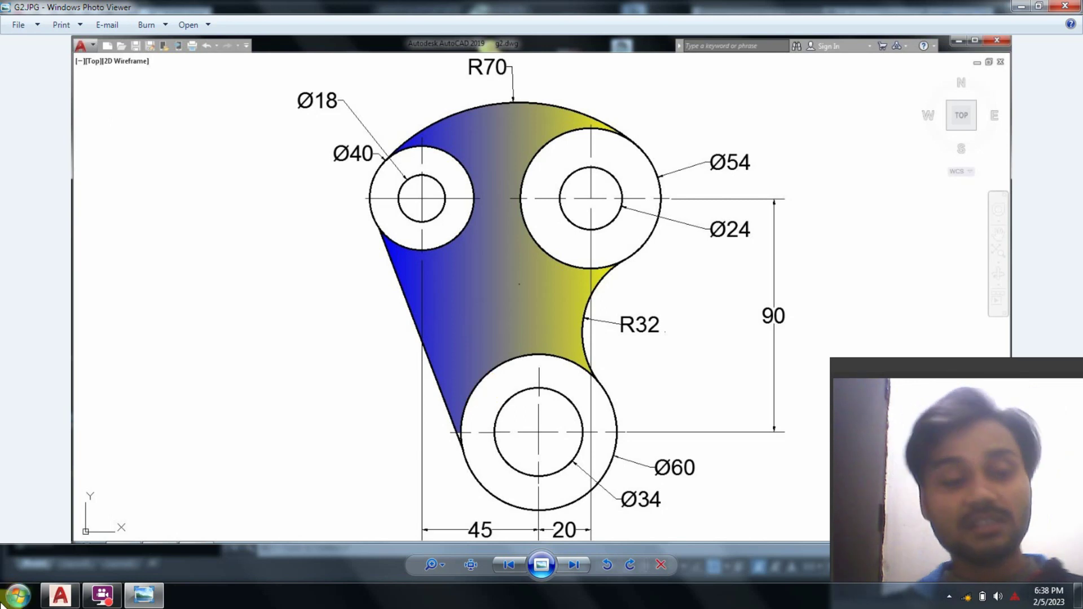
# - Pan the view to reposition the two concentric circles, with no command left running
pyautogui.press('super+Down')
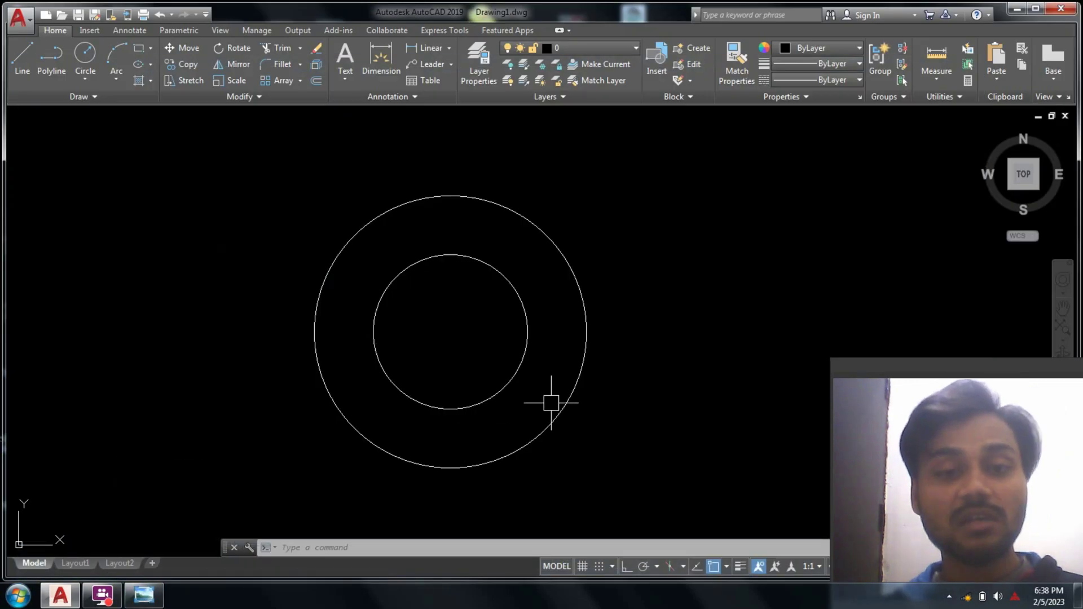
pyautogui.press('Escape')
pyautogui.press('Escape')
pyautogui.press('Escape')
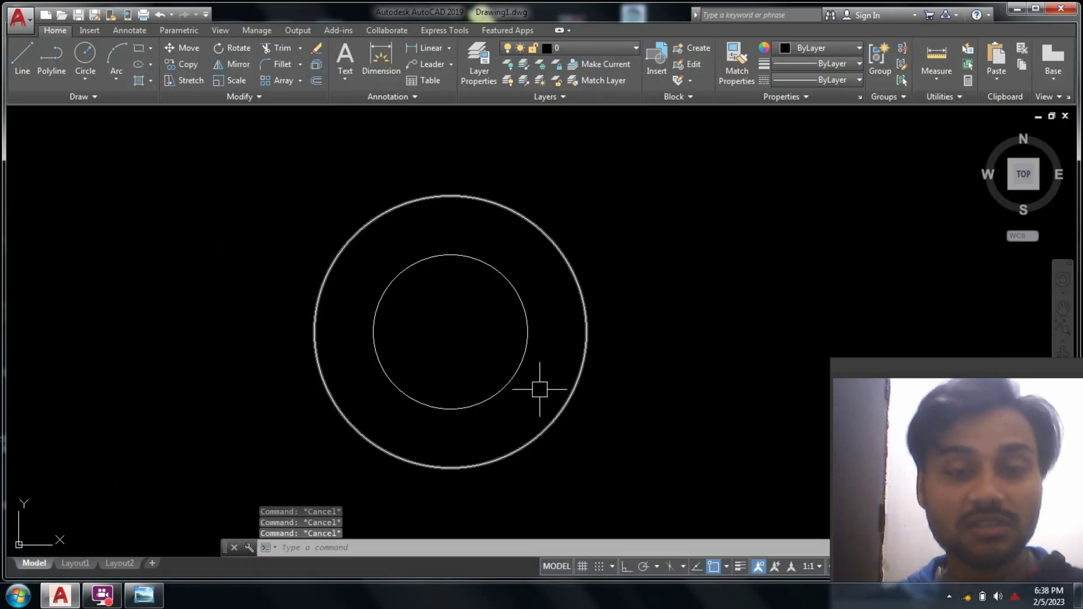
pyautogui.scroll(-4, 600, 310)
pyautogui.moveTo(614, 336)
pyautogui.mouseDown(button='middle')
pyautogui.moveTo(624, 369)
pyautogui.moveTo(541, 403)
pyautogui.mouseUp(button='middle')
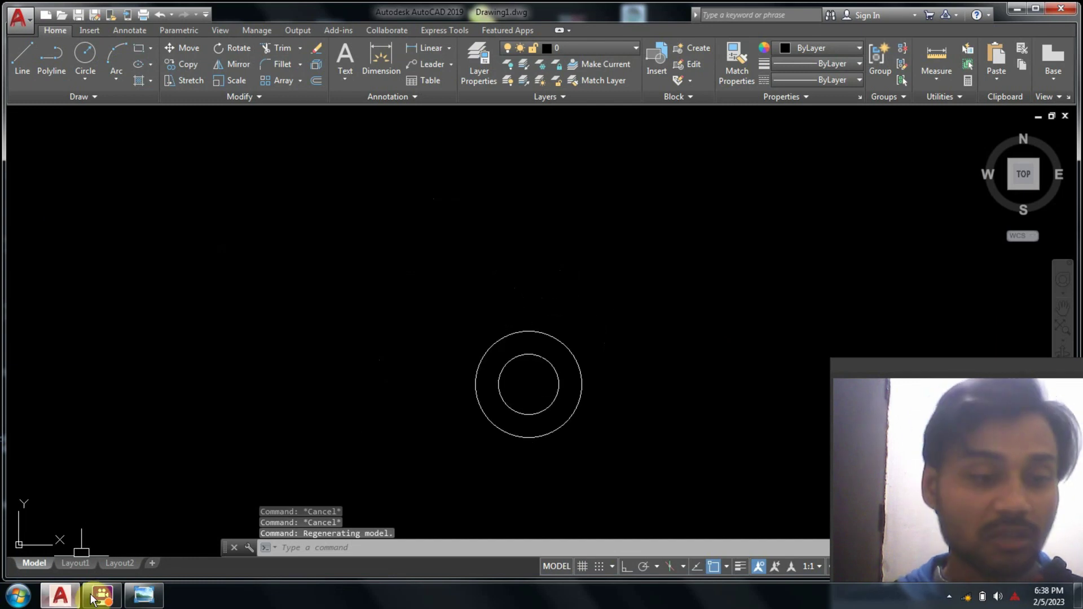
pyautogui.click(136, 596)
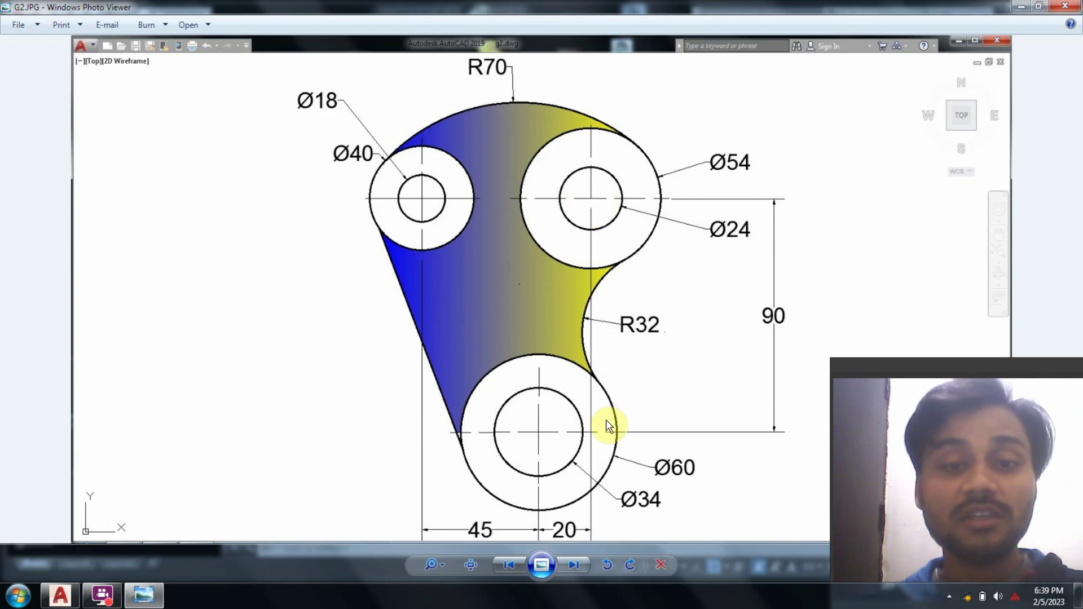
pyautogui.click(59, 598)
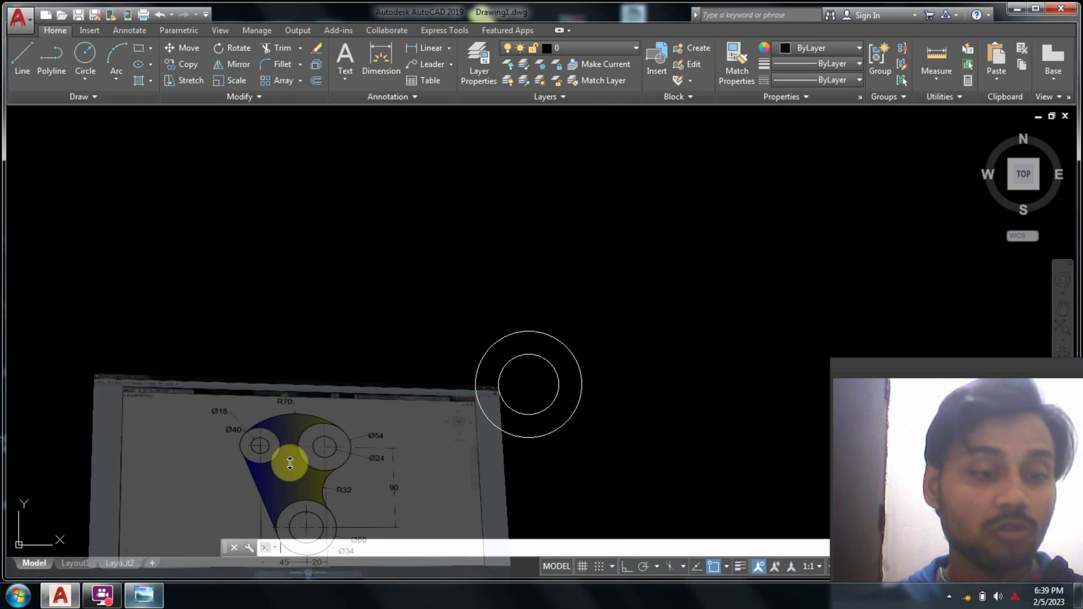
pyautogui.press('Escape')
pyautogui.press('Escape')
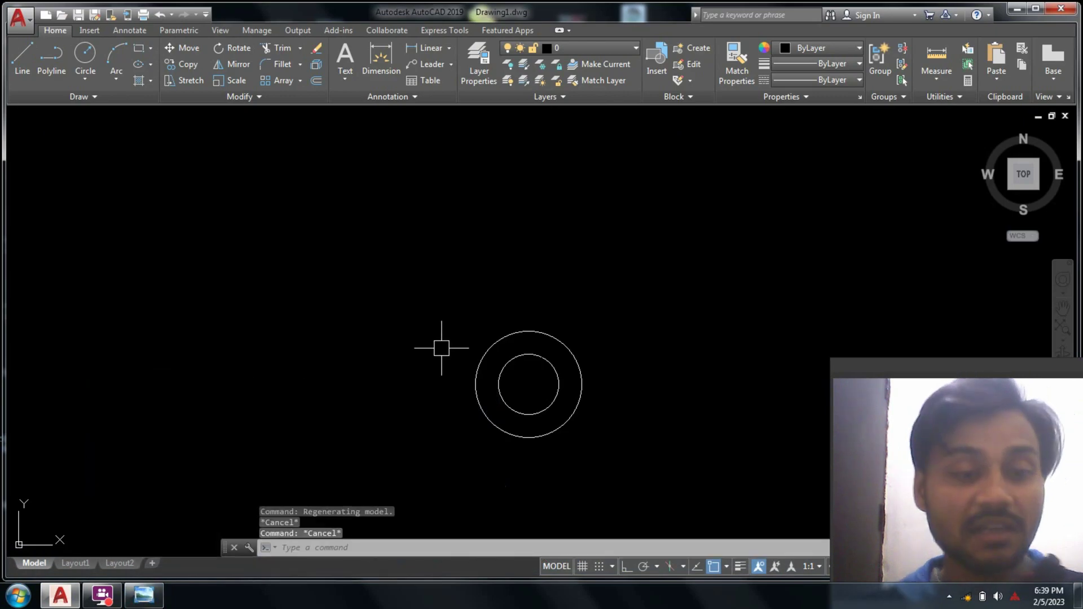
# - With Ortho on, draw a line from the circles' centre 20 units right, then 90 units up
pyautogui.click(438, 356)
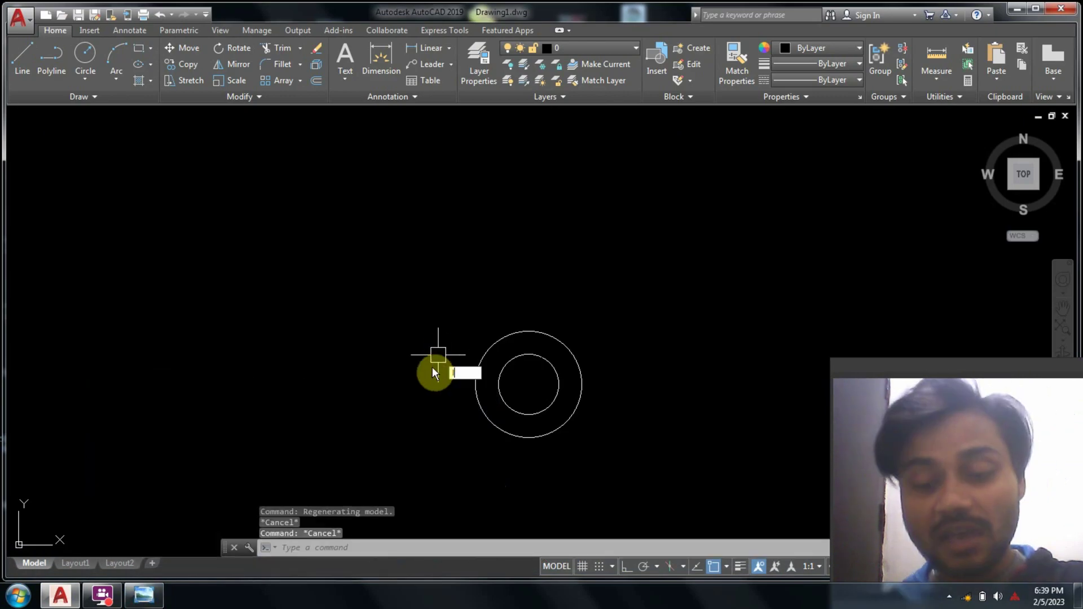
pyautogui.write('l')
pyautogui.press('Return')
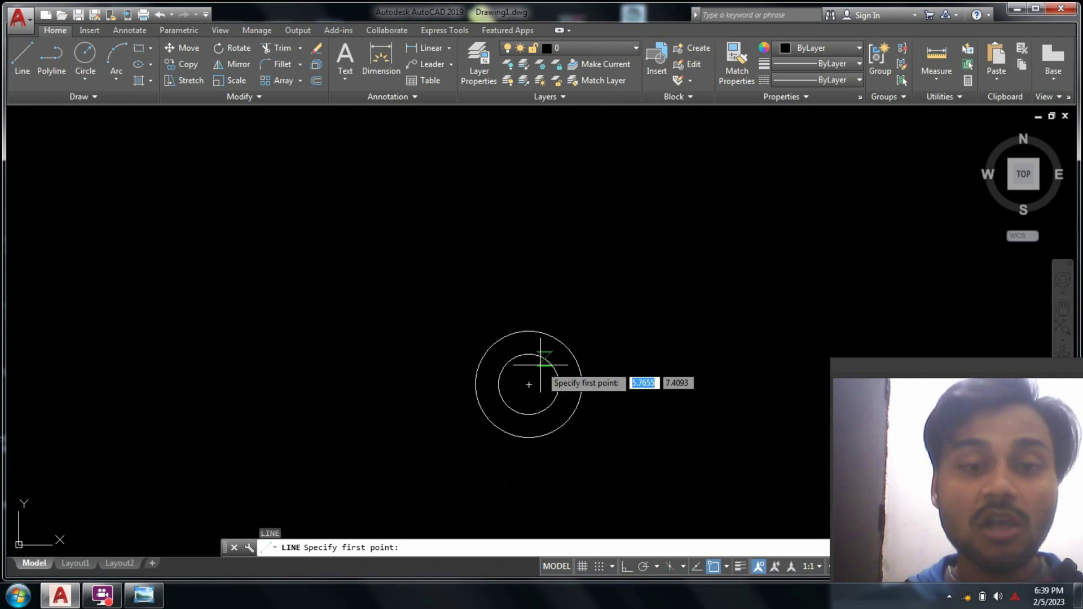
pyautogui.click(529, 388)
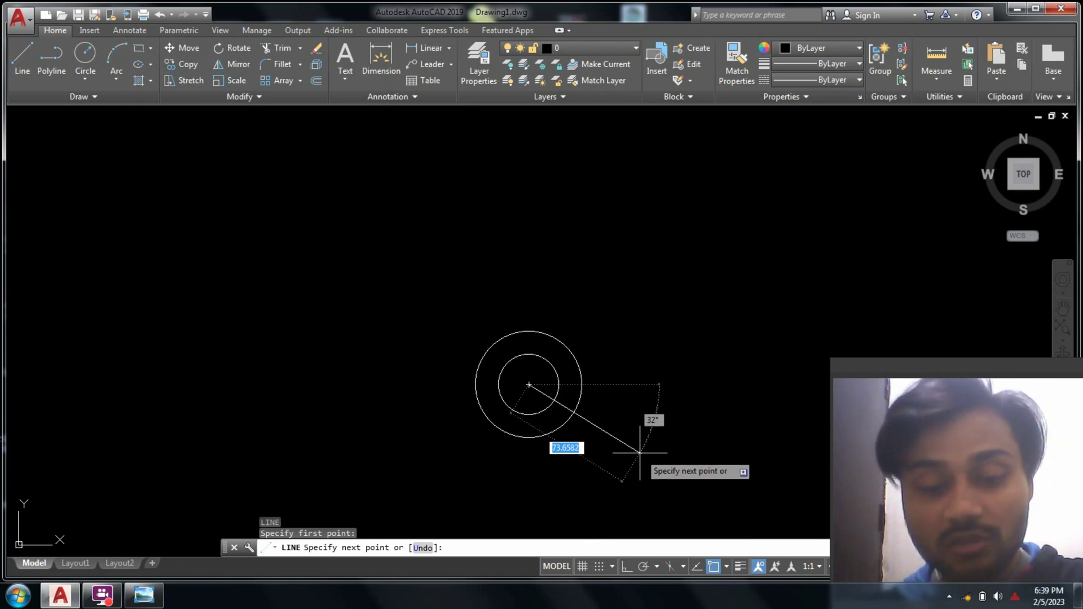
pyautogui.press('F8')
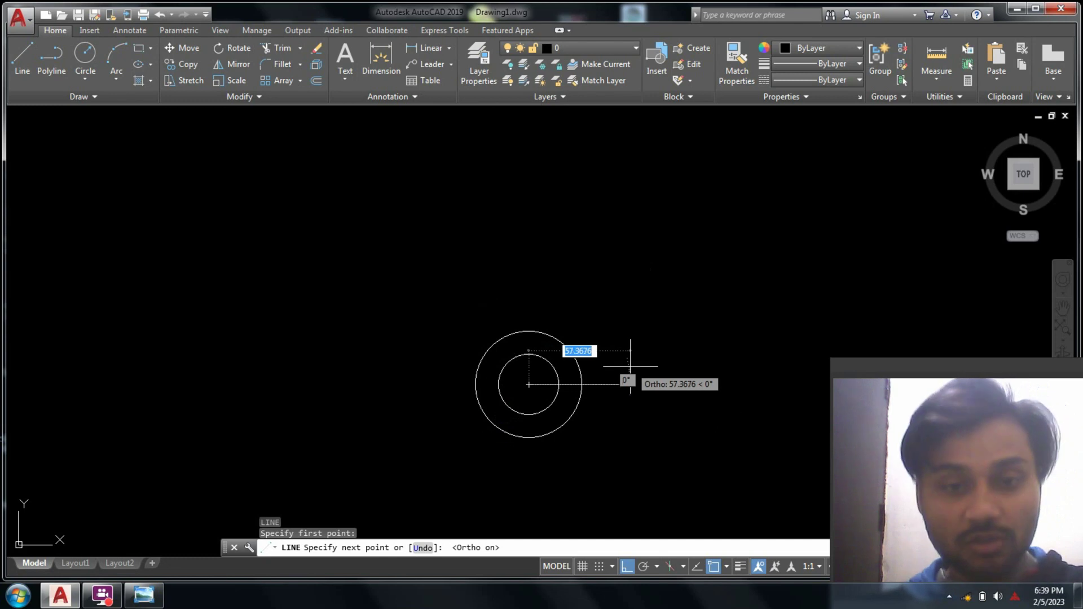
pyautogui.write('2')
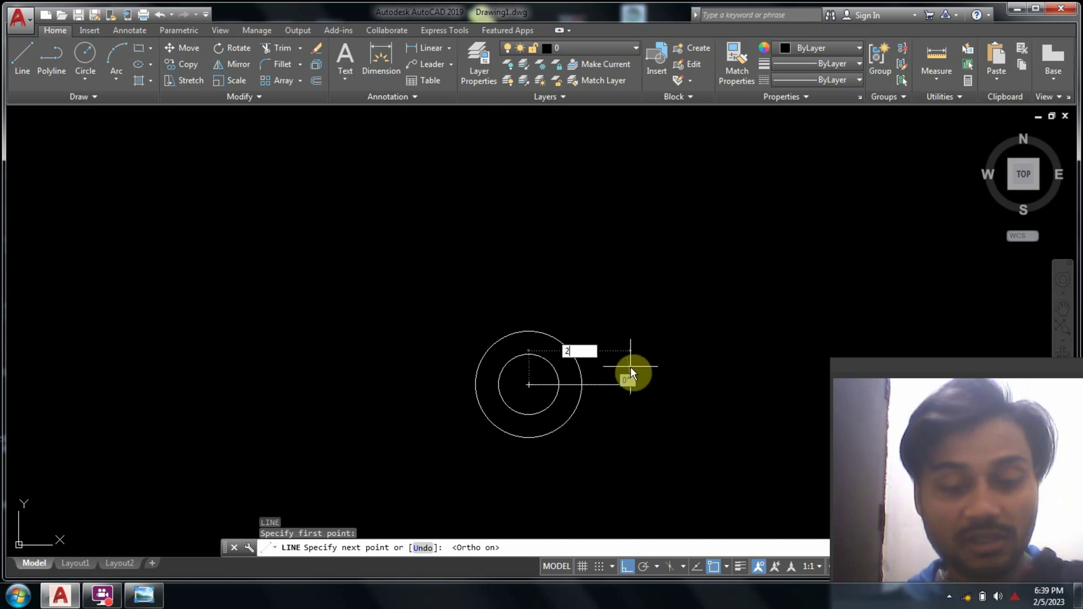
pyautogui.write('0')
pyautogui.press('Return')
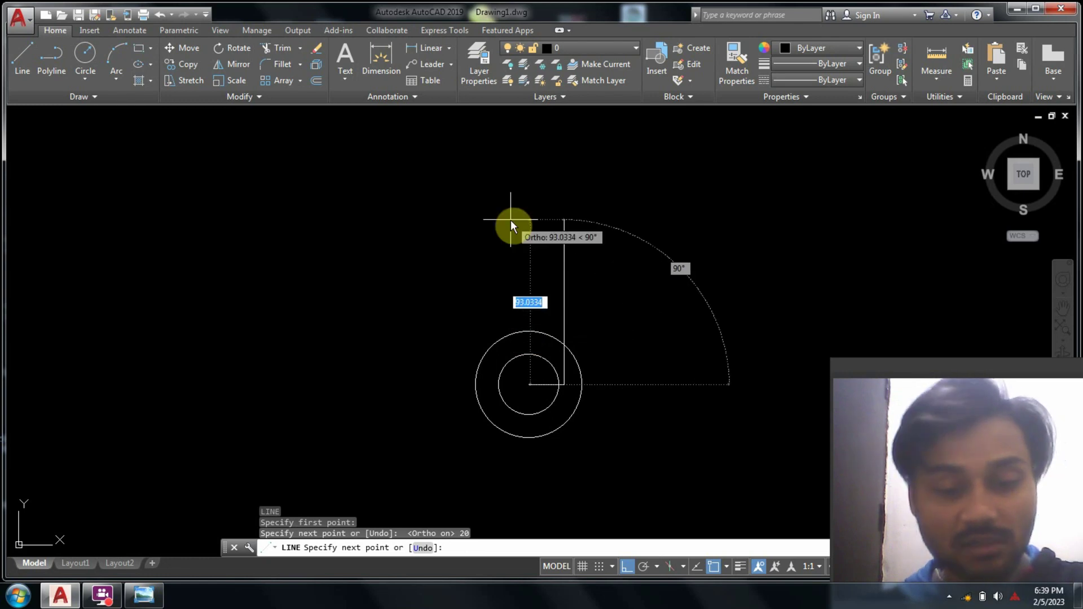
pyautogui.write('90')
pyautogui.press('Return')
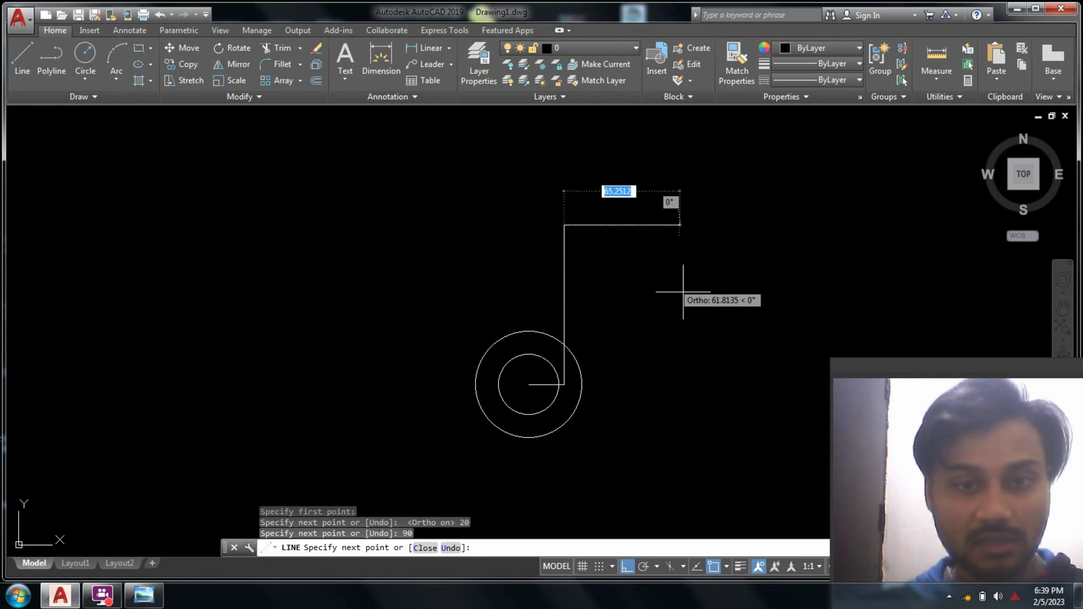
pyautogui.press('Return')
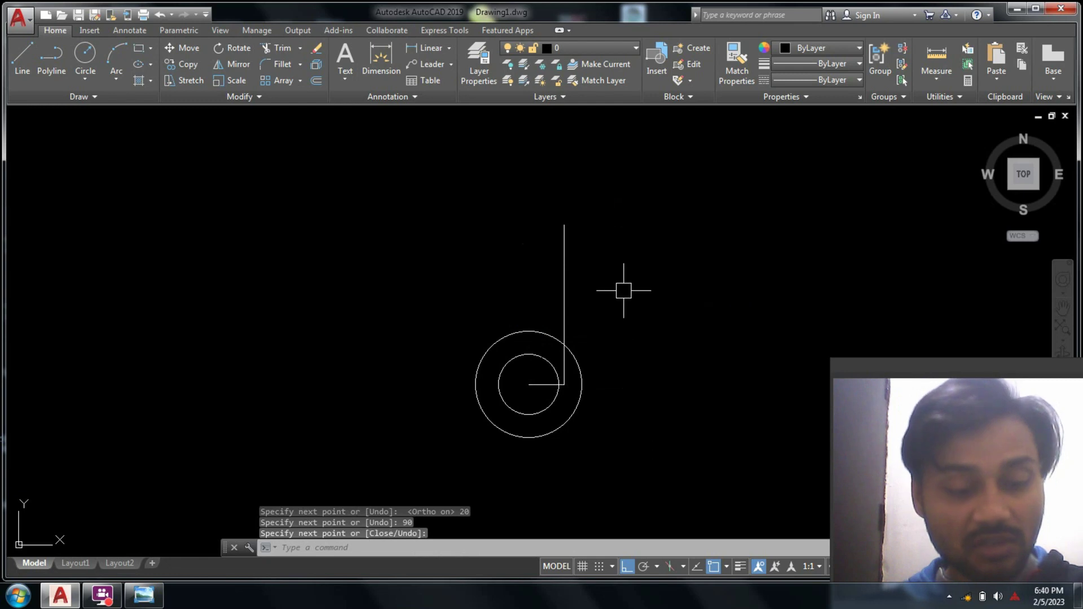
pyautogui.write('c')
pyautogui.press('Return')
# - Draw a radius-12 circle centred on the top end of the 90-unit line
pyautogui.click(565, 225)
pyautogui.click(123, 593)
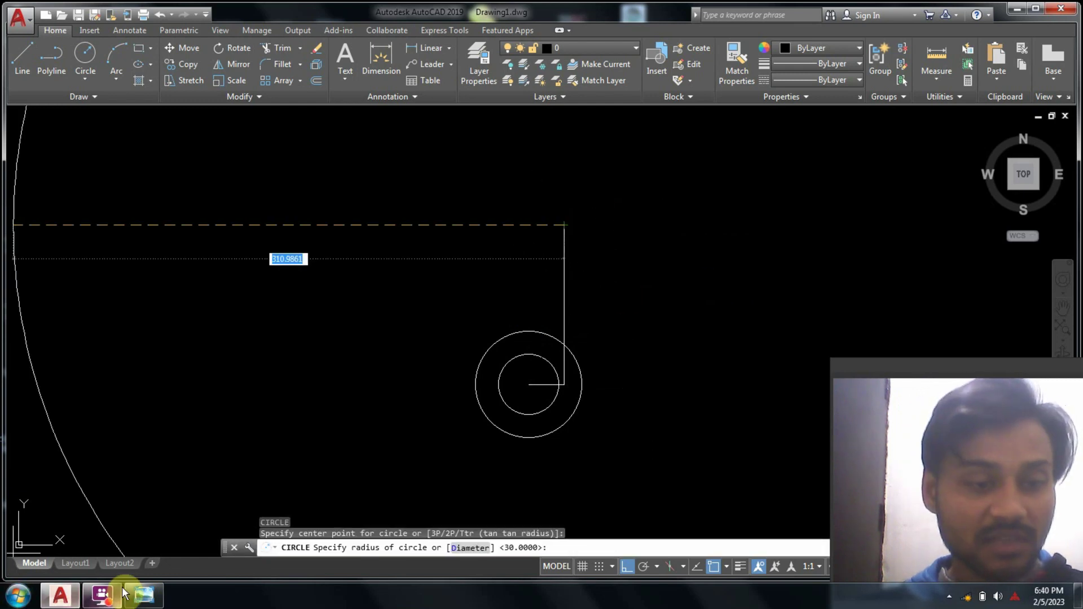
pyautogui.click(126, 593)
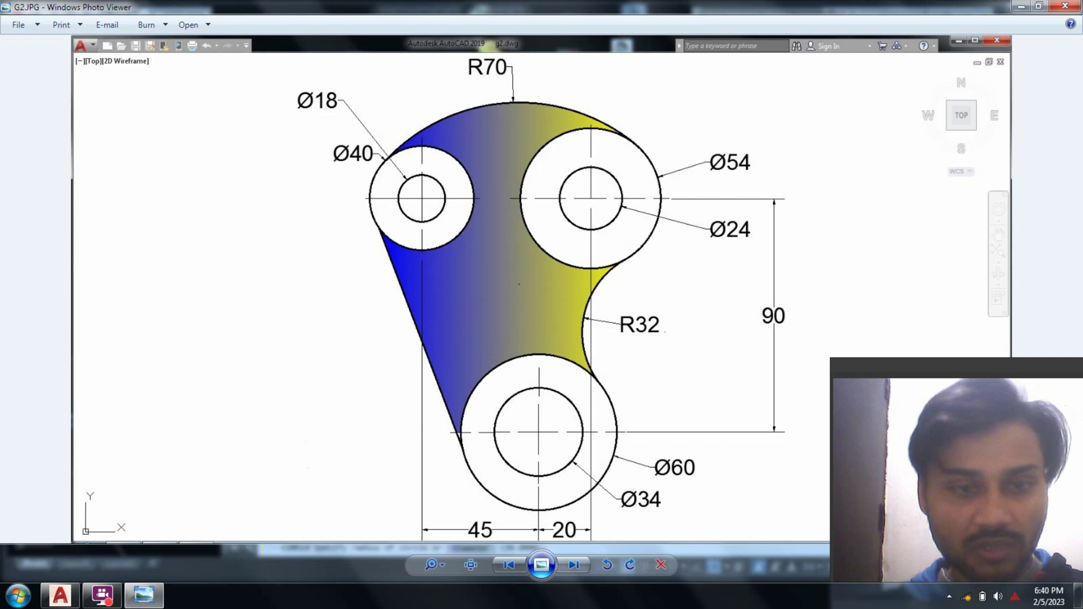
pyautogui.click(59, 595)
pyautogui.write('12')
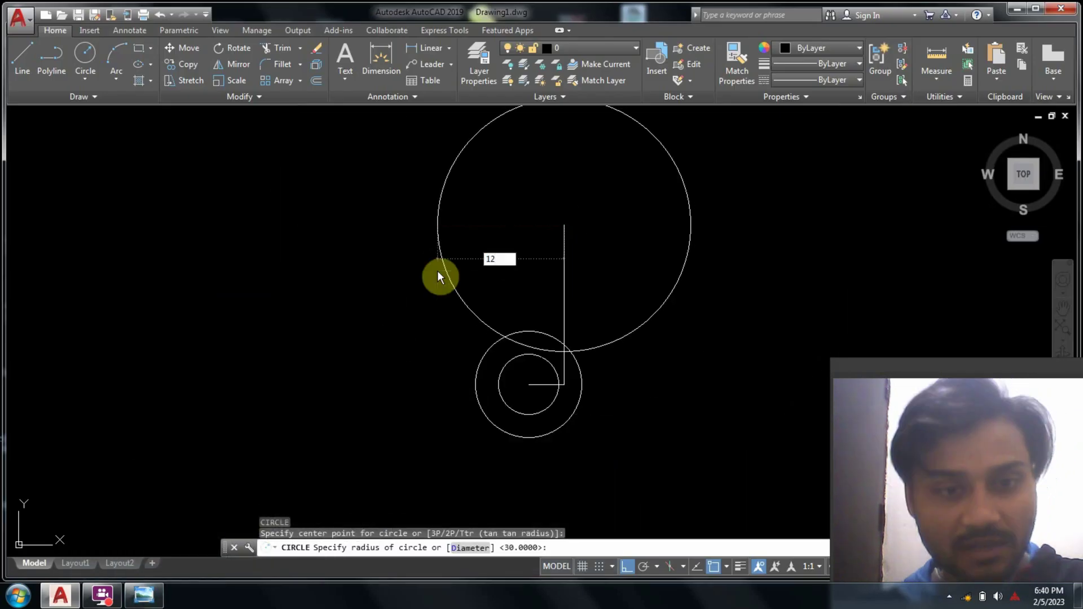
pyautogui.press('Return')
# - Halve the Ø54 diameter in Calculator to get radius 27
pyautogui.click(18, 595)
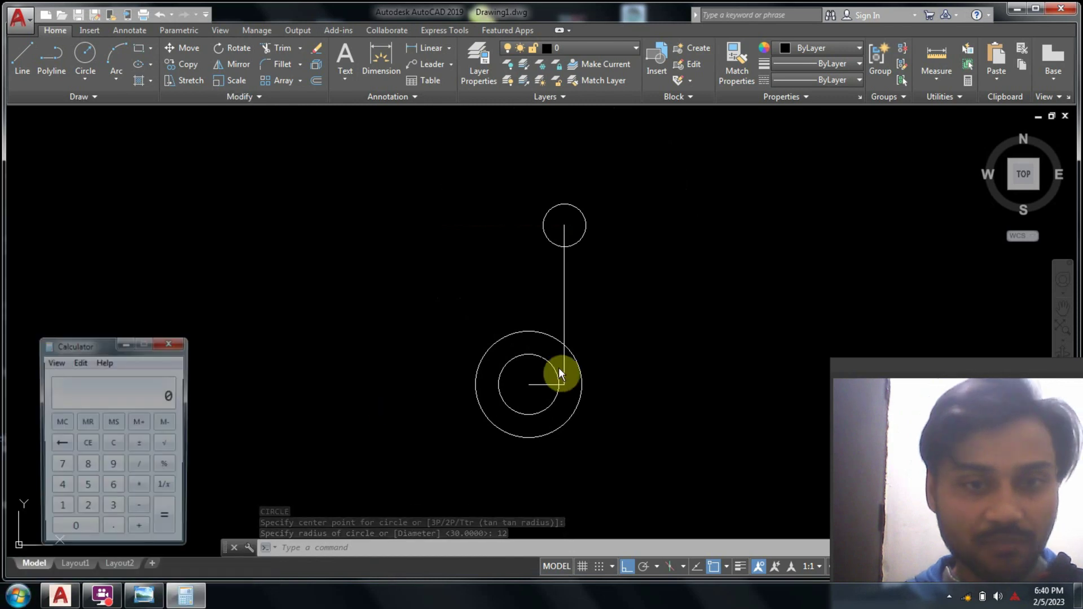
pyautogui.click(82, 488)
pyautogui.click(61, 488)
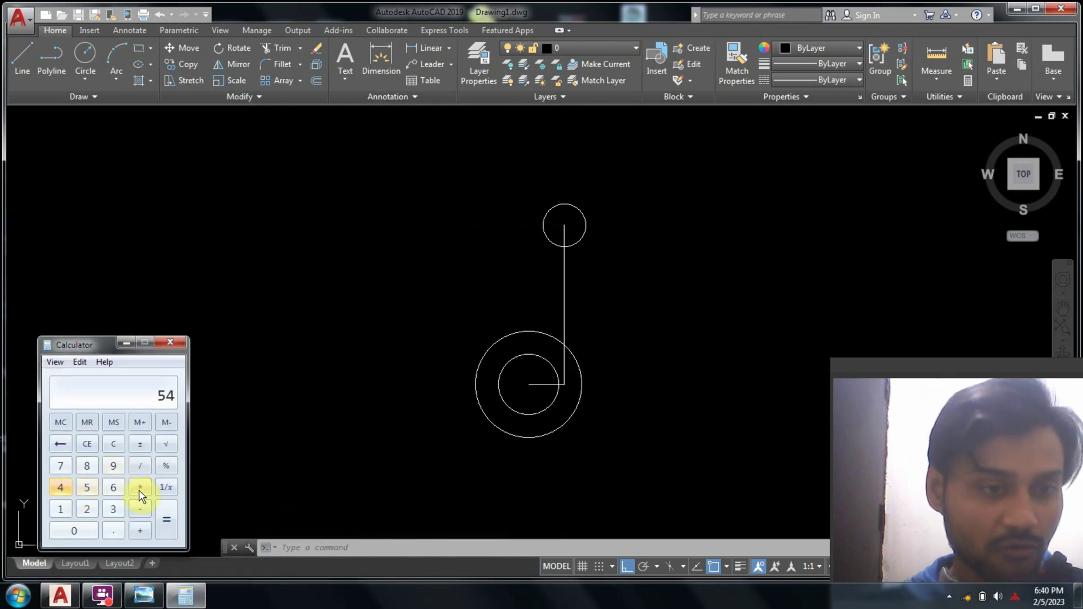
pyautogui.click(140, 469)
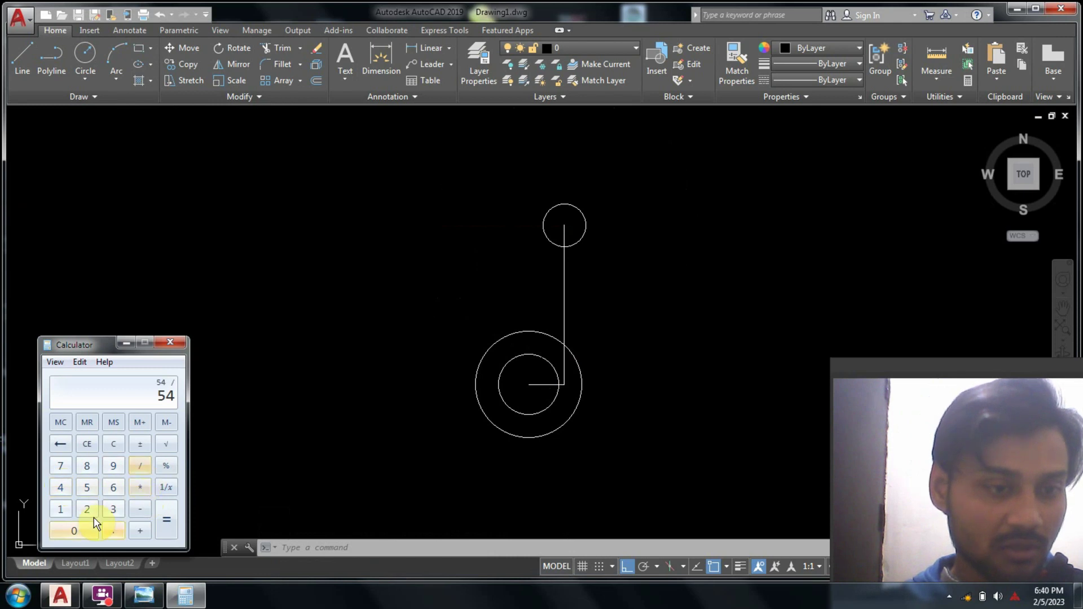
pyautogui.click(166, 519)
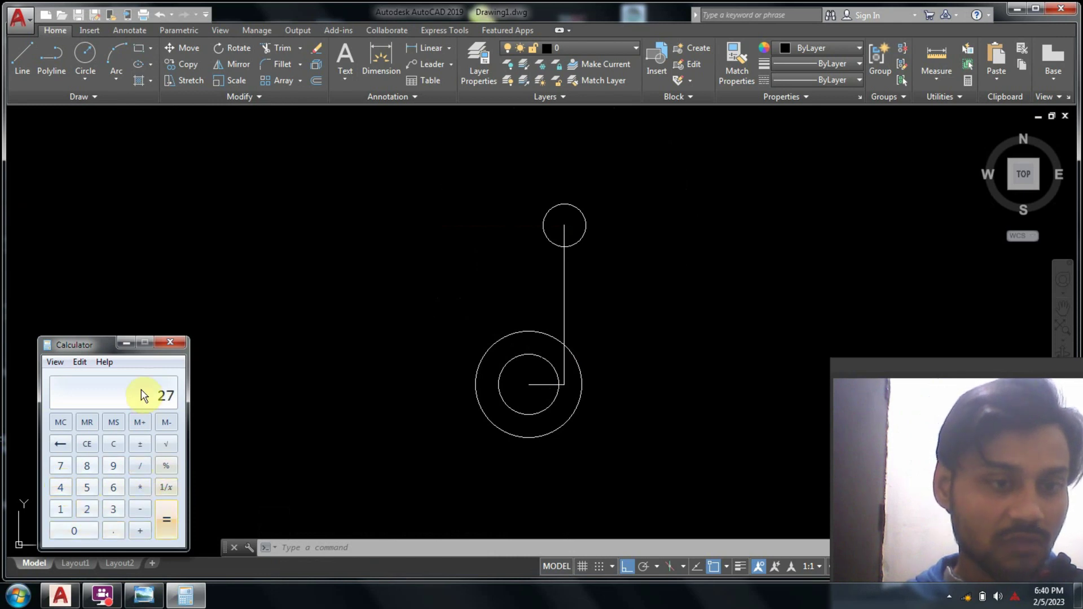
pyautogui.click(126, 343)
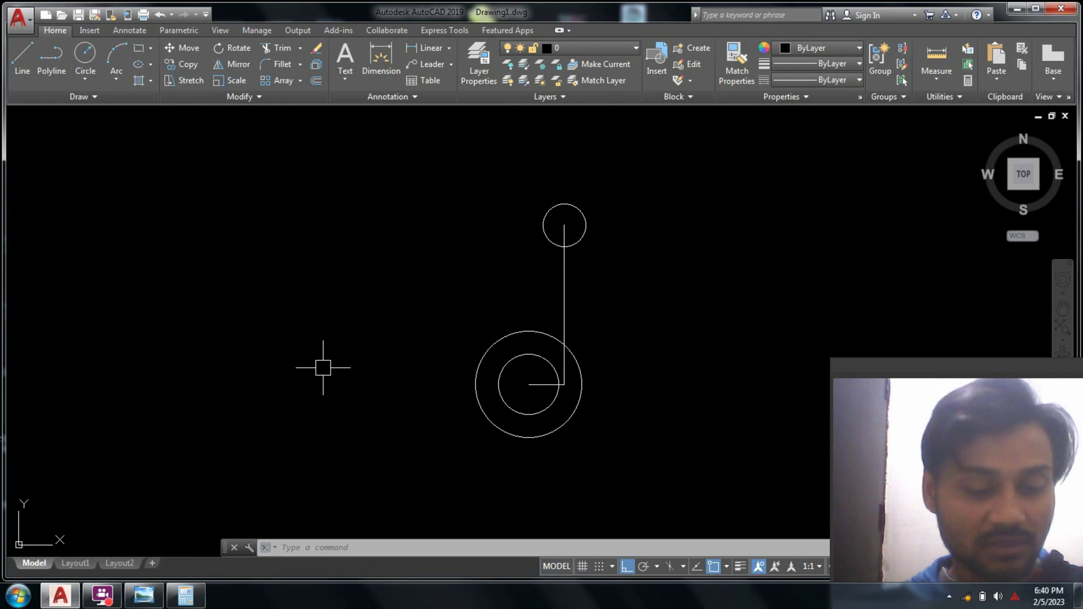
# - Draw a concentric radius-27 circle on the same line end for the upper boss
pyautogui.write('c')
pyautogui.press('Return')
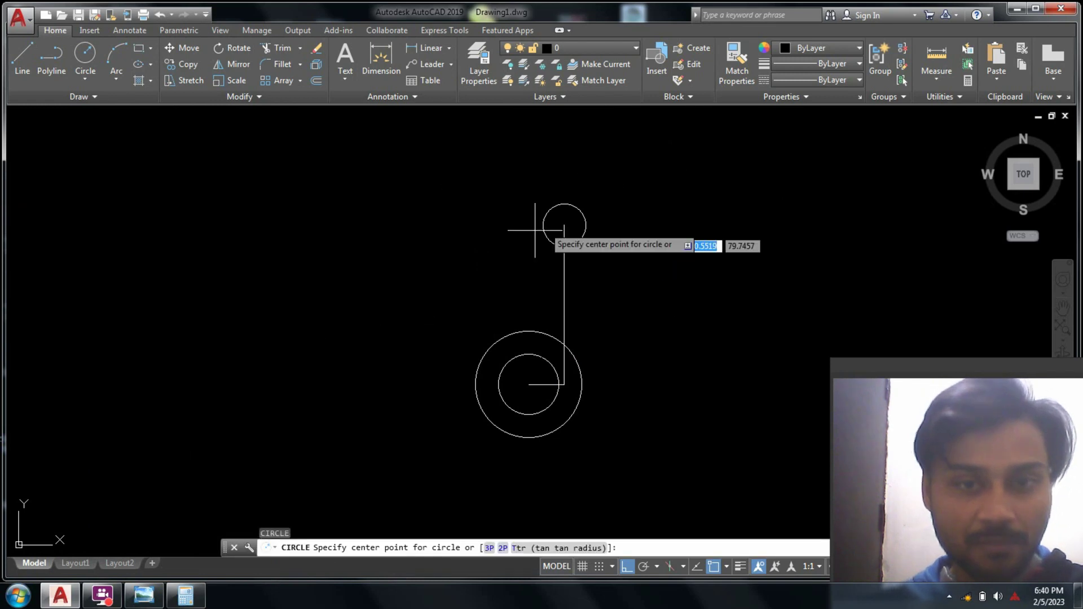
pyautogui.click(564, 225)
pyautogui.write('27')
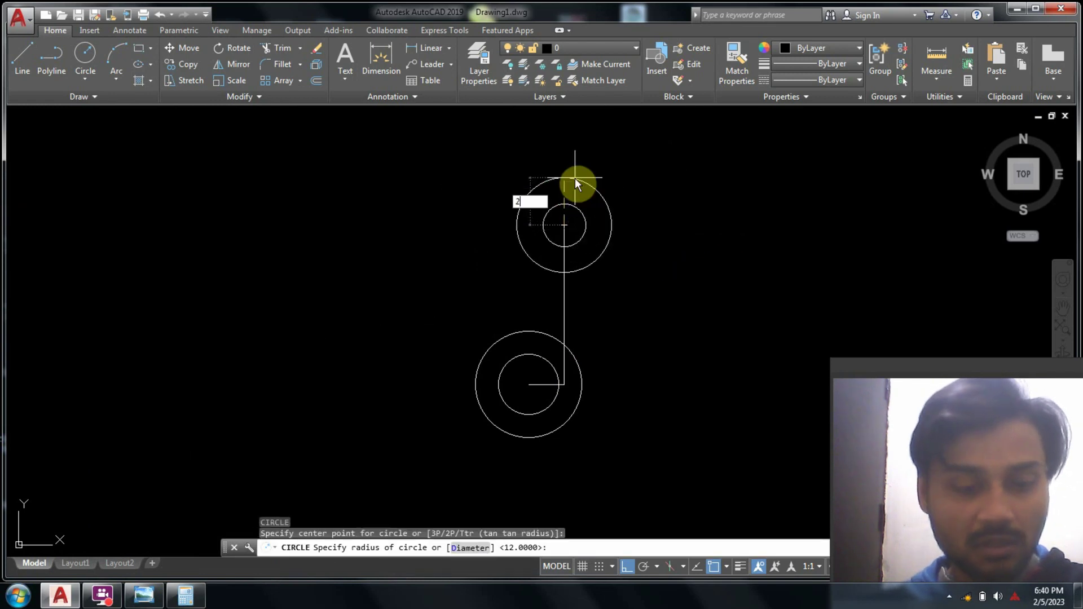
pyautogui.press('Return')
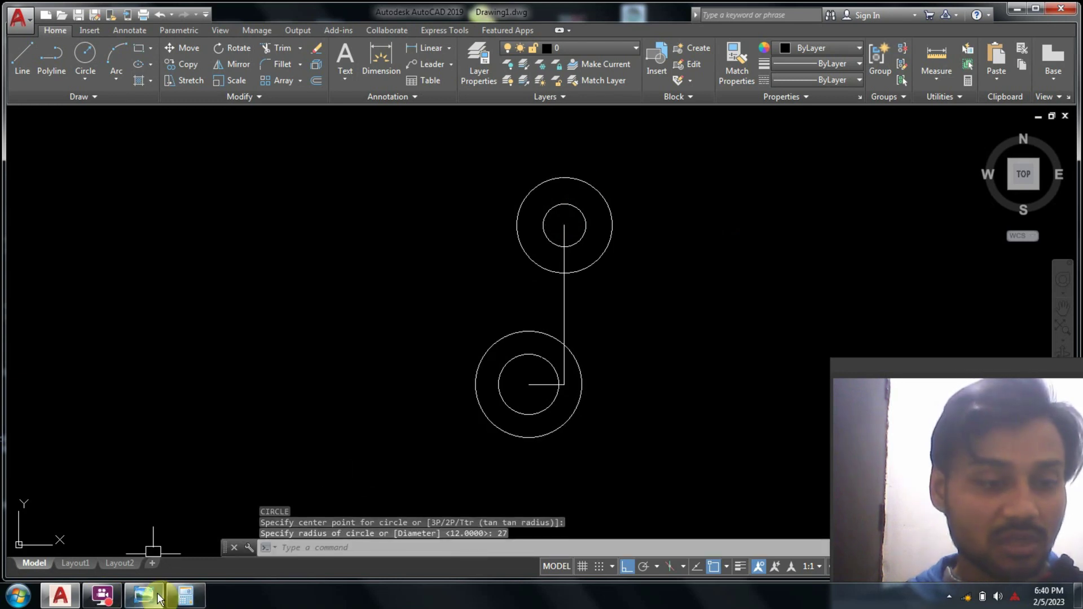
pyautogui.click(102, 596)
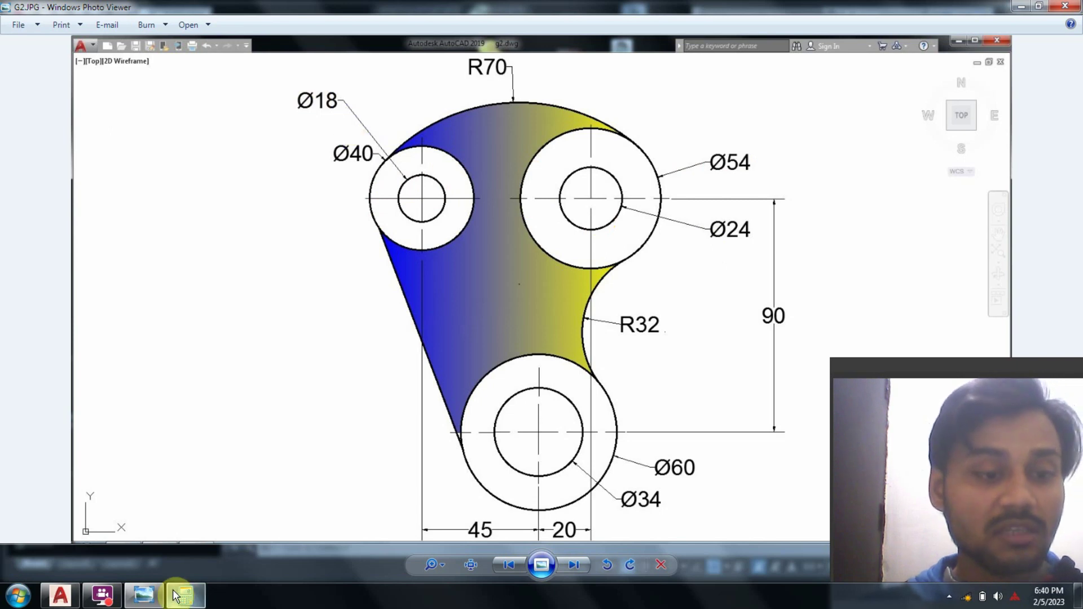
pyautogui.click(144, 595)
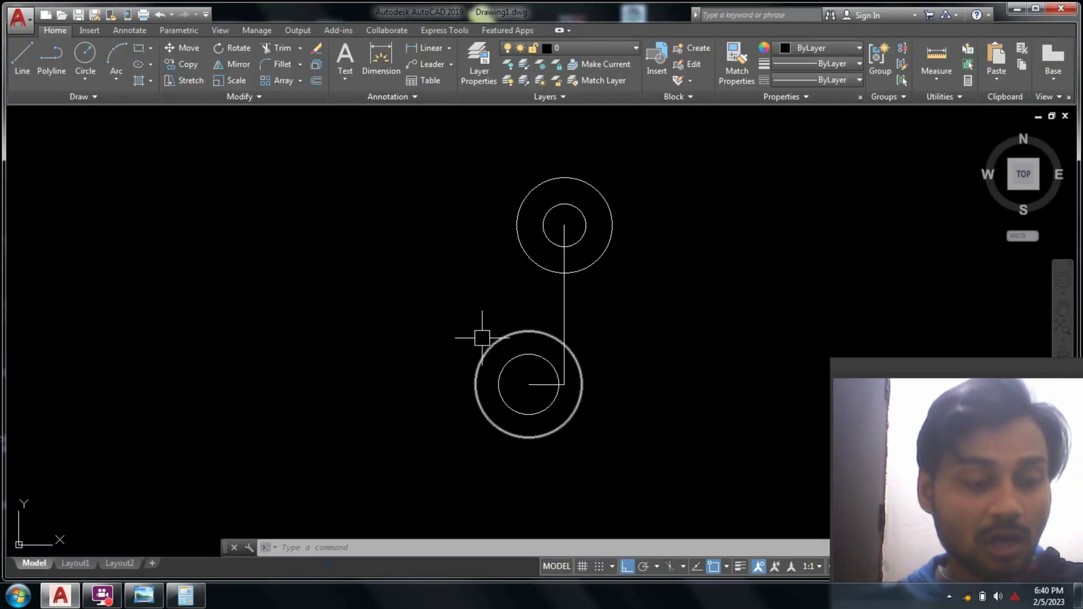
# - Add the 20 and 45 reference dimensions in Calculator to get the 65-unit offset
pyautogui.click(143, 596)
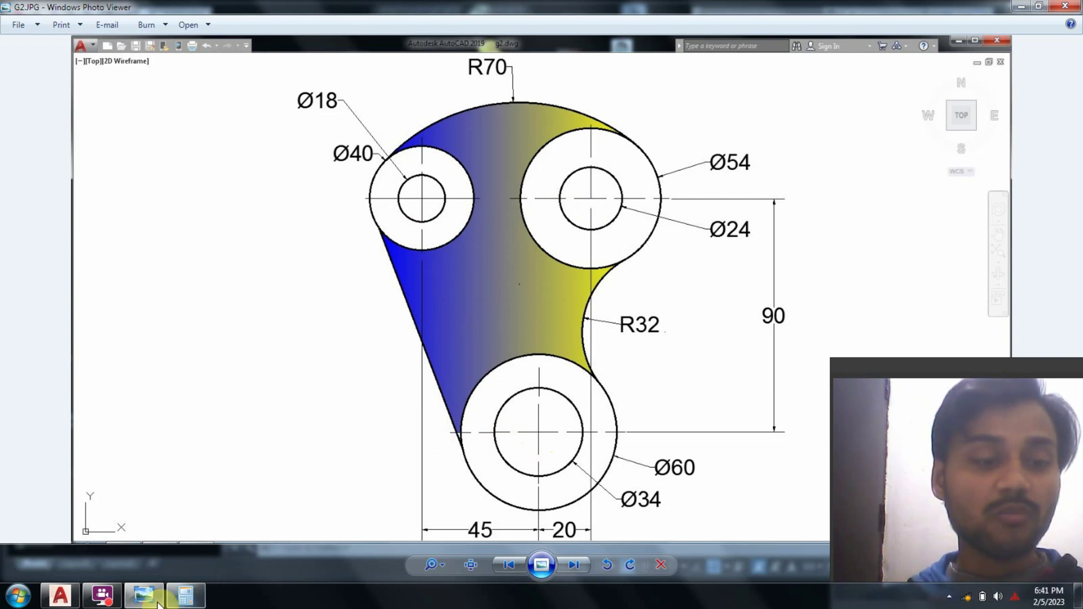
pyautogui.hotkey('alt', 'Tab')
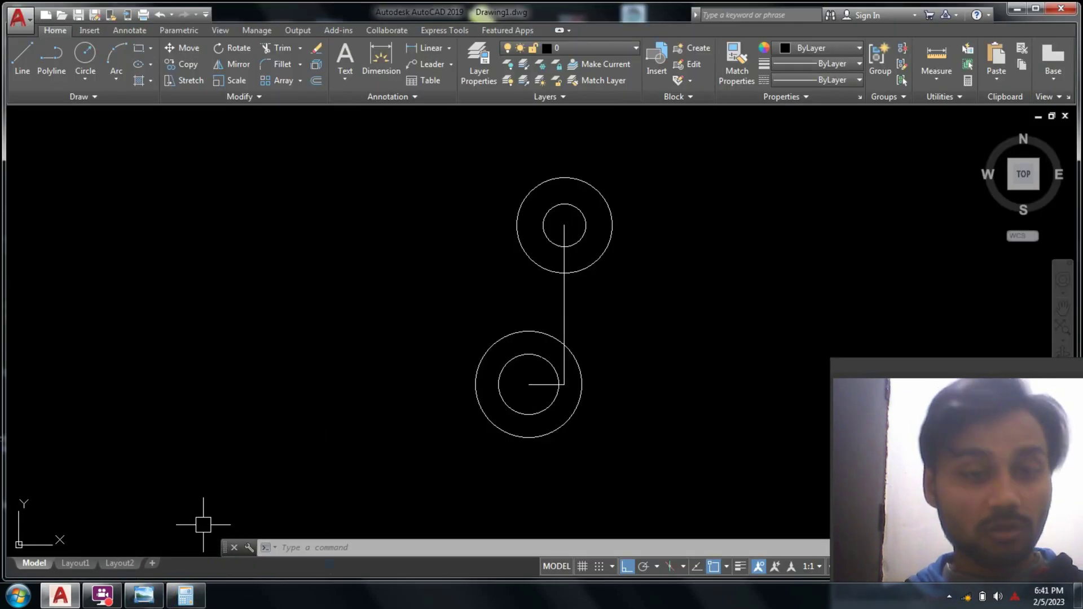
pyautogui.click(185, 595)
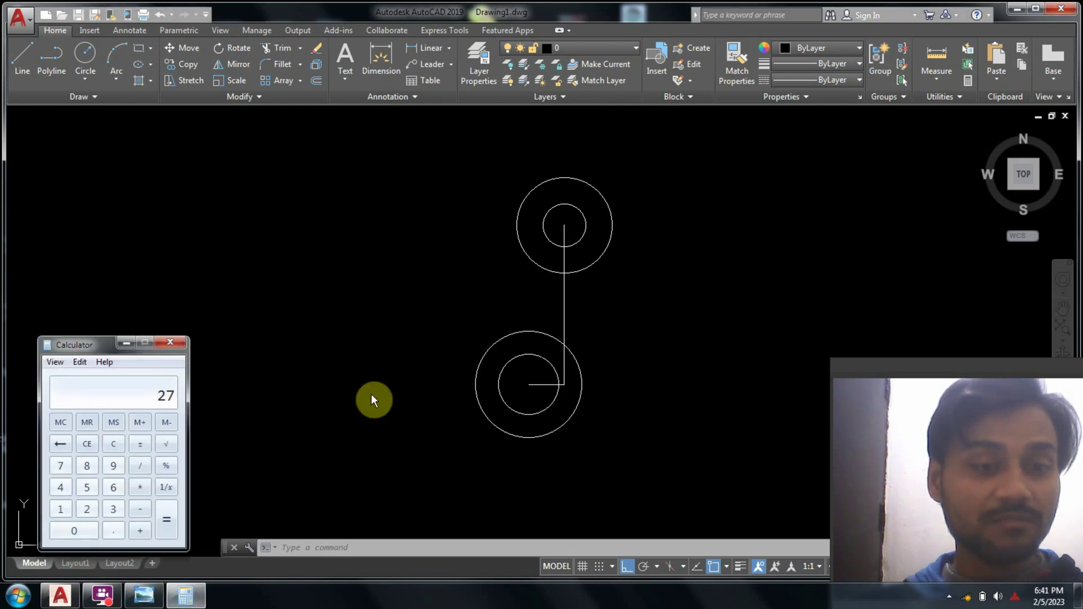
pyautogui.click(89, 446)
pyautogui.click(88, 510)
pyautogui.click(83, 533)
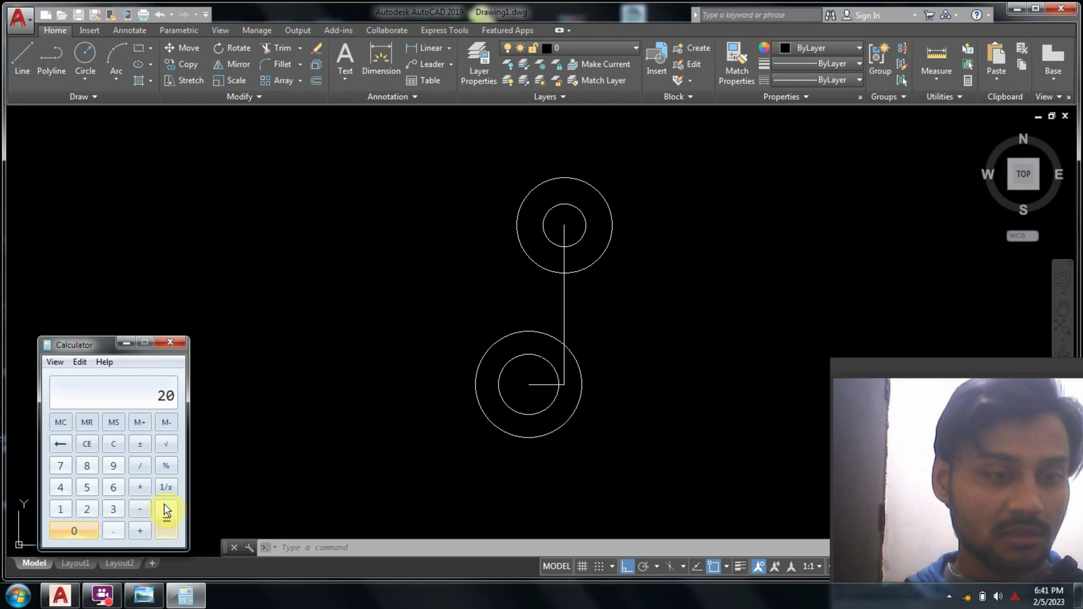
pyautogui.click(141, 531)
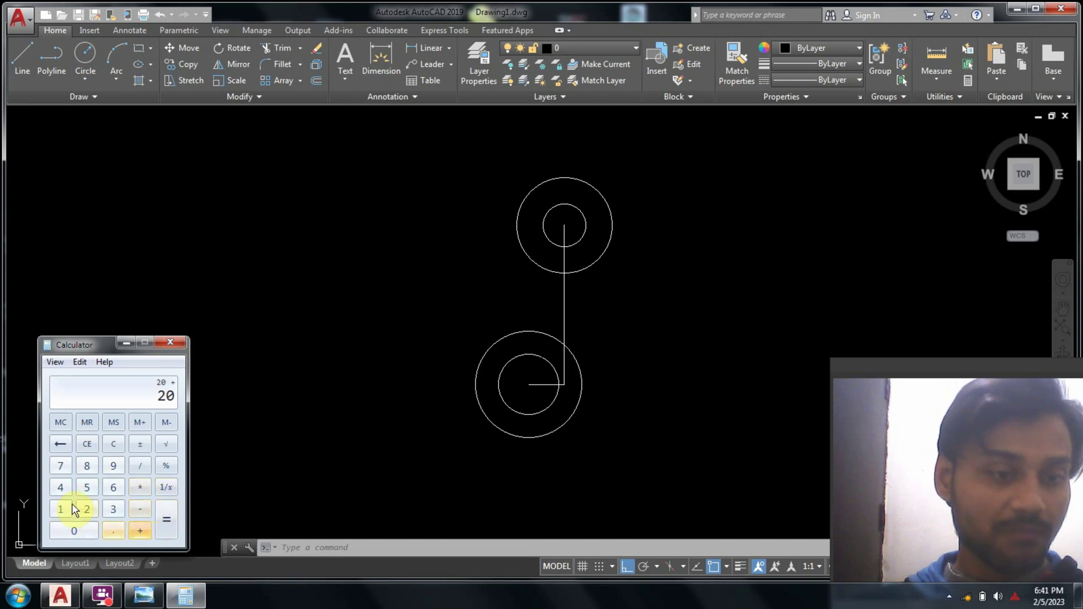
pyautogui.write('45')
pyautogui.click(164, 530)
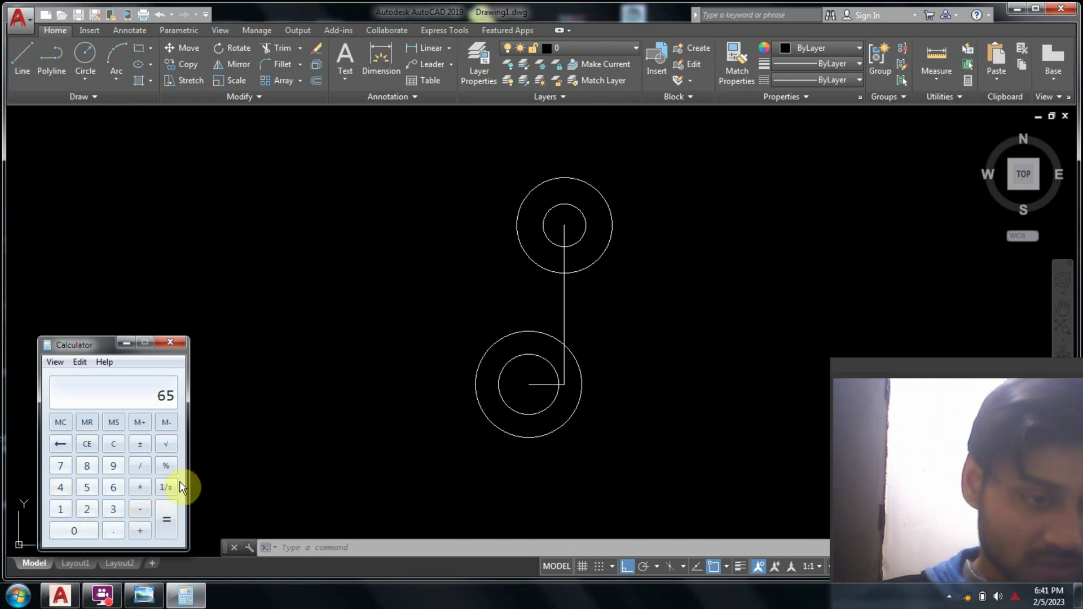
pyautogui.click(126, 342)
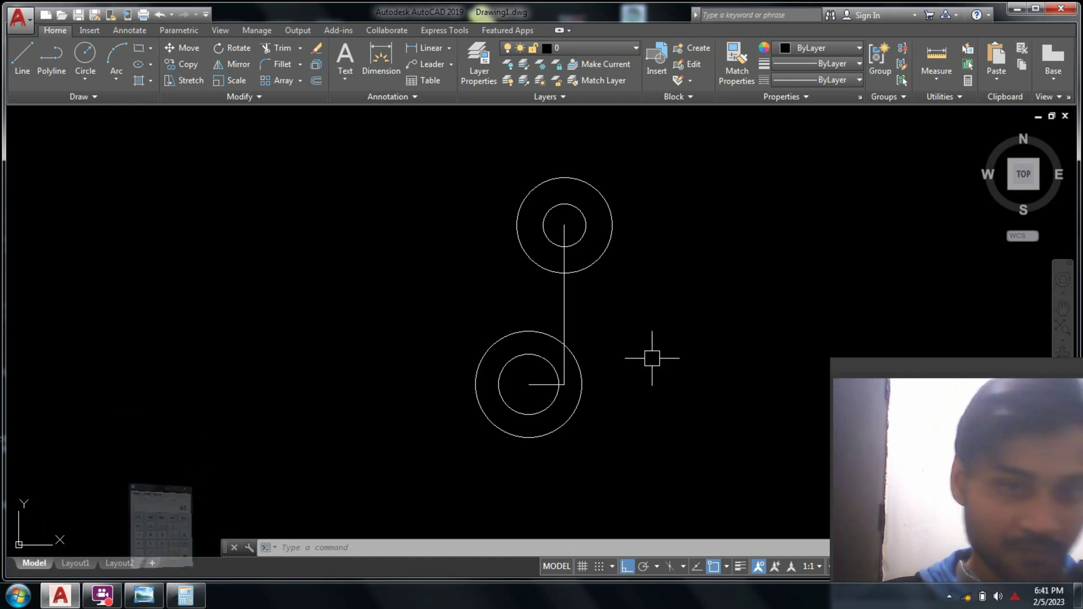
pyautogui.write('l')
pyautogui.press('Return')
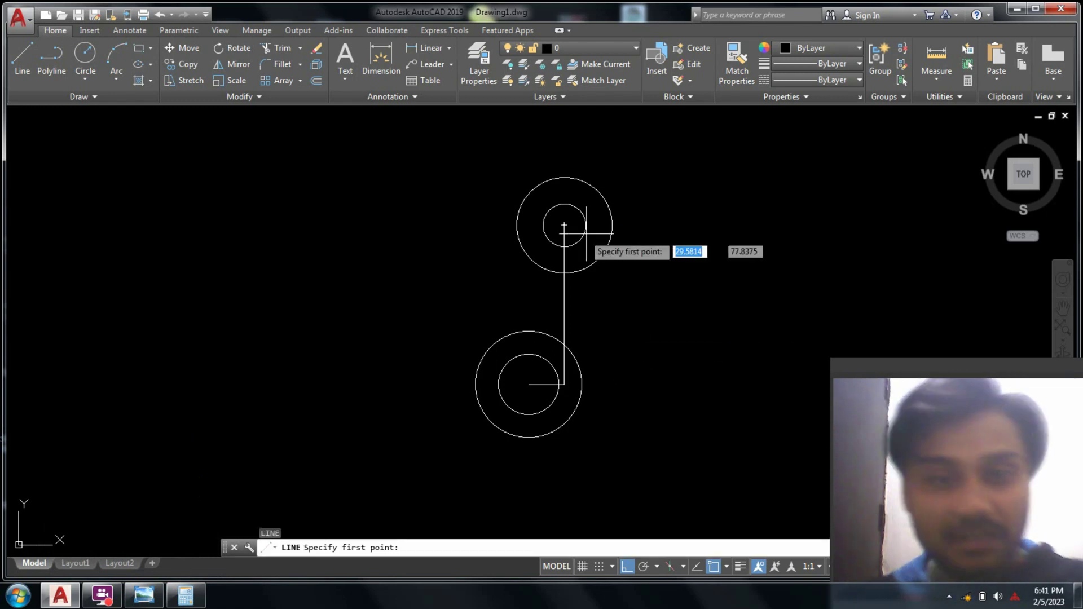
# - Draw a 65-unit line leftward from the upper circle pair's centre
pyautogui.click(564, 225)
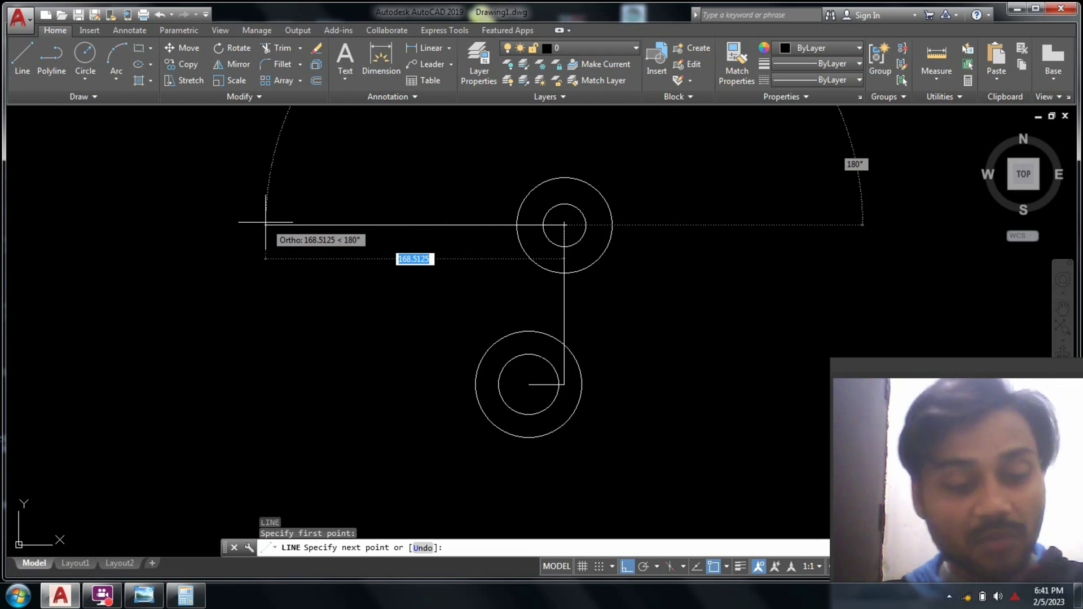
pyautogui.write('45')
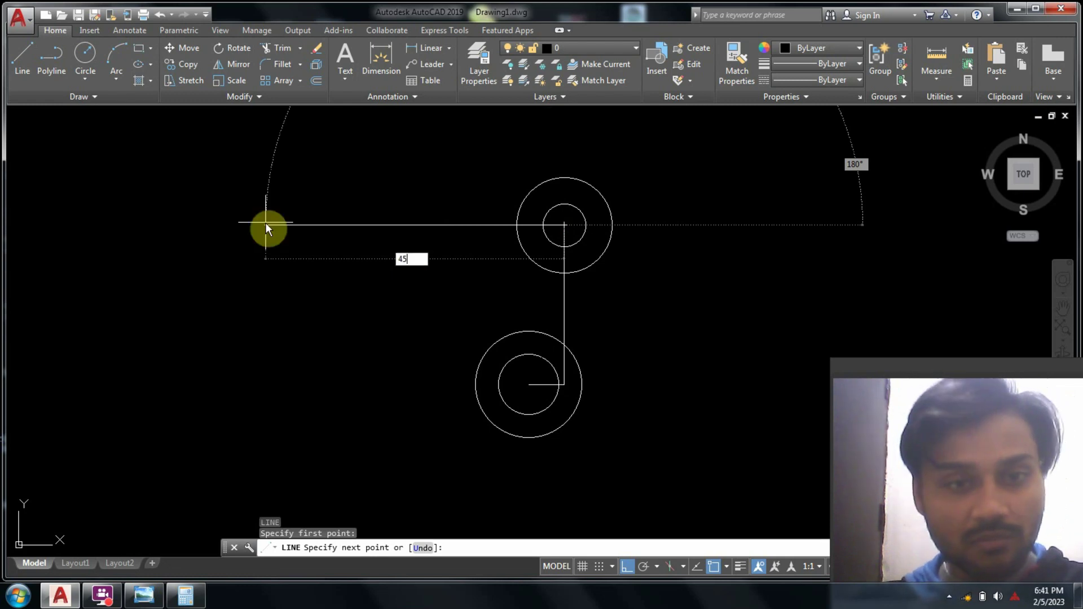
pyautogui.press('BackSpace')
pyautogui.press('BackSpace')
pyautogui.write('65')
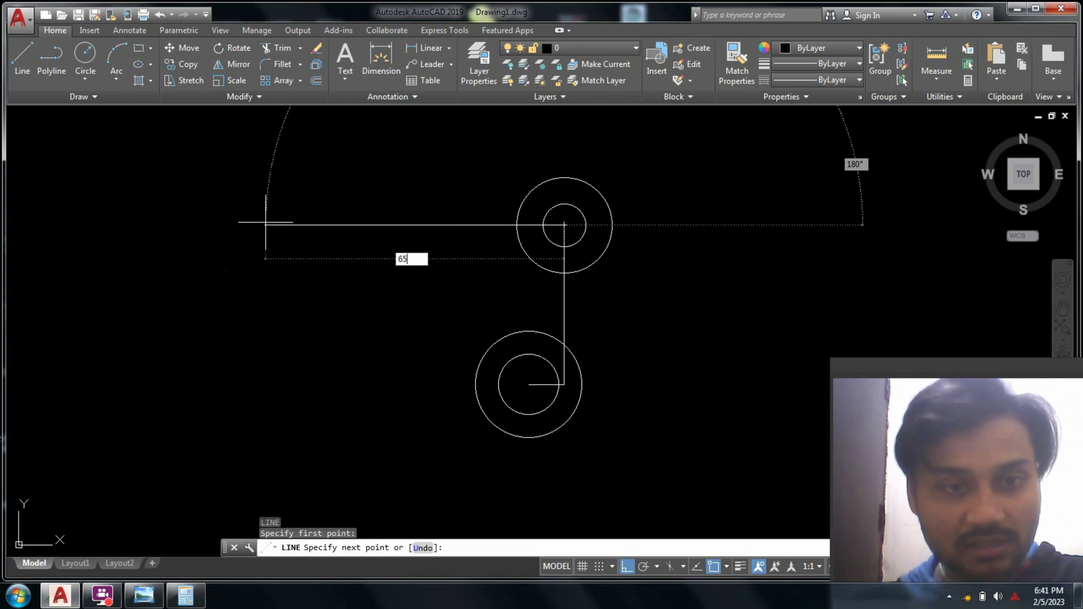
pyautogui.press('Return')
# - Draw concentric radius-9 and radius-20 circles centred on the line's left end
pyautogui.press('Return')
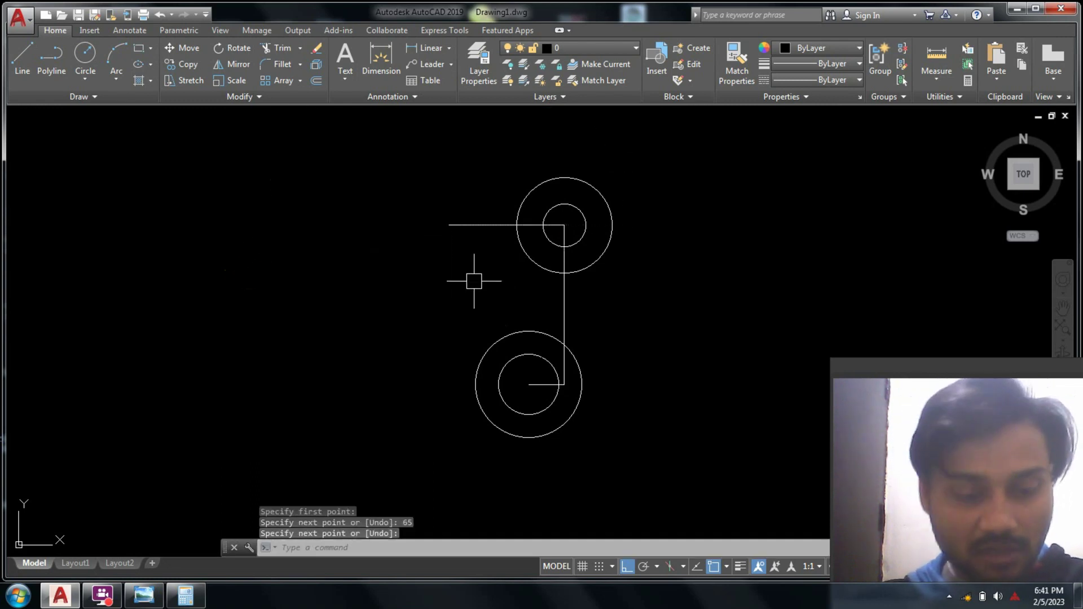
pyautogui.write('c')
pyautogui.press('Return')
pyautogui.click(449, 225)
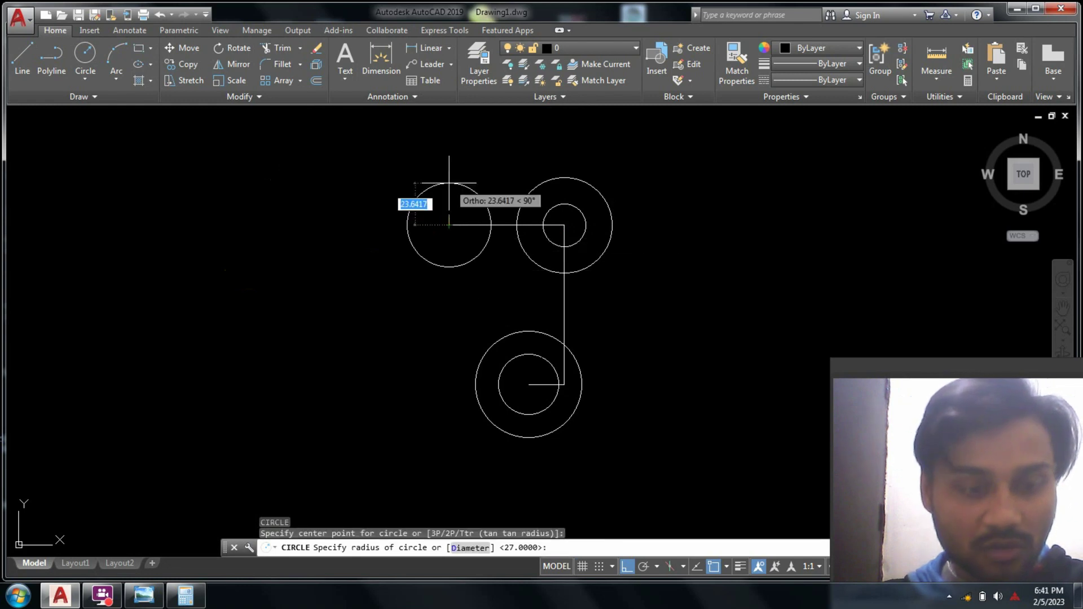
pyautogui.write('9')
pyautogui.press('Return')
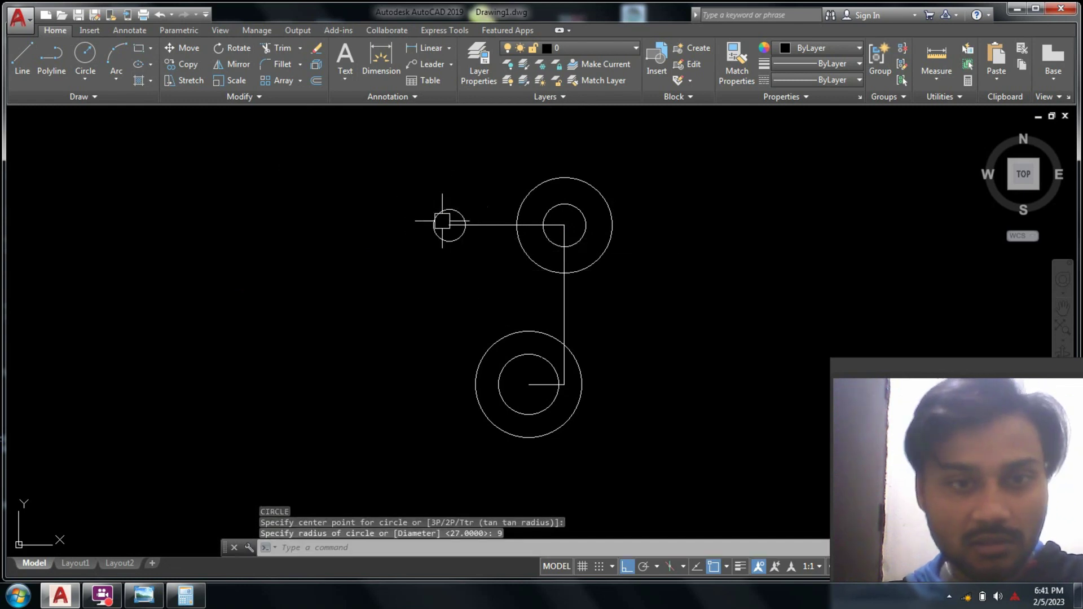
pyautogui.press('Return')
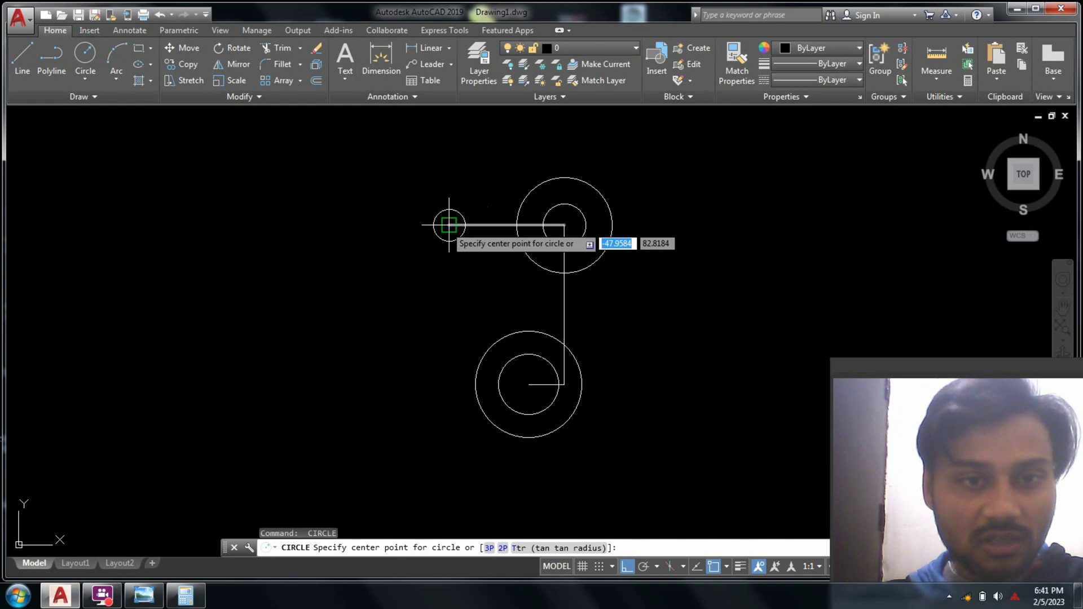
pyautogui.click(449, 225)
pyautogui.click(158, 590)
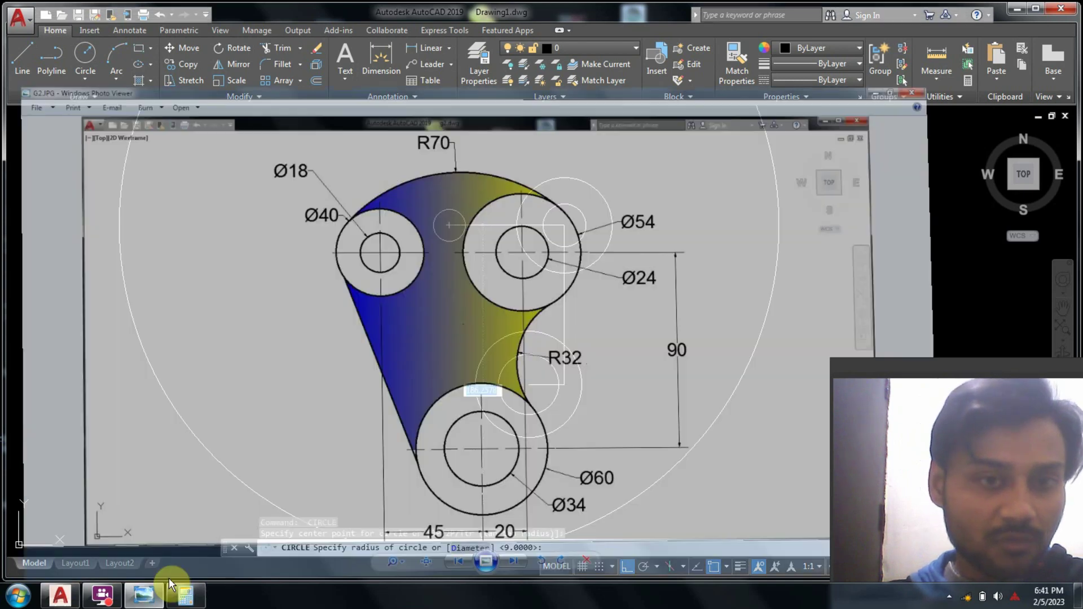
pyautogui.click(169, 578)
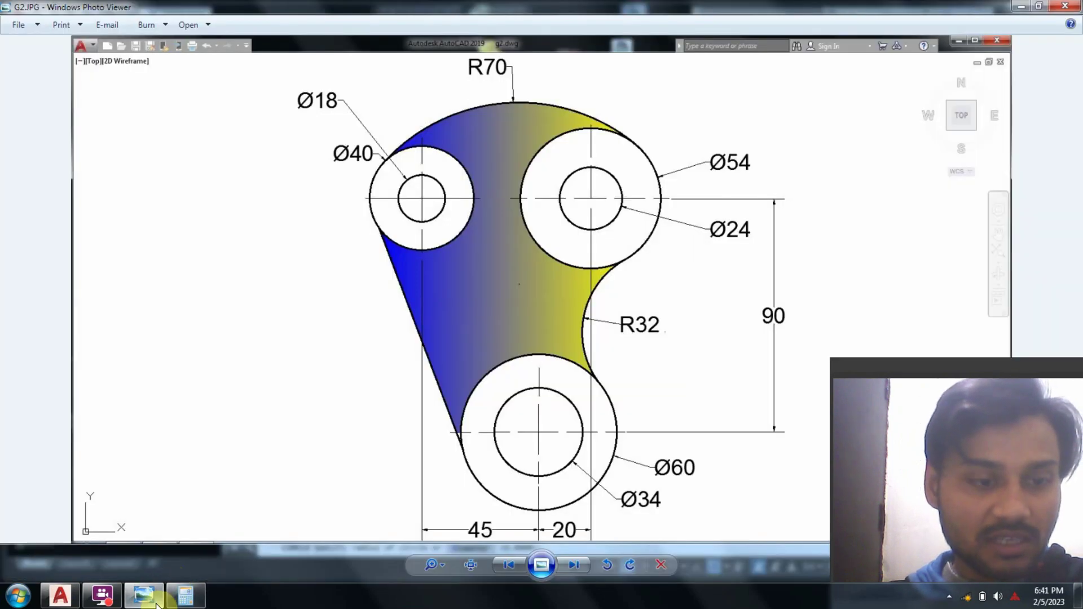
pyautogui.write('20')
pyautogui.press('Return')
pyautogui.press('Return')
pyautogui.press('Escape')
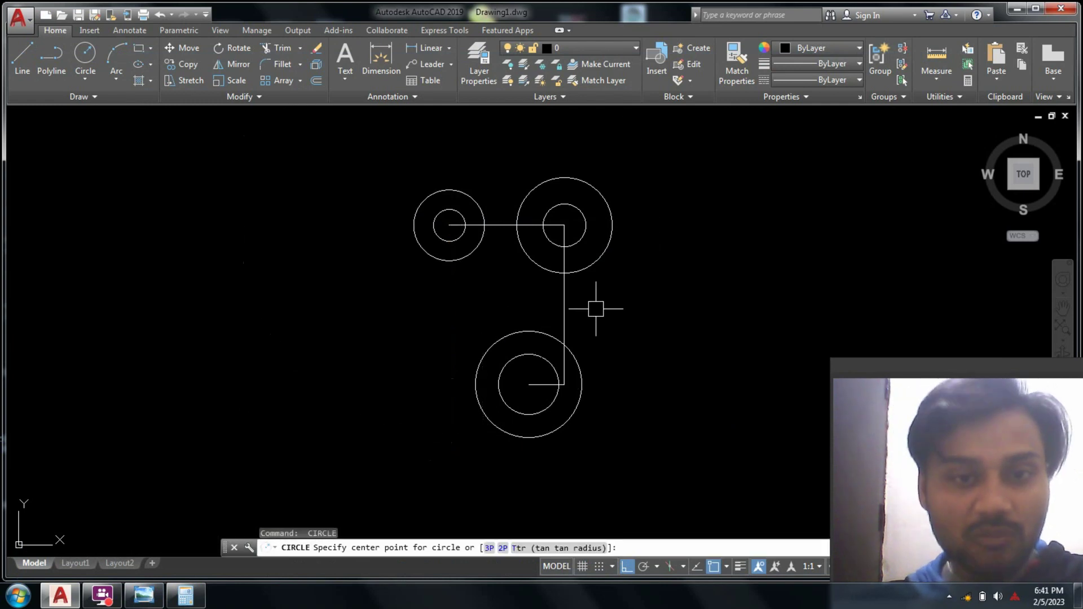
pyautogui.press('Escape')
pyautogui.press('Escape')
pyautogui.press('Escape')
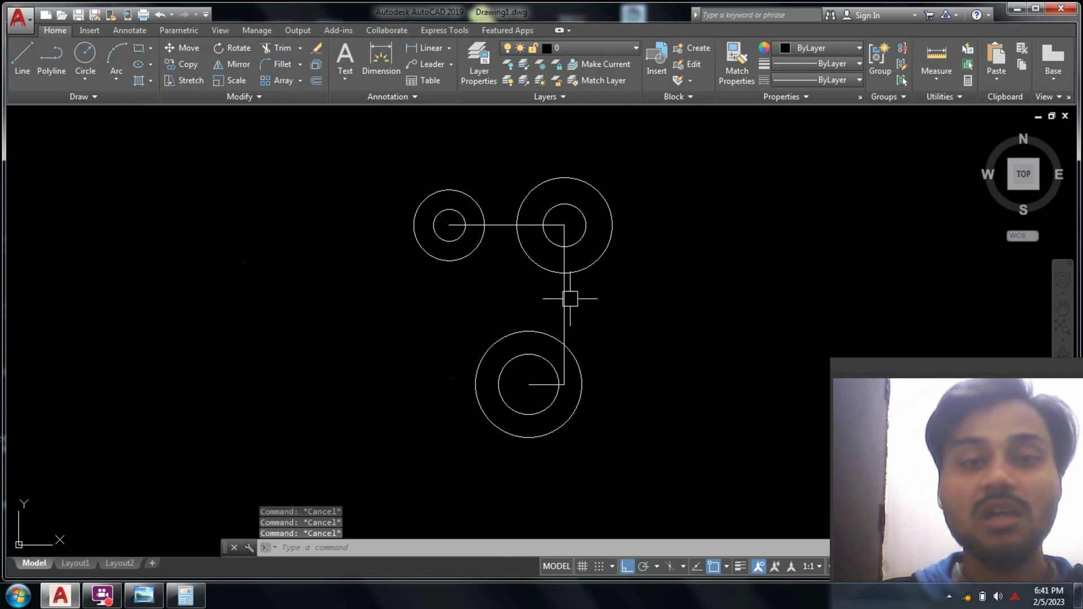
# - Erase the horizontal and vertical construction lines, then centre the three circle pairs in view
pyautogui.scroll(4, 502, 240)
pyautogui.click(502, 240)
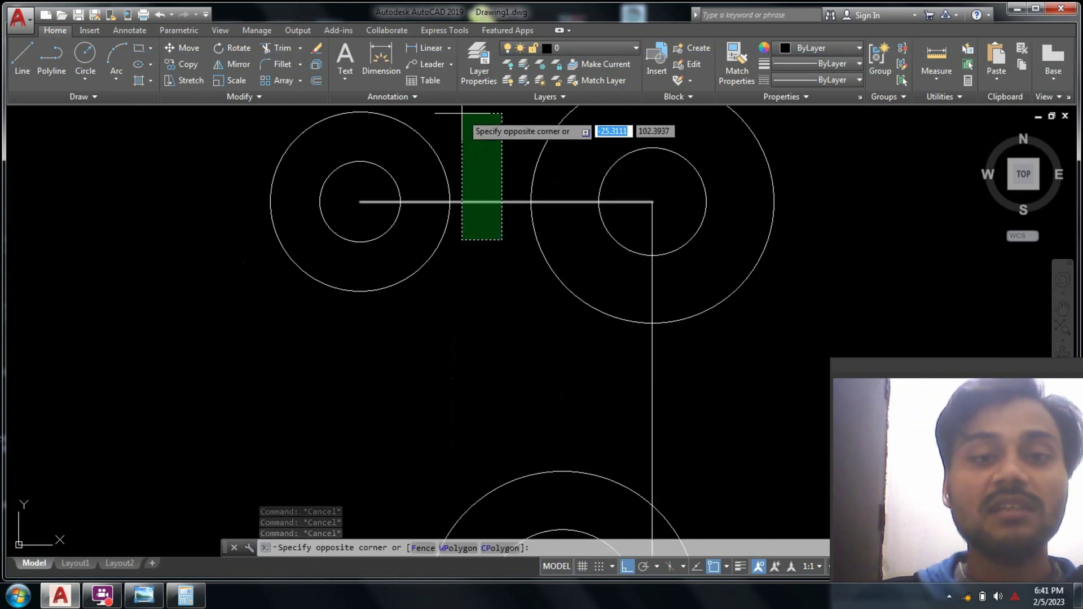
pyautogui.click(462, 150)
pyautogui.scroll(-4, 688, 400)
pyautogui.moveTo(670, 415)
pyautogui.mouseDown()
pyautogui.moveTo(643, 418)
pyautogui.moveTo(600, 370)
pyautogui.mouseUp()
pyautogui.scroll(3, 645, 528)
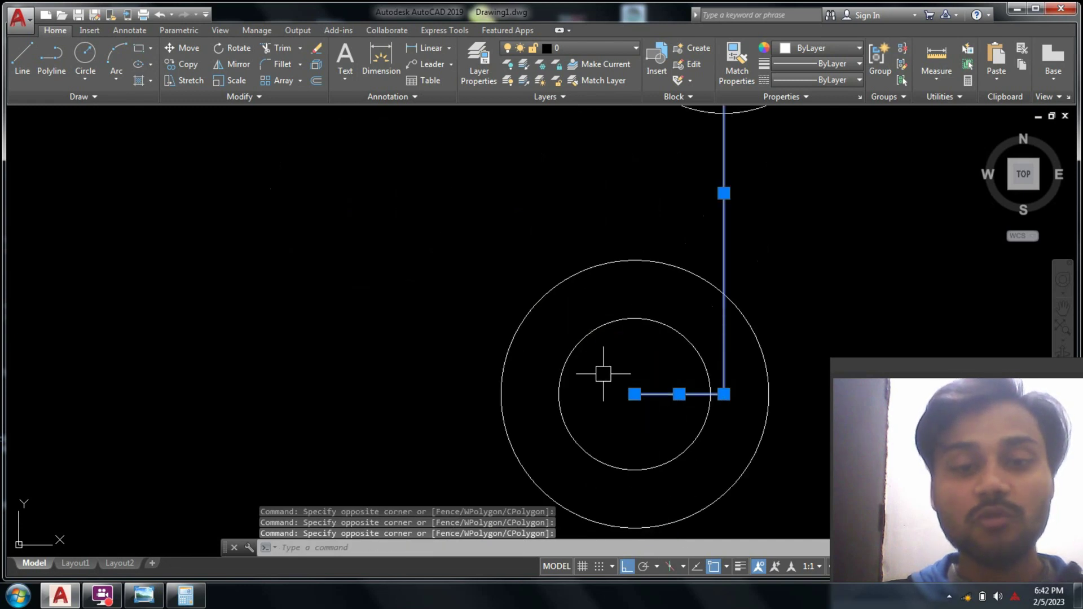
pyautogui.write('e')
pyautogui.press('Return')
pyautogui.scroll(-5, 829, 305)
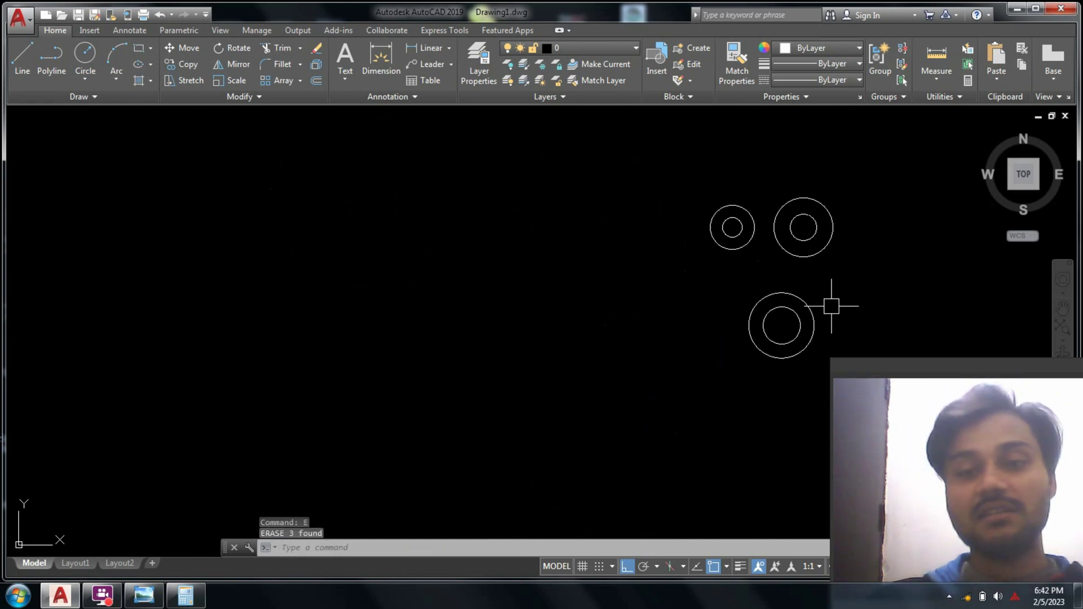
pyautogui.moveTo(831, 306); pyautogui.dragTo(572, 271, button='middle')
pyautogui.scroll(2, 578, 169)
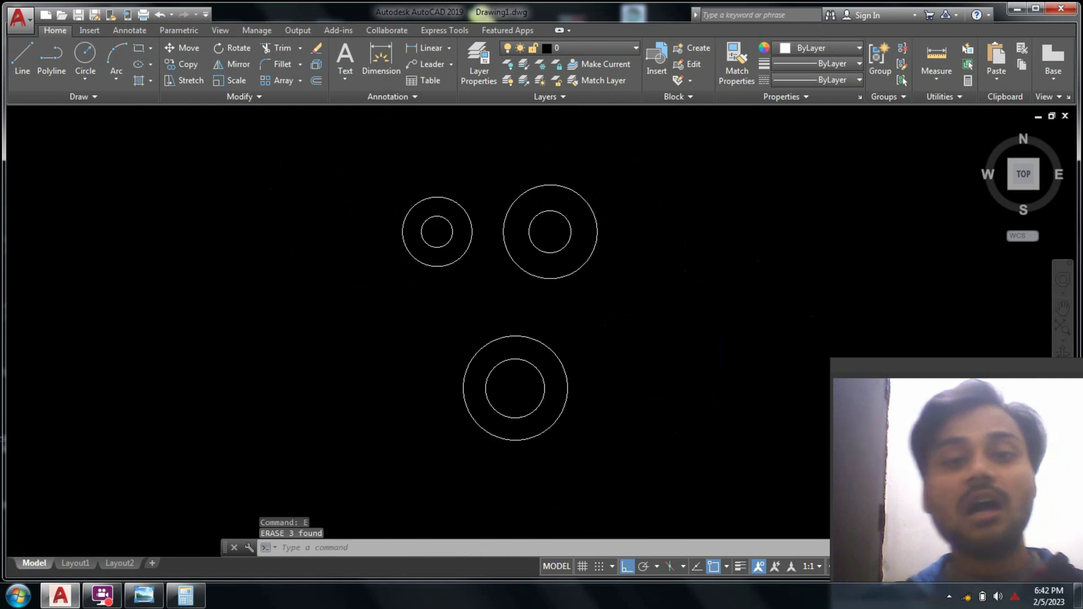
pyautogui.click(178, 599)
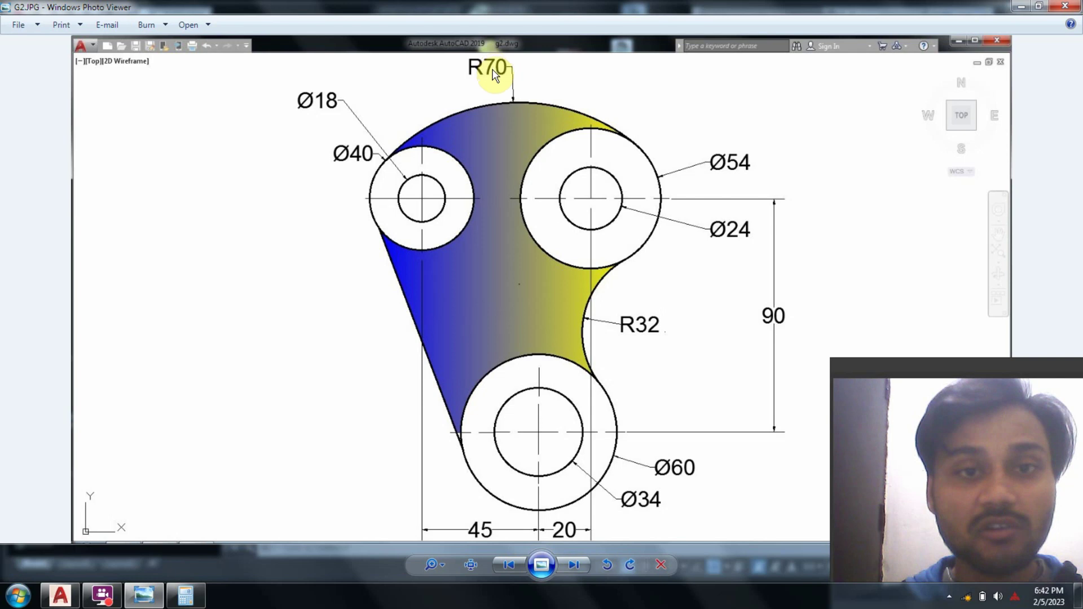
pyautogui.click(61, 595)
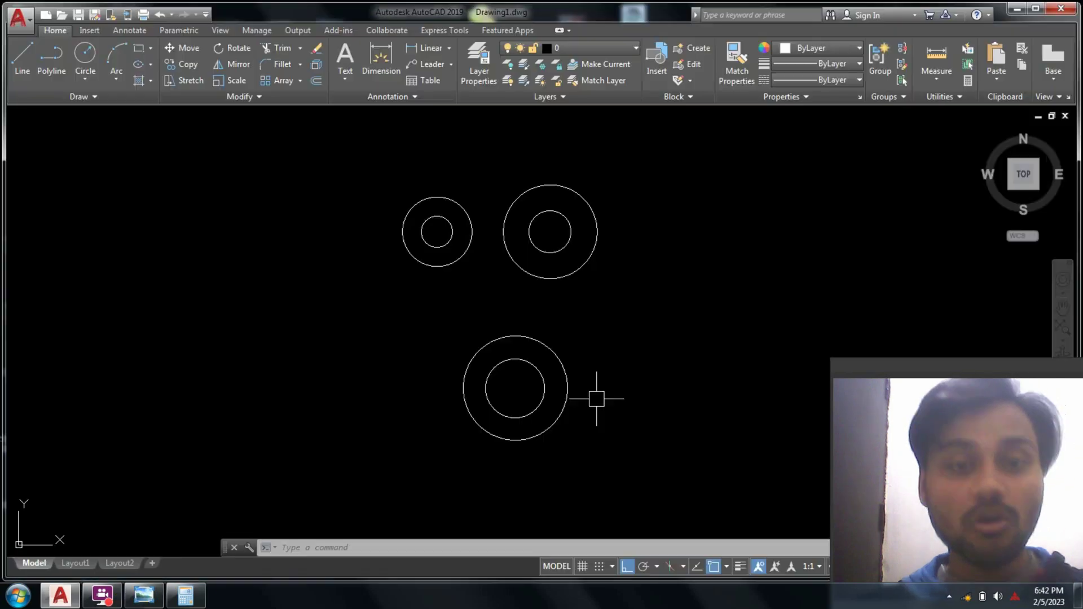
pyautogui.click(139, 600)
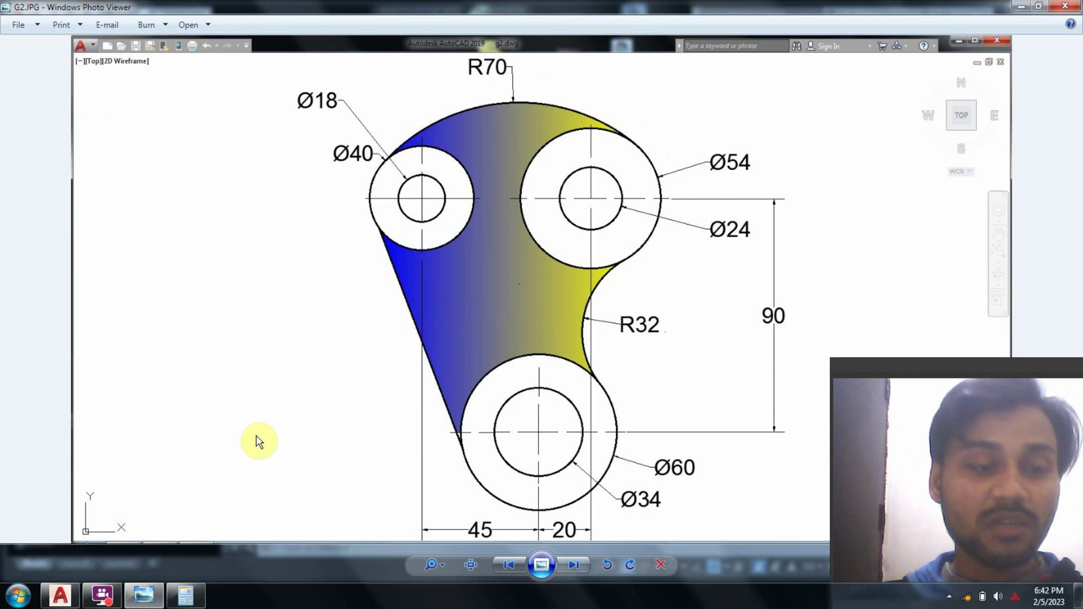
pyautogui.hotkey('alt', 'F4')
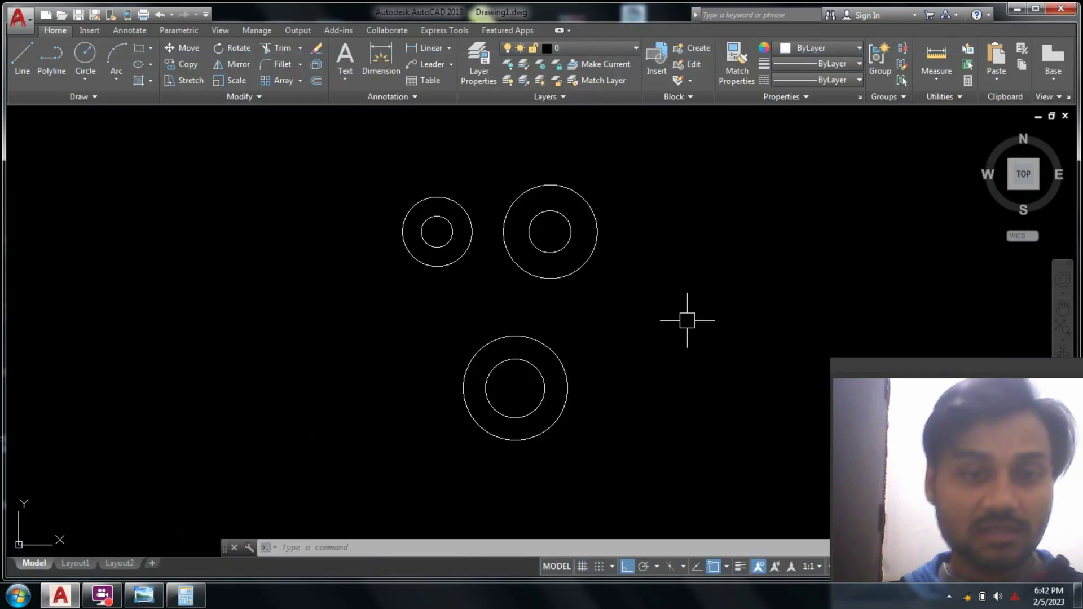
# - Draw a radius-70 circle tangent to both upper circles using TTR
pyautogui.write('c')
pyautogui.press('Return')
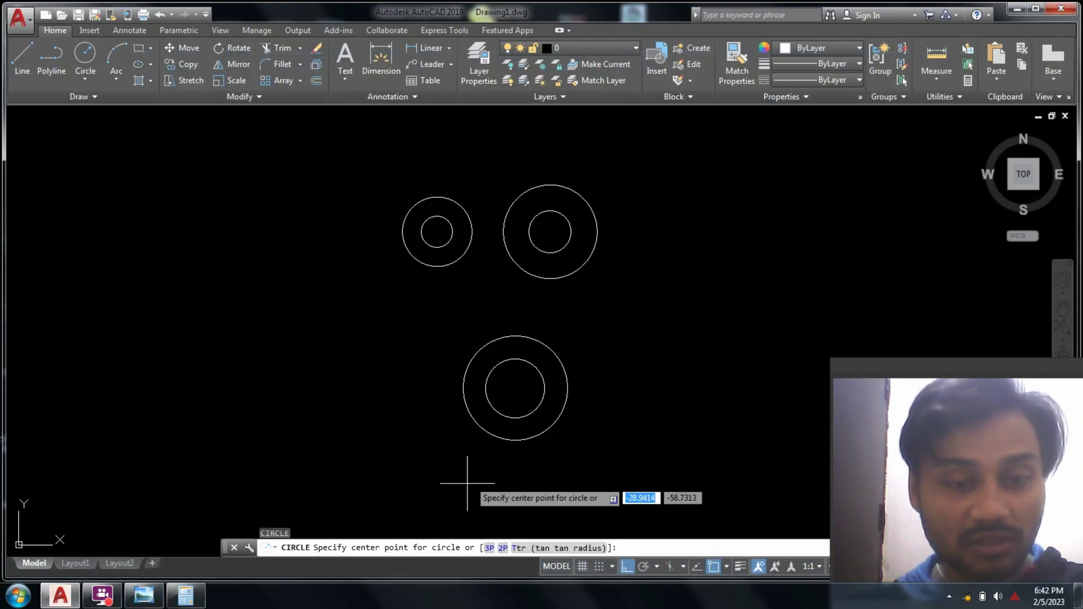
pyautogui.write('ttr')
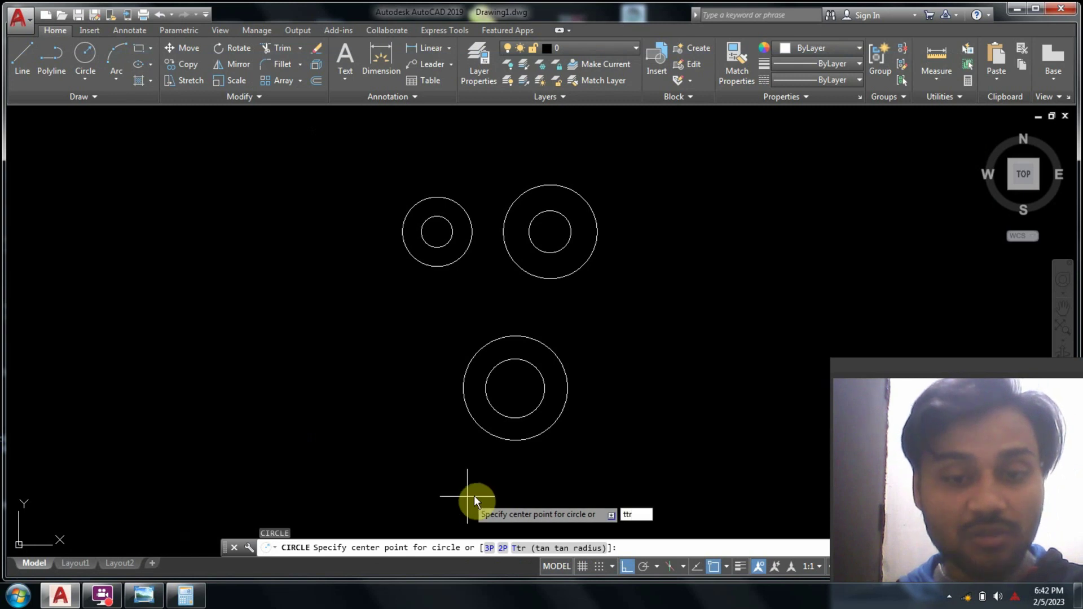
pyautogui.press('Return')
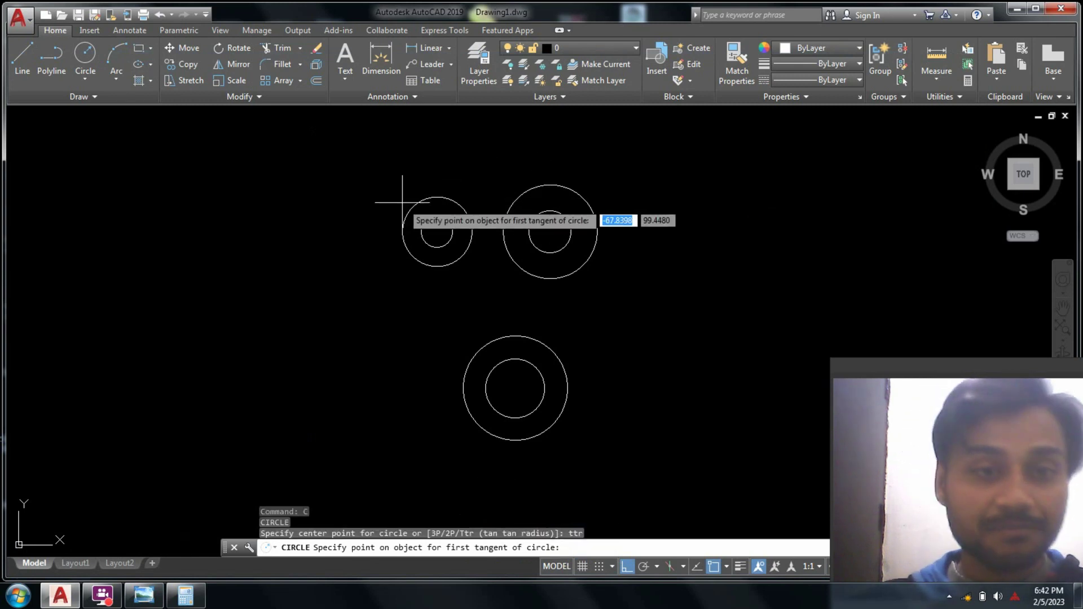
pyautogui.click(402, 202)
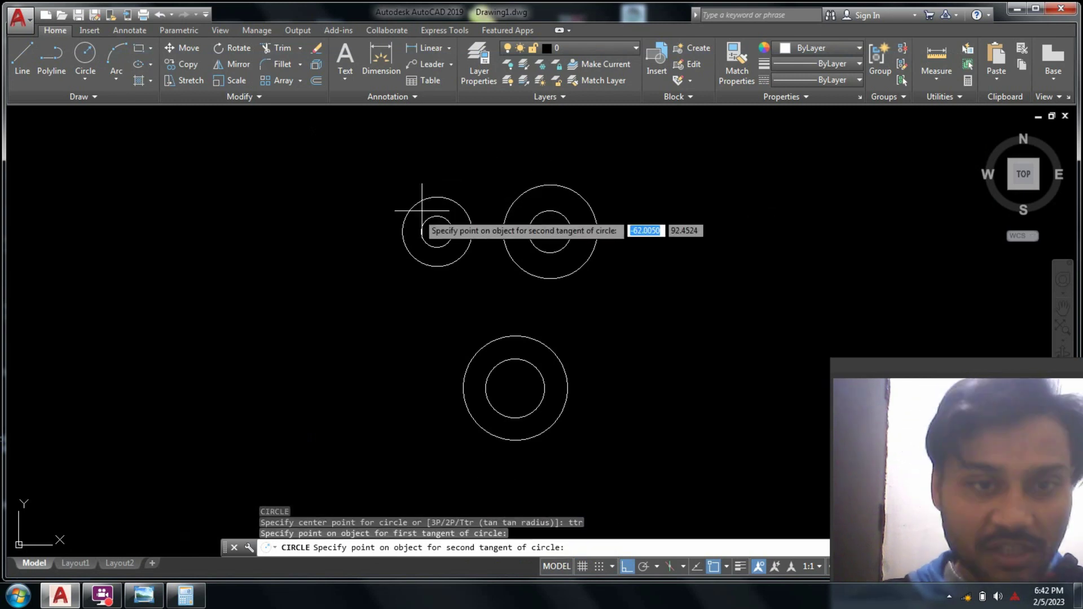
pyautogui.click(585, 202)
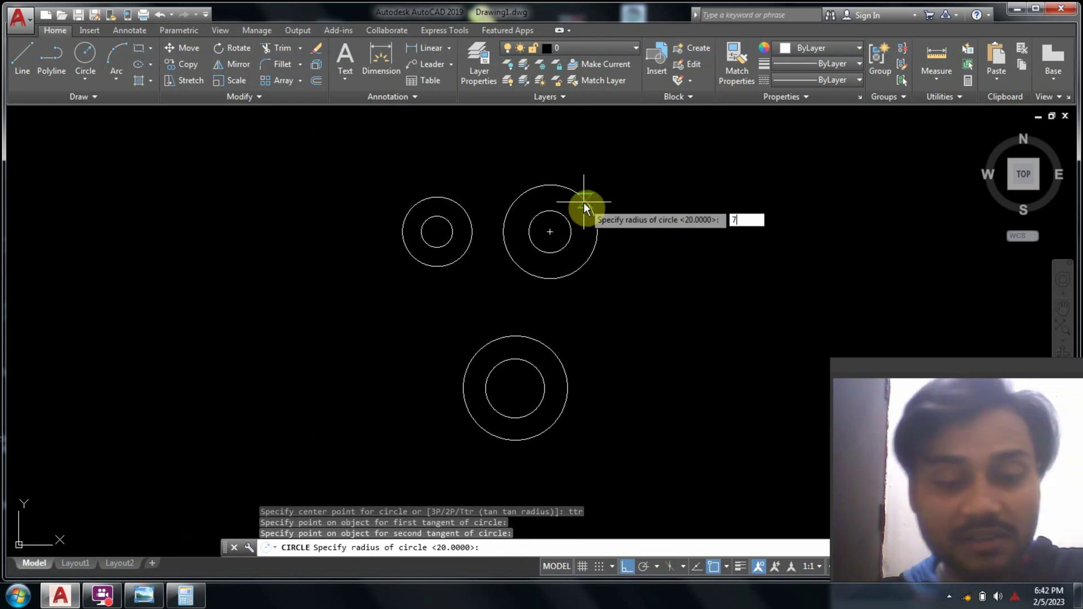
pyautogui.write('70')
pyautogui.press('Return')
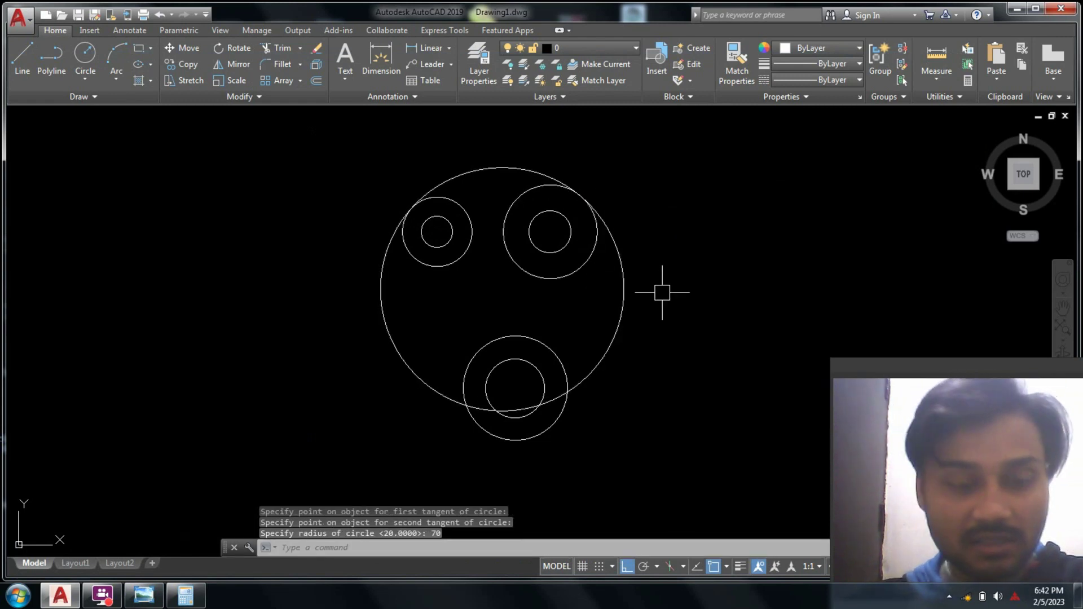
# - Trim the radius-70 circle to the top arc, erase the leftover lower arc, and view the reference
pyautogui.write('tr')
pyautogui.press('Return')
pyautogui.press('Return')
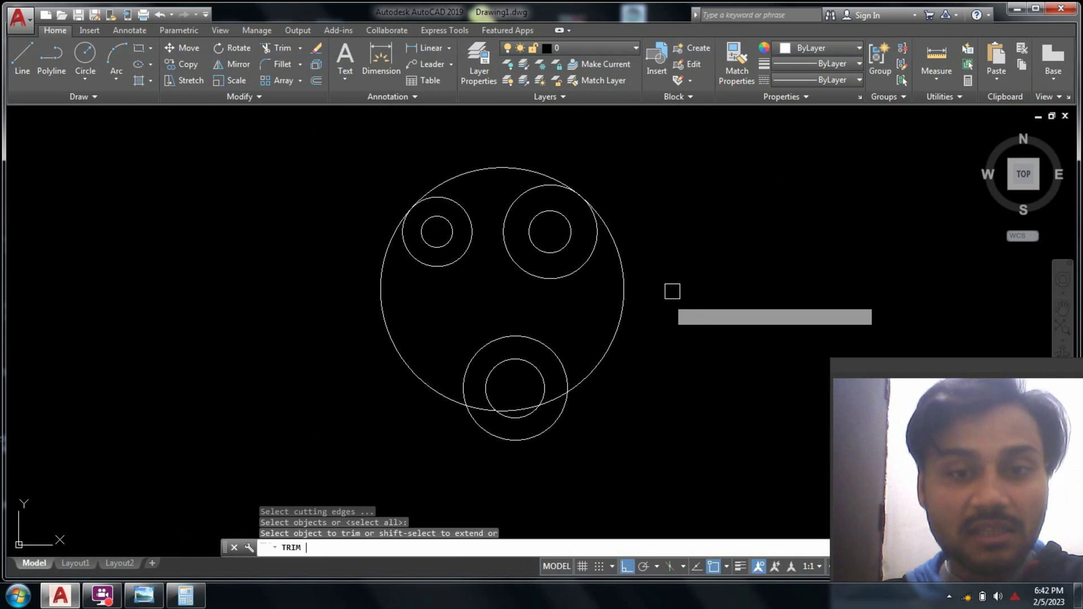
pyautogui.click(672, 291)
pyautogui.click(522, 296)
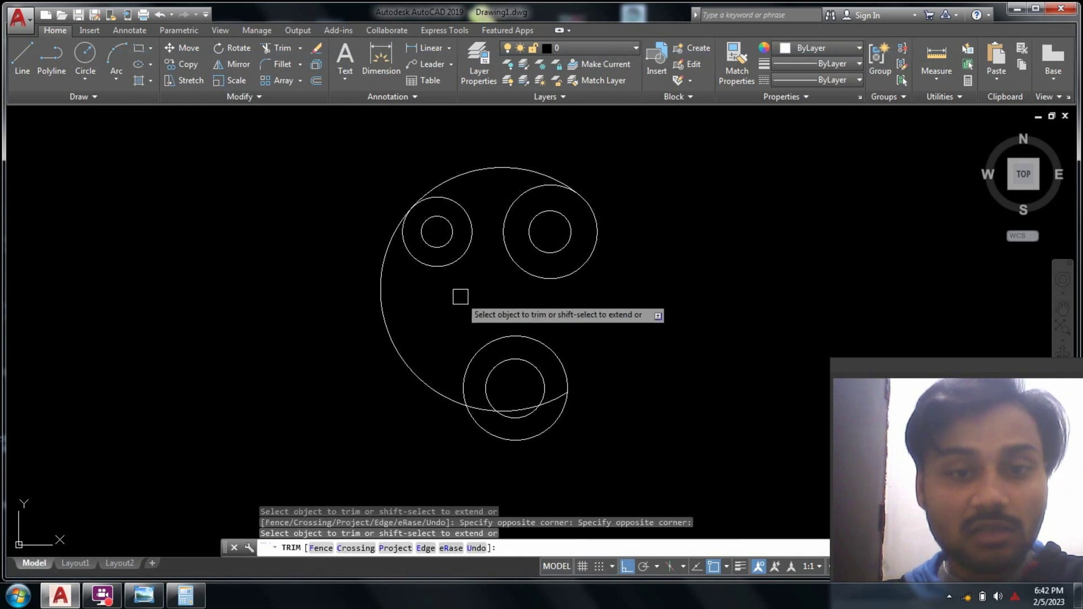
pyautogui.click(460, 297)
pyautogui.click(316, 301)
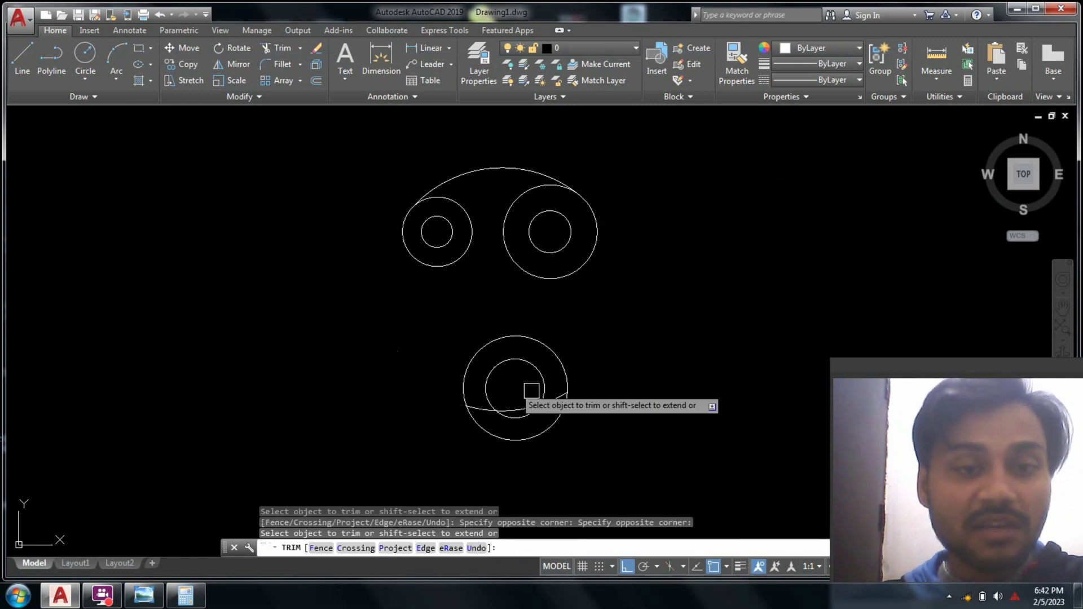
pyautogui.press('Return')
pyautogui.click(518, 410)
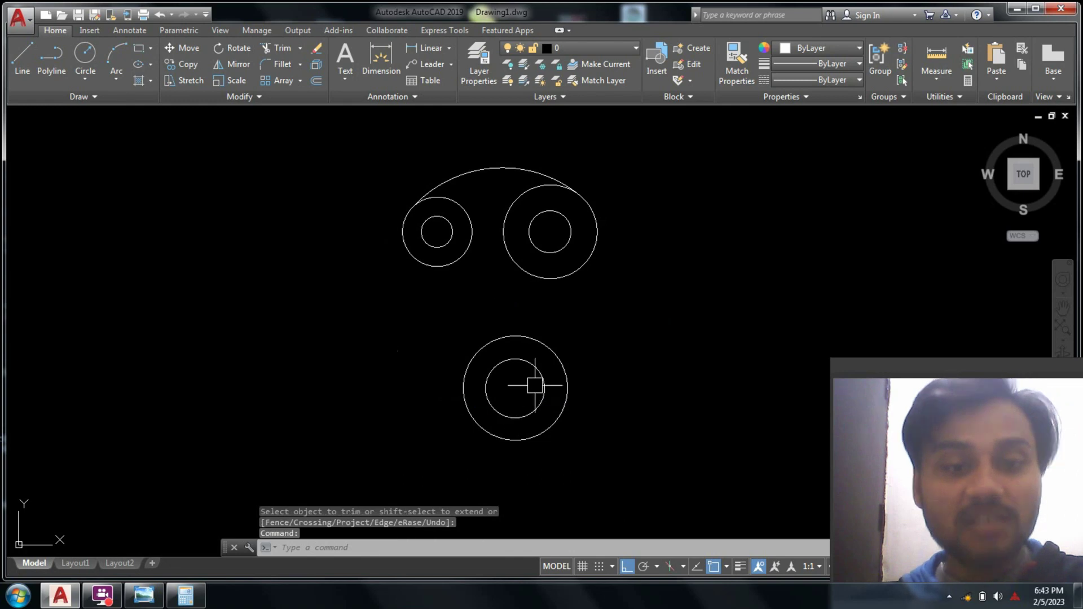
pyautogui.write('e')
pyautogui.press('Return')
pyautogui.press('Escape')
pyautogui.press('Escape')
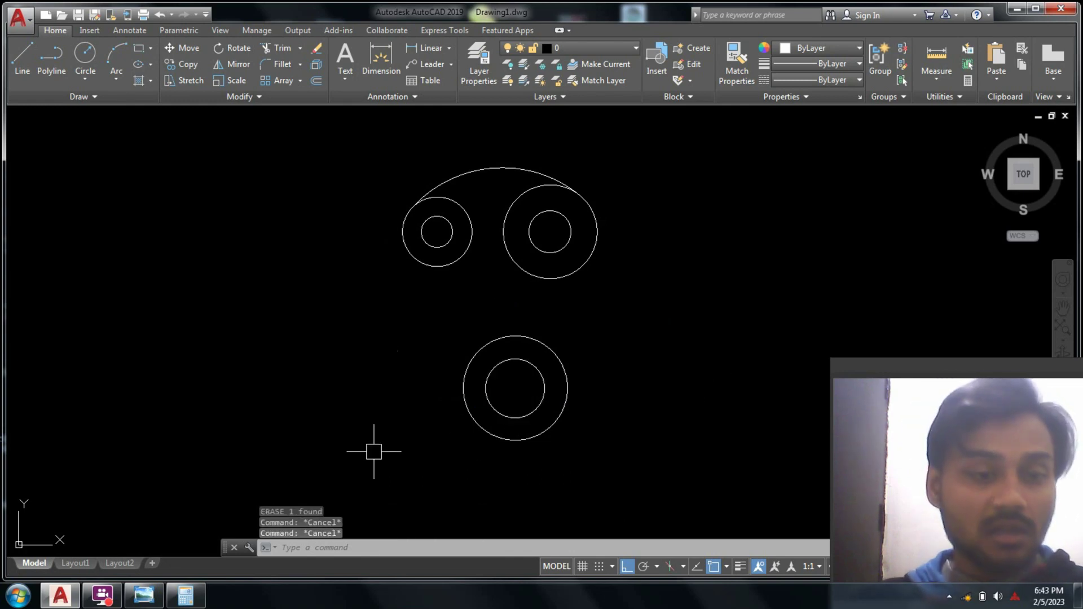
pyautogui.click(150, 598)
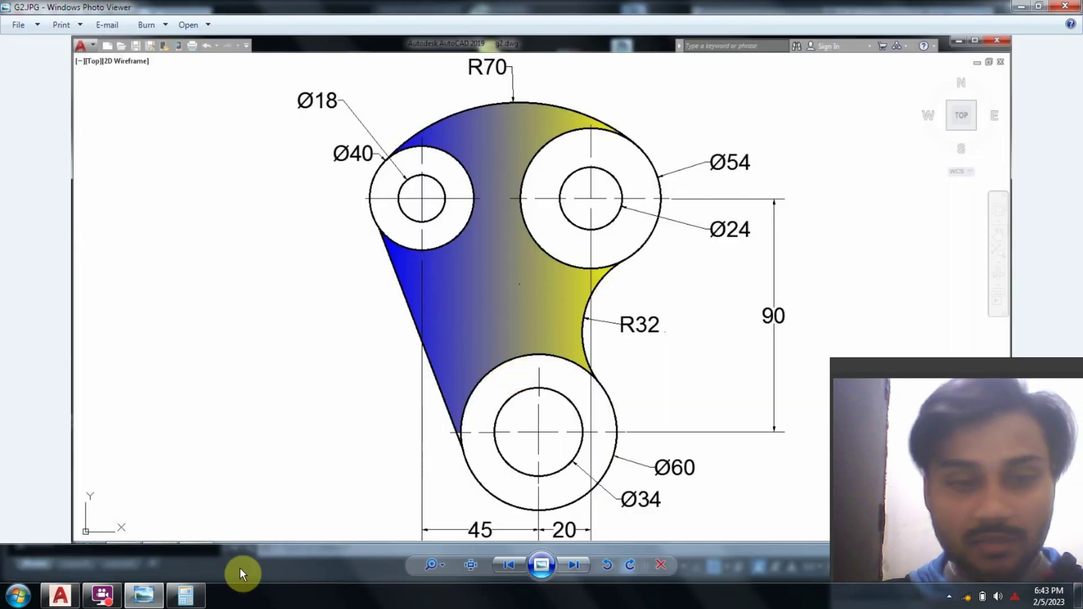
# - Draw a radius-32 circle tangent to the right upper circle and the bottom circle
pyautogui.click(144, 595)
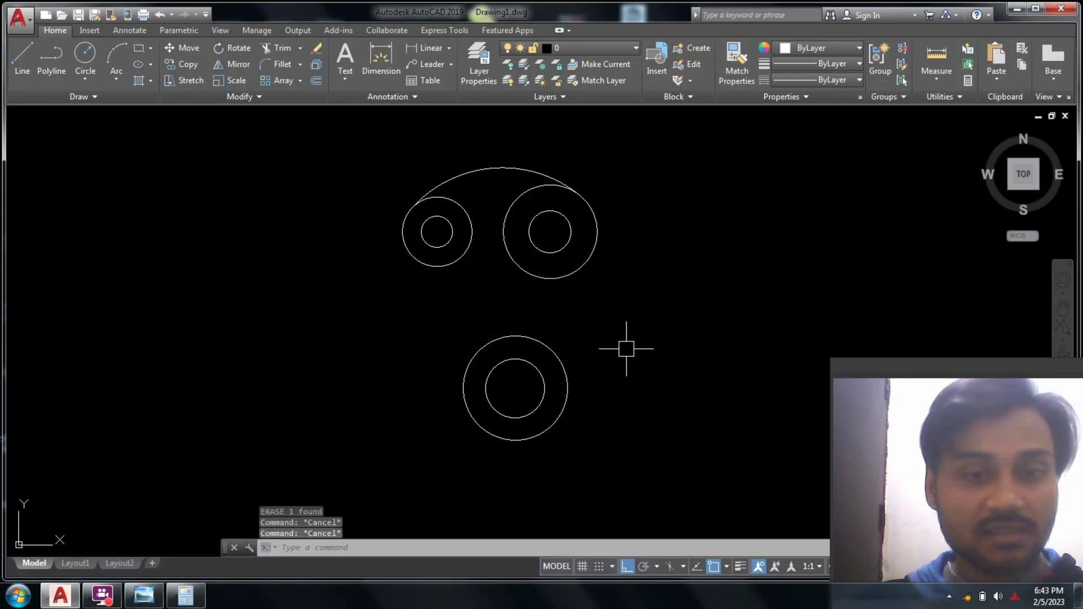
pyautogui.press('Return')
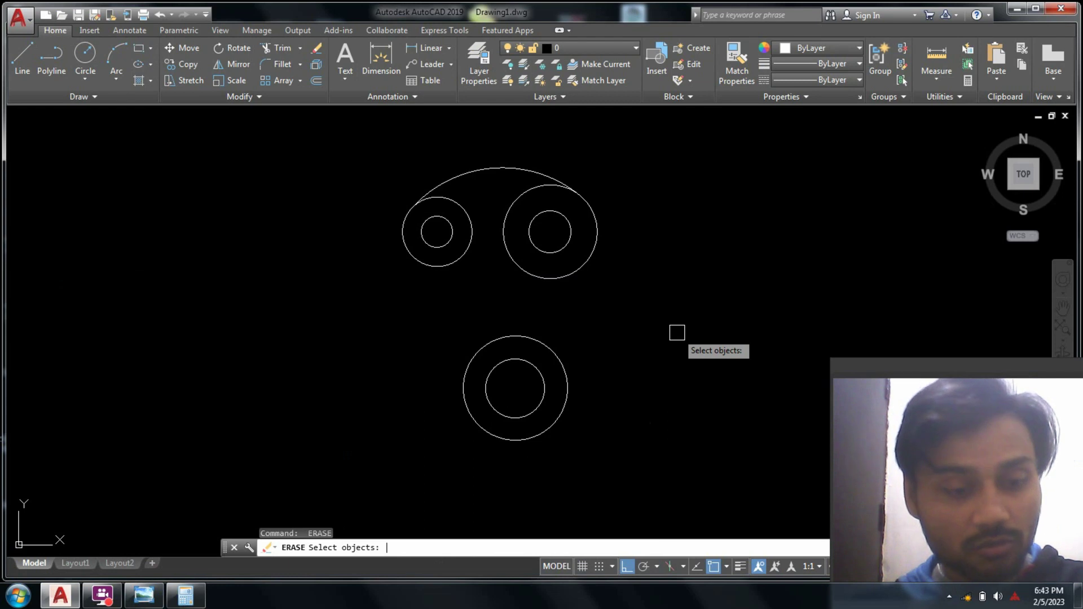
pyautogui.press('Escape')
pyautogui.write('c')
pyautogui.press('Return')
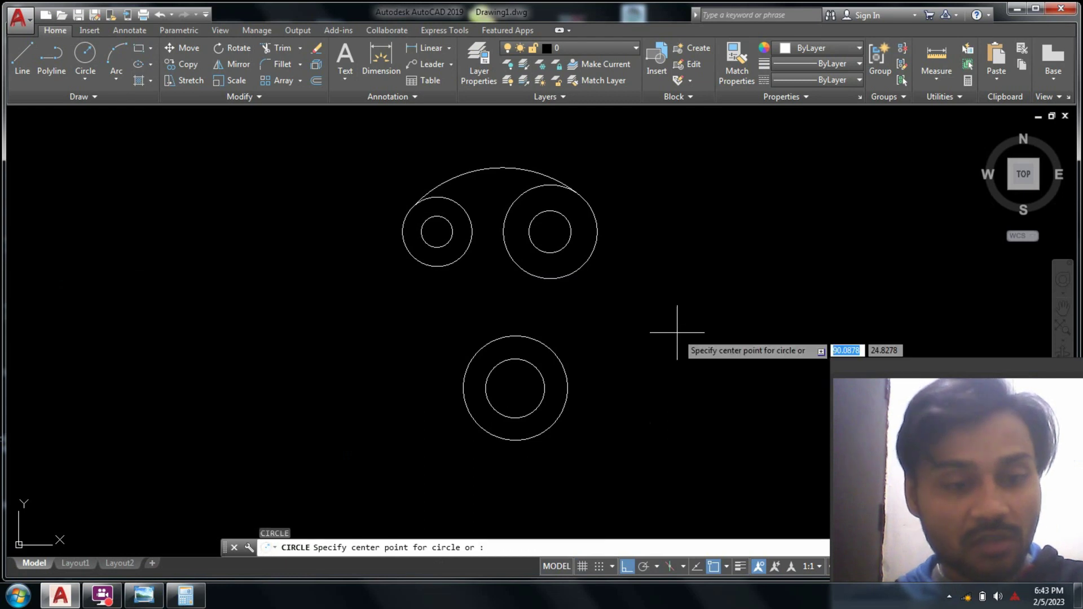
pyautogui.write('ttr')
pyautogui.press('Return')
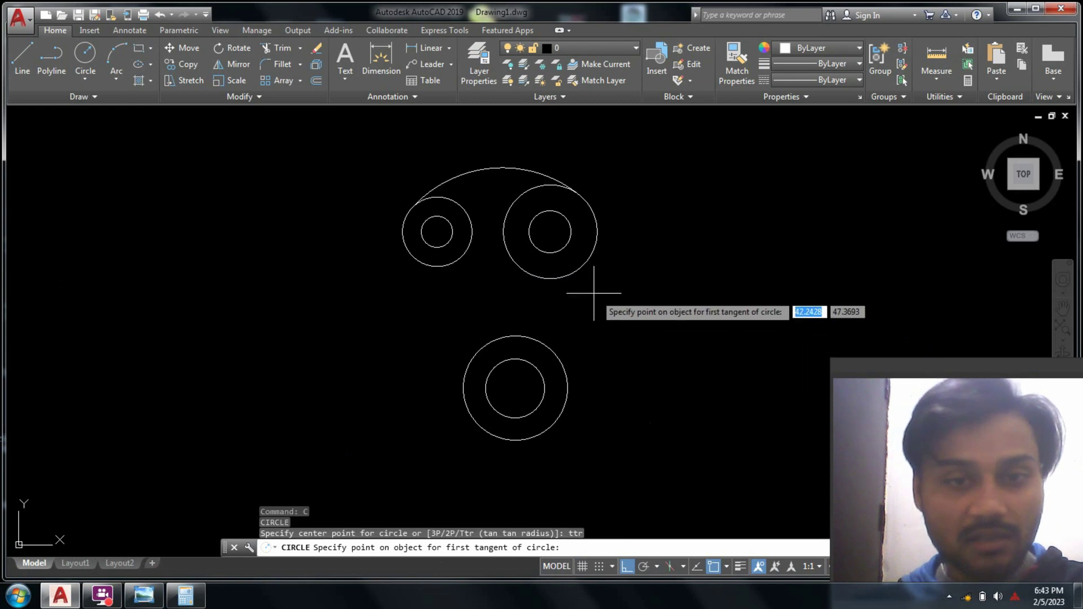
pyautogui.click(584, 269)
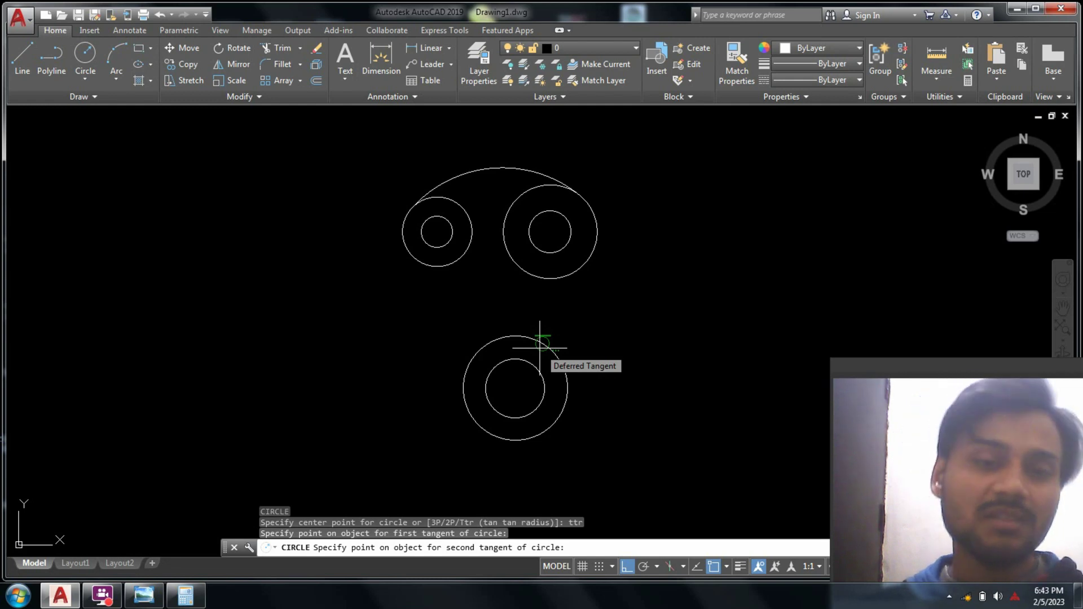
pyautogui.click(541, 342)
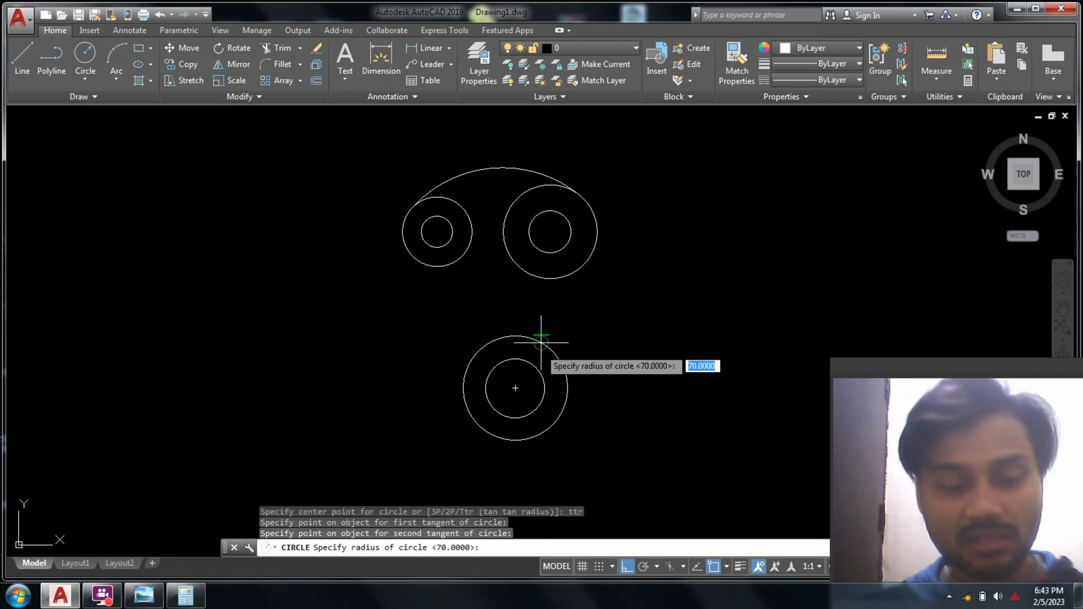
pyautogui.write('32')
pyautogui.press('Return')
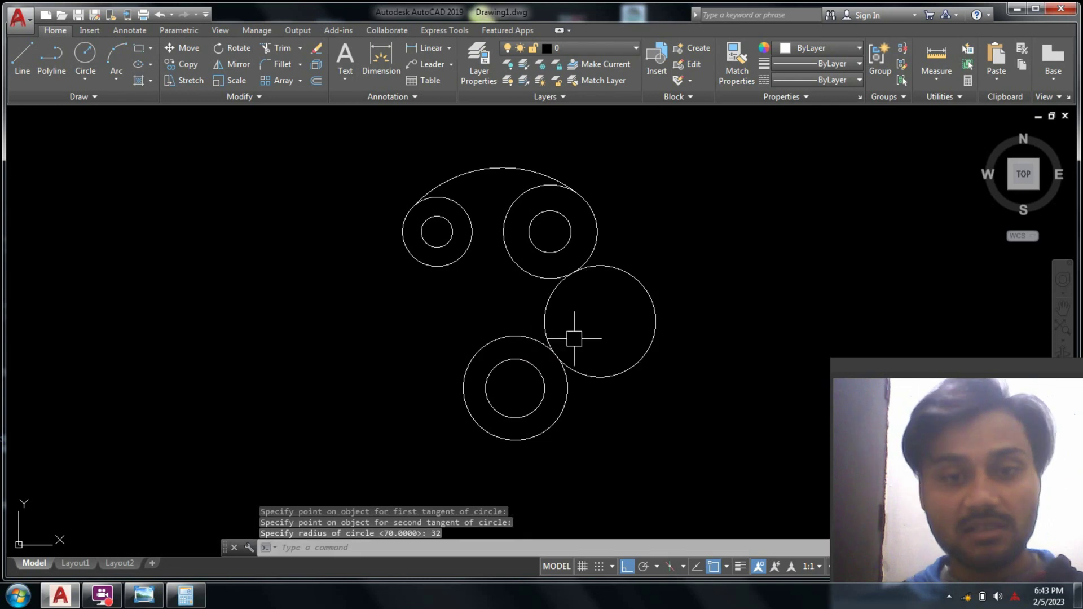
# - Trim the radius-32 circle down to the concave arc joining the two bosses
pyautogui.write('tr')
pyautogui.press('Return')
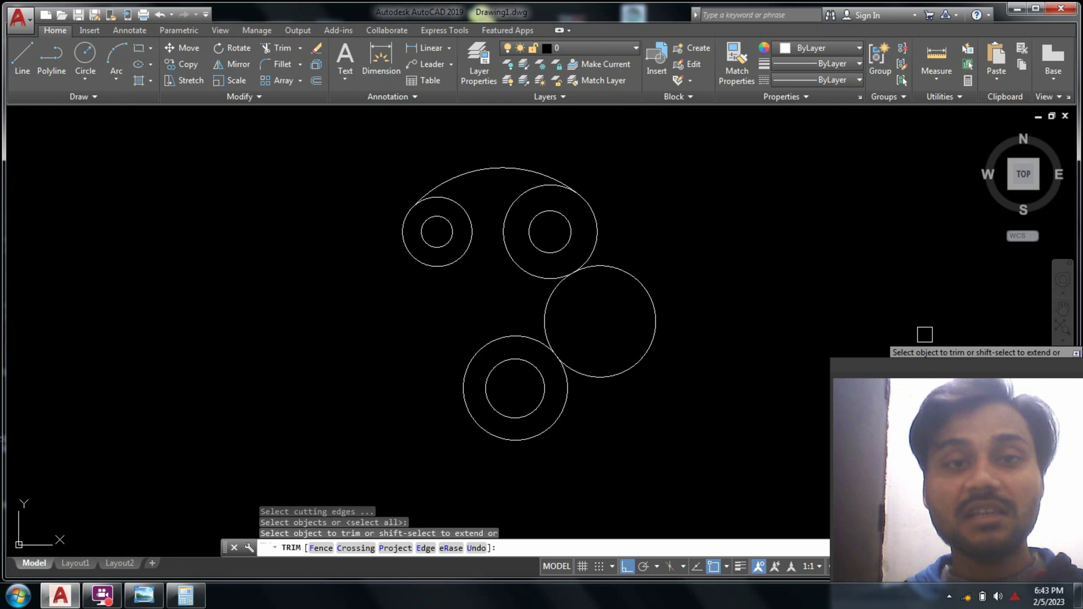
pyautogui.click(708, 307)
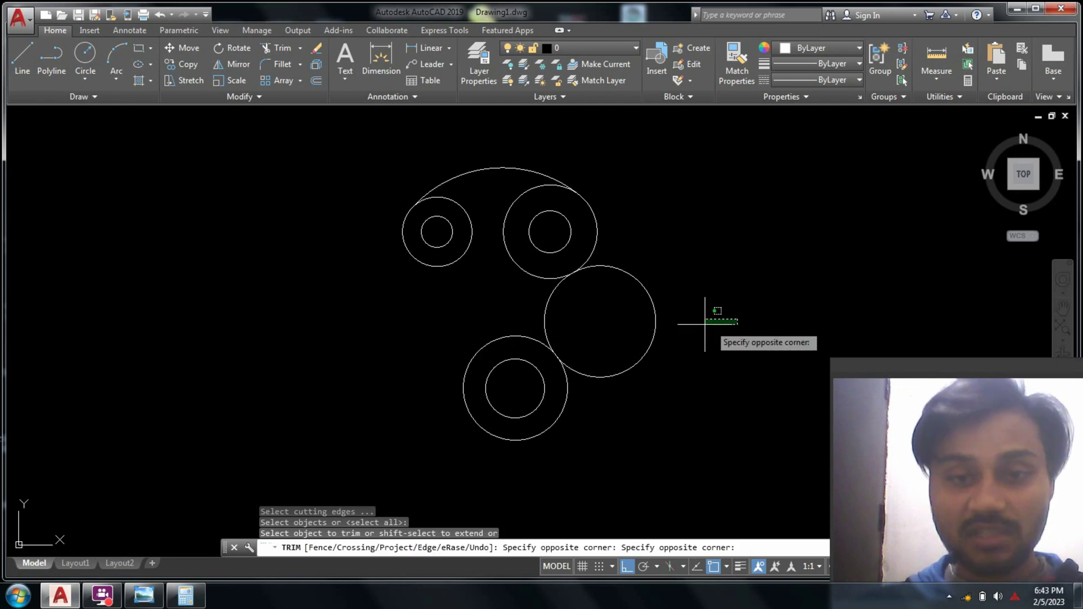
pyautogui.click(587, 319)
pyautogui.click(598, 267)
pyautogui.click(574, 367)
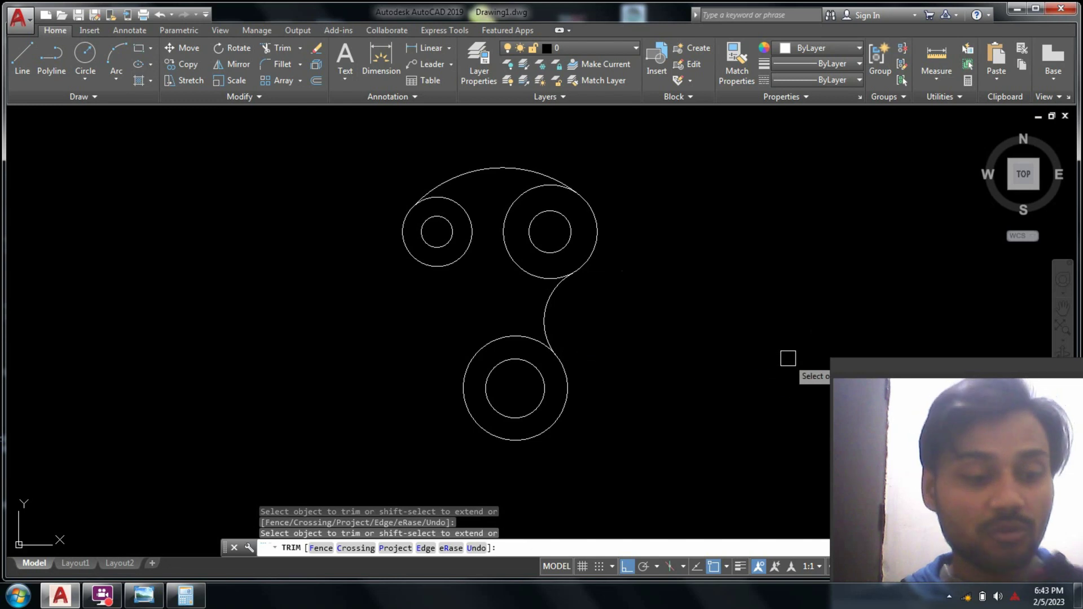
pyautogui.press('Escape')
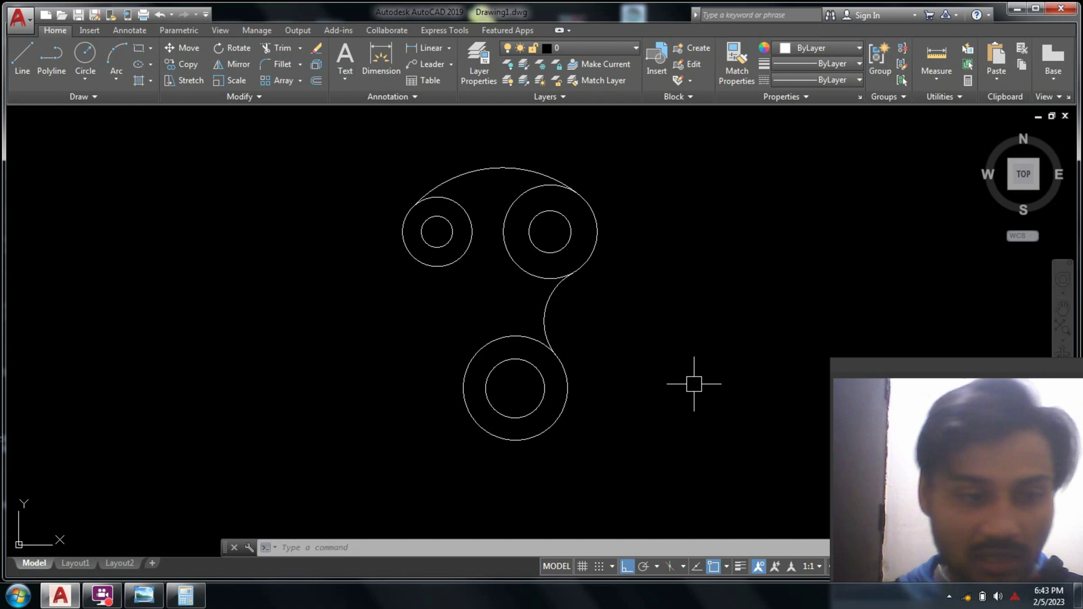
# - Draw a tangent line from the left upper circle down to the bottom circle
pyautogui.click(140, 597)
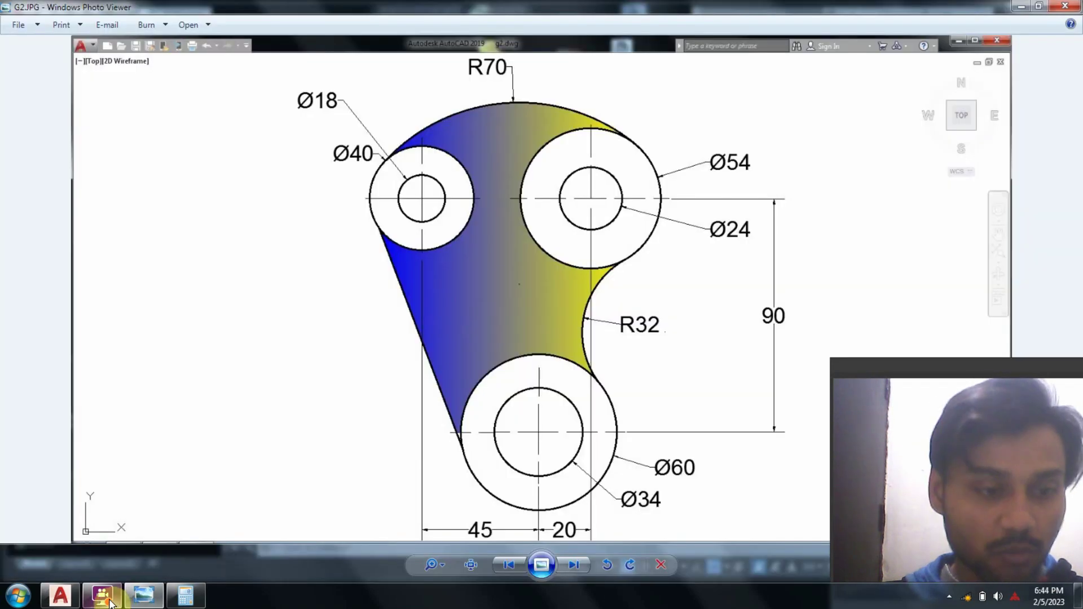
pyautogui.click(142, 600)
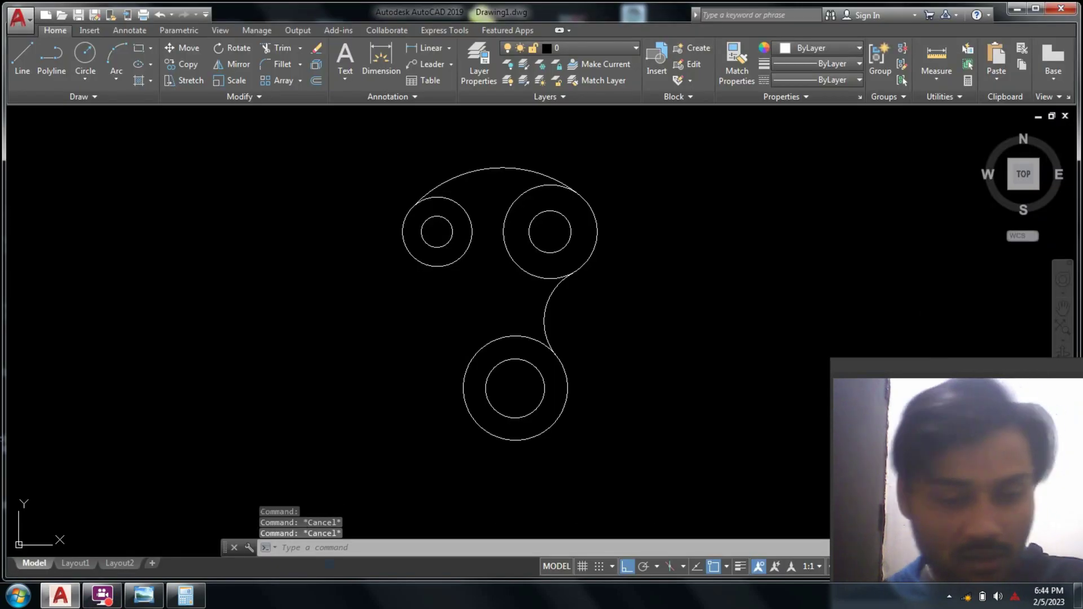
pyautogui.write('l')
pyautogui.press('Return')
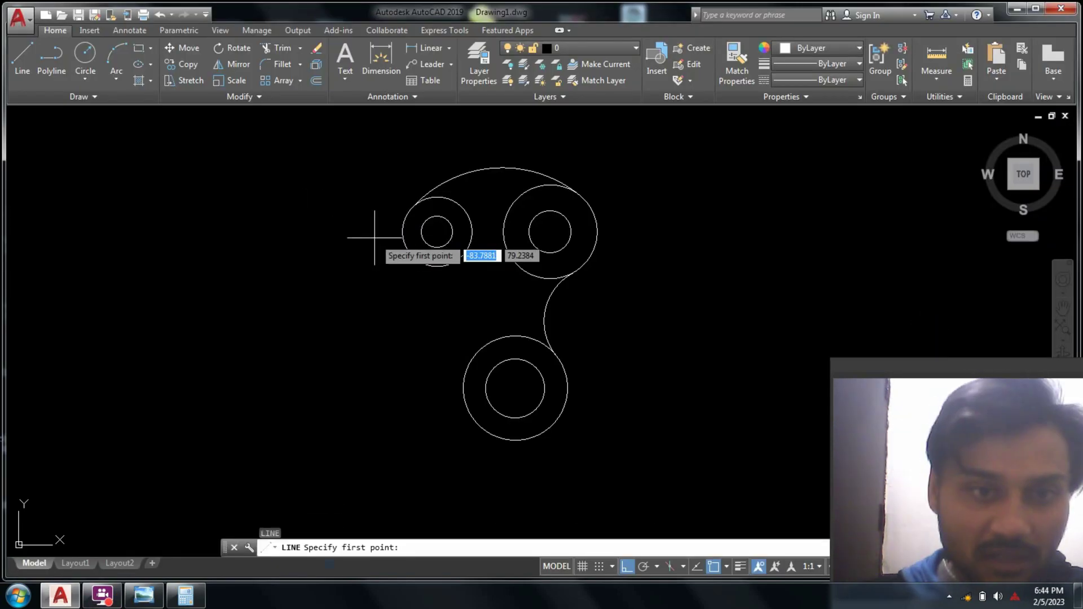
pyautogui.click(403, 243)
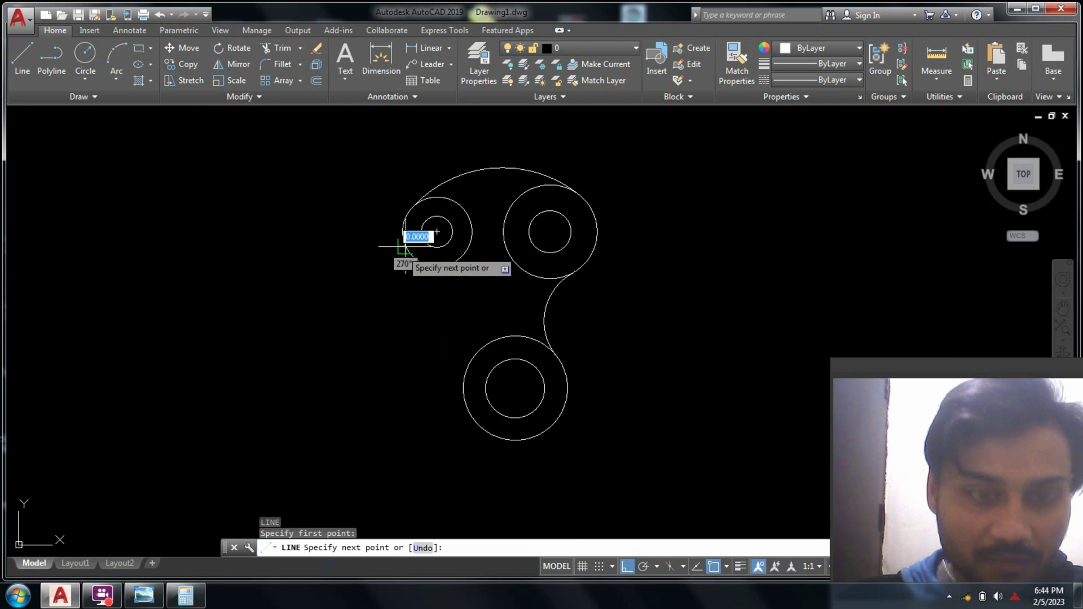
pyautogui.press('Escape')
pyautogui.press('Return')
pyautogui.click(403, 243)
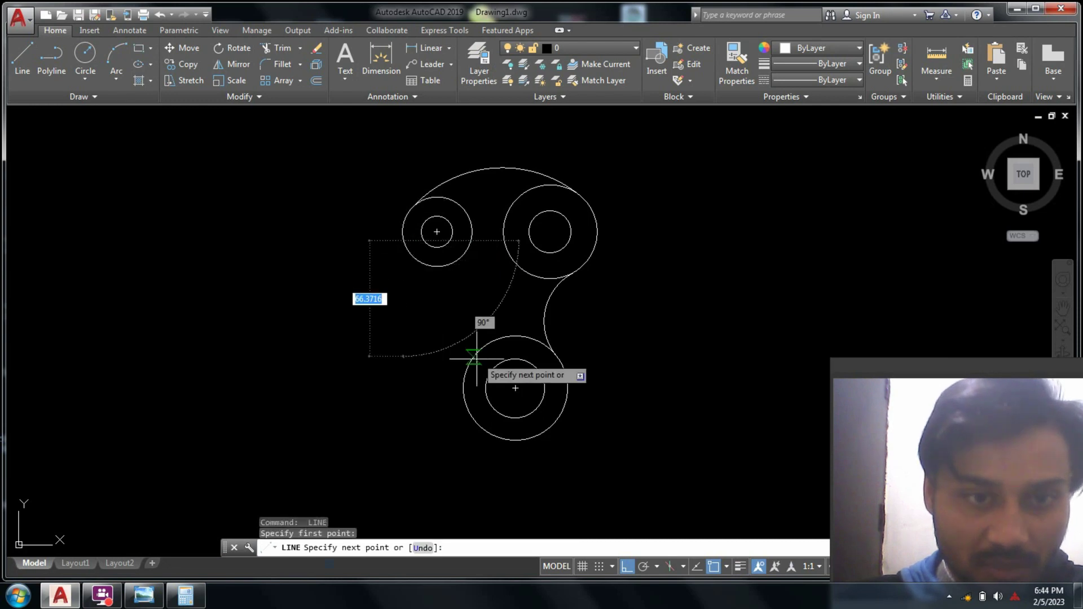
pyautogui.click(464, 400)
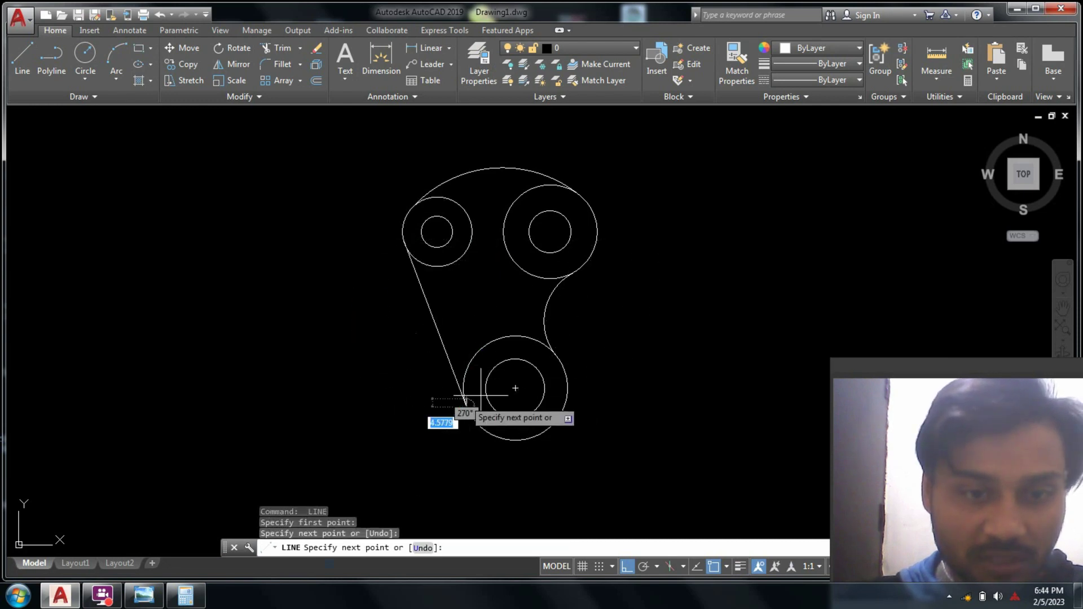
pyautogui.press('Return')
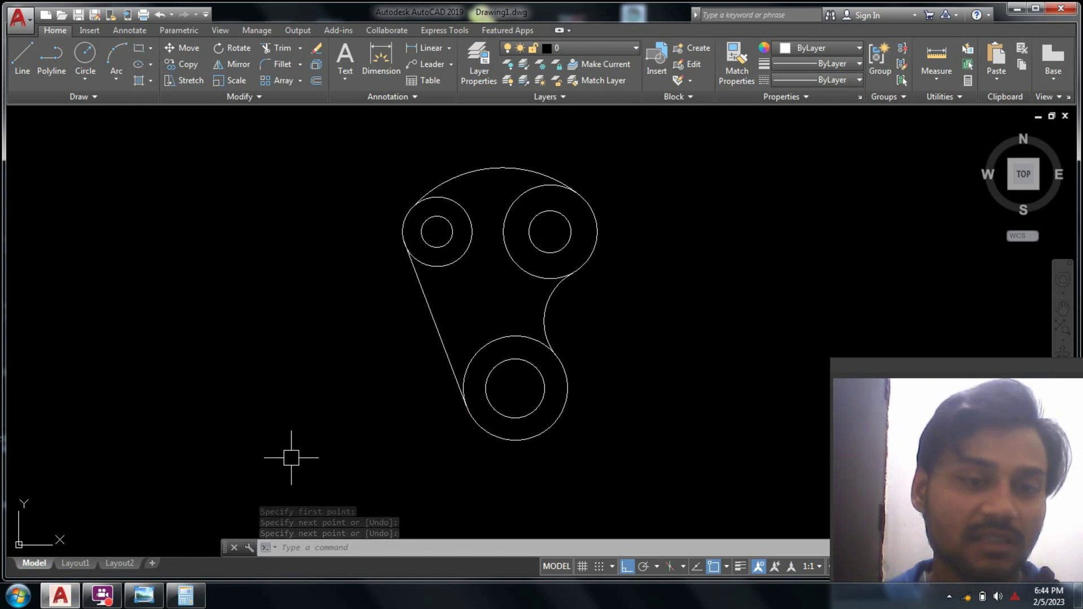
# - Compare the outline with the reference image, then hide it and return to the drawing
pyautogui.hotkey('alt', 'Tab')
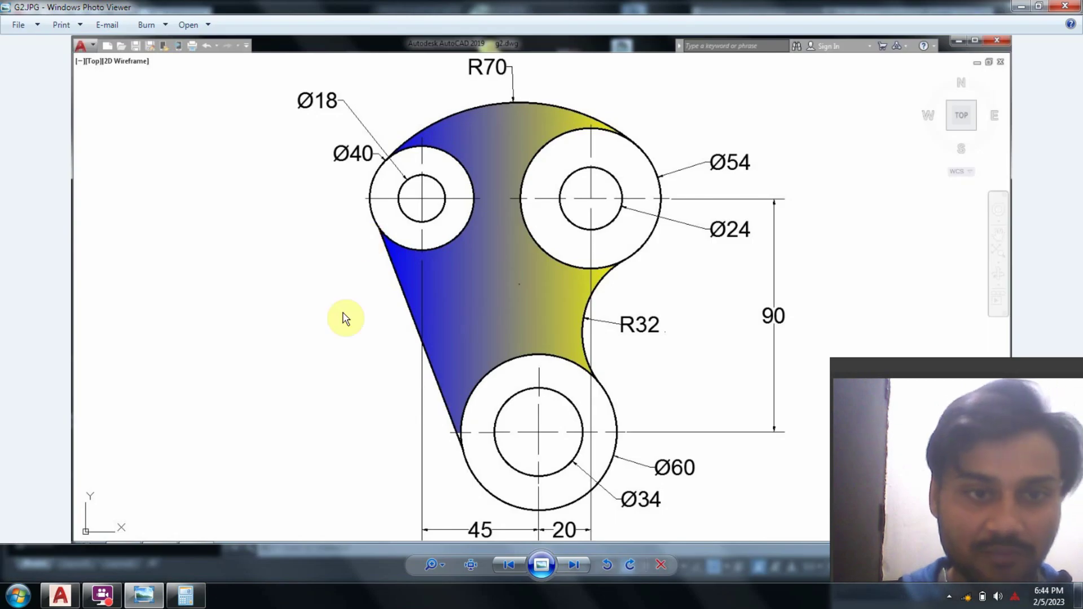
pyautogui.hotkey('alt', 'Tab')
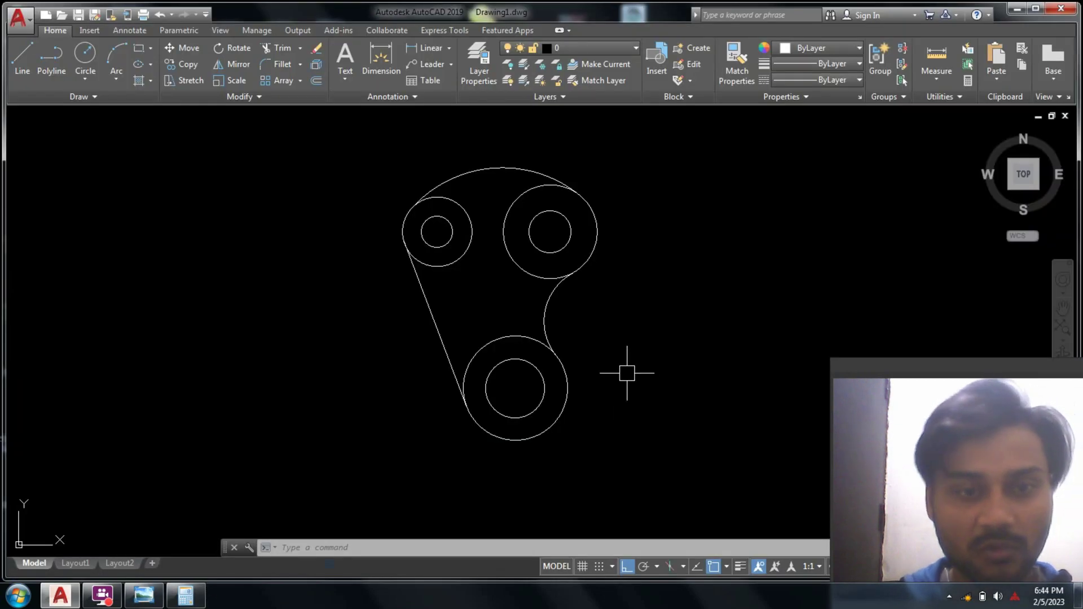
pyautogui.press('Escape')
pyautogui.press('Escape')
pyautogui.press('Escape')
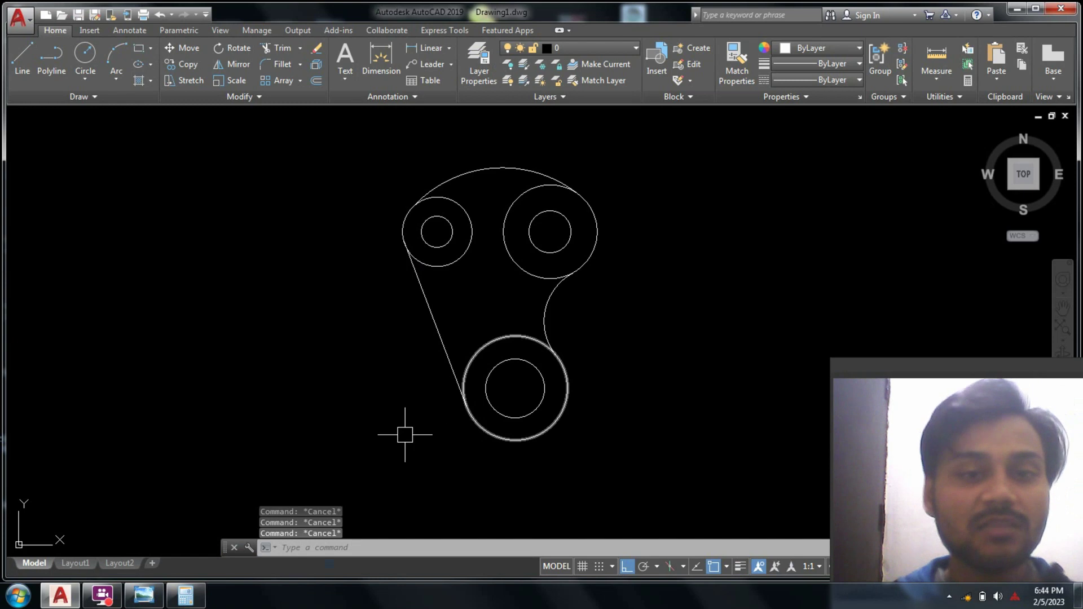
pyautogui.click(144, 596)
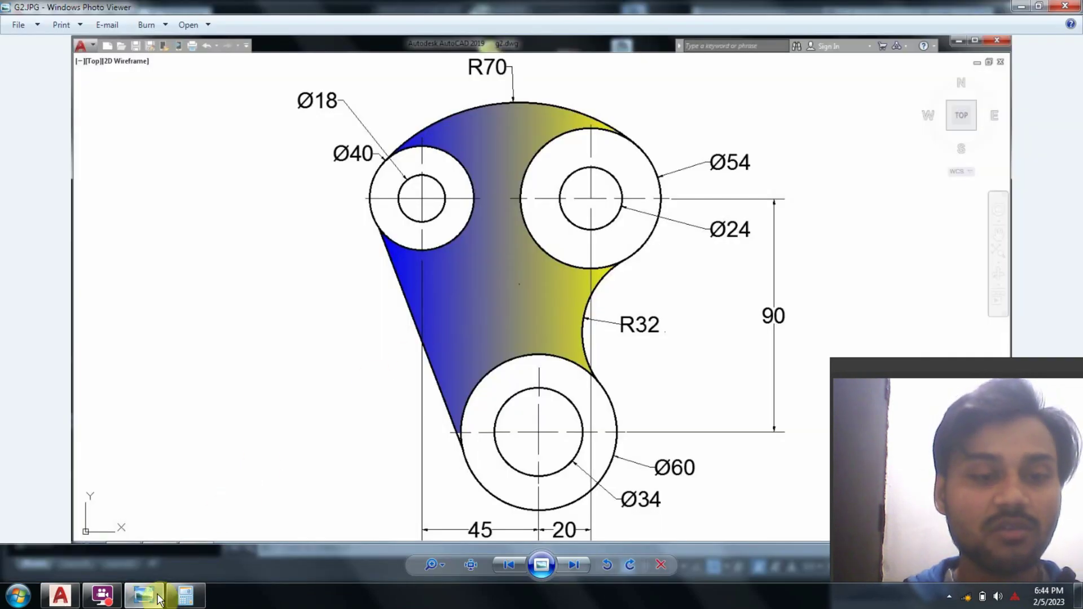
pyautogui.click(153, 596)
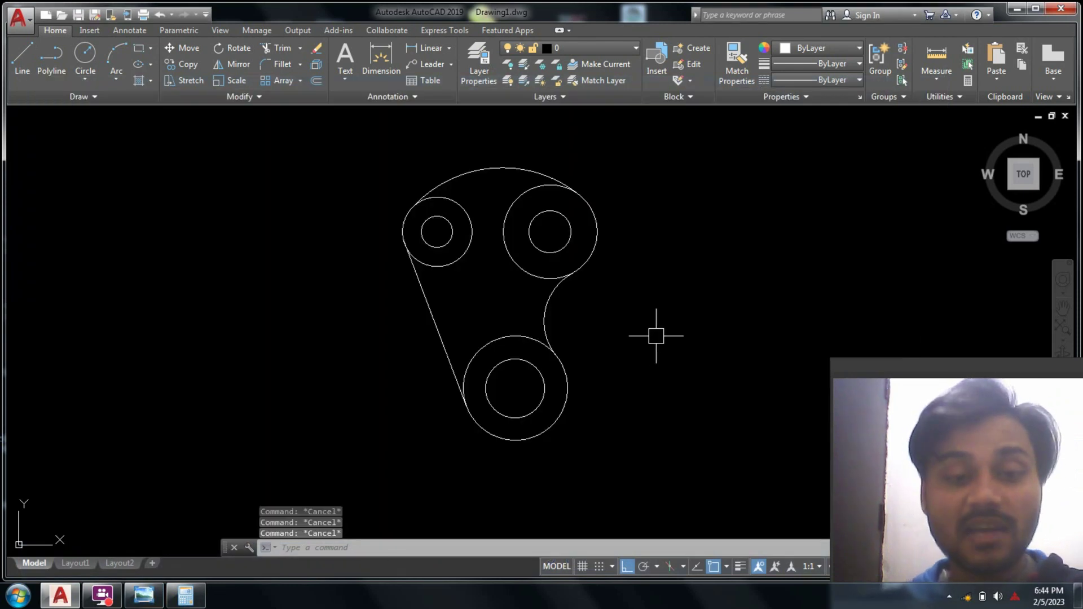
pyautogui.click(656, 337)
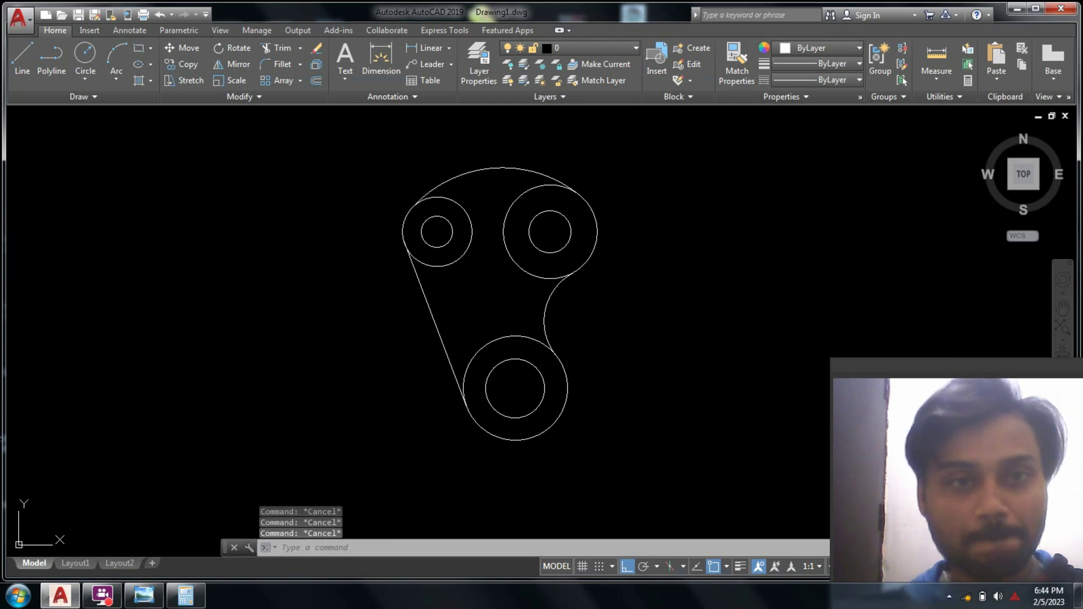
# - Hatch the lever profile with a GR_LINEAR blue-to-yellow gradient, leaving the holes unfilled
pyautogui.write('h')
pyautogui.press('Return')
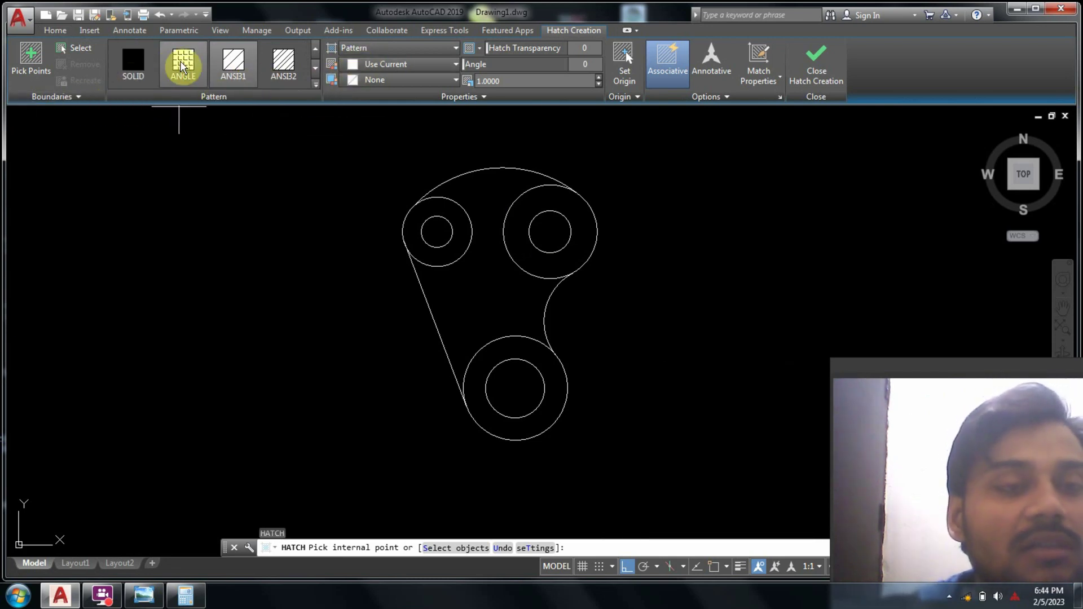
pyautogui.click(400, 58)
pyautogui.click(347, 79)
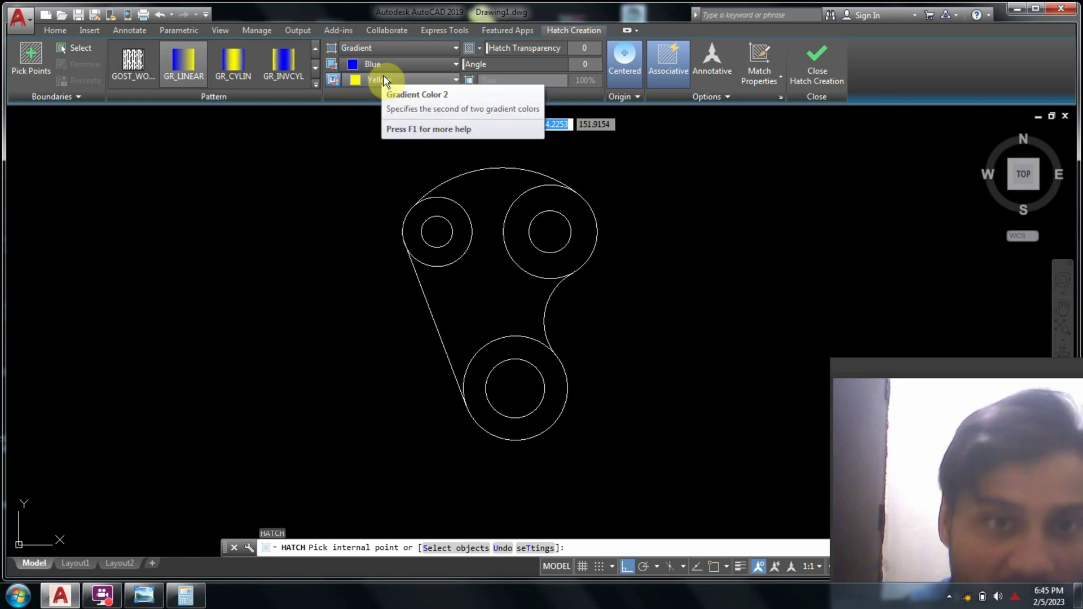
pyautogui.click(384, 79)
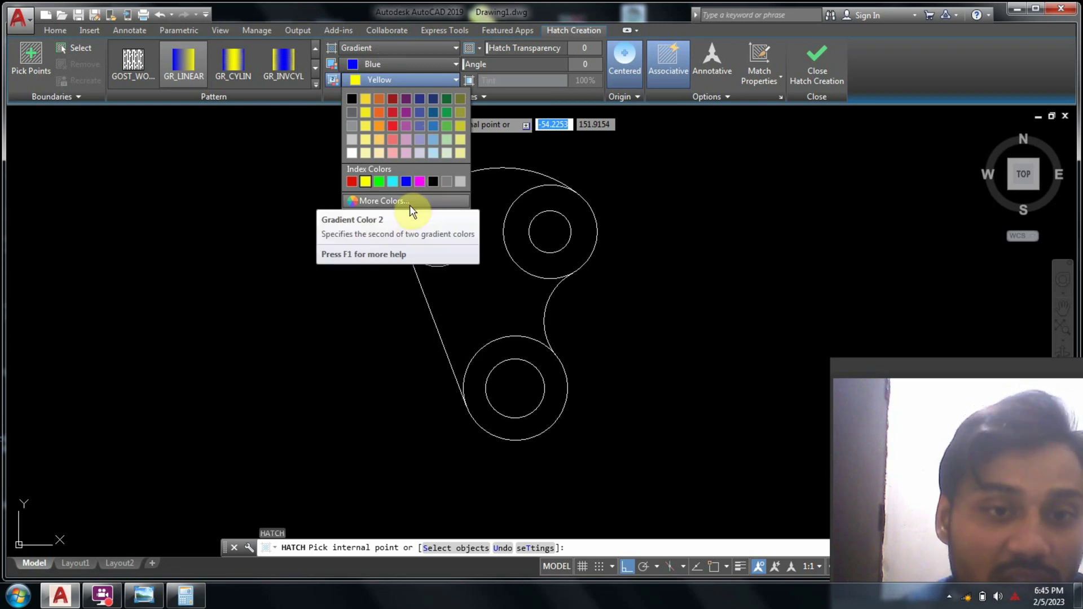
pyautogui.click(366, 181)
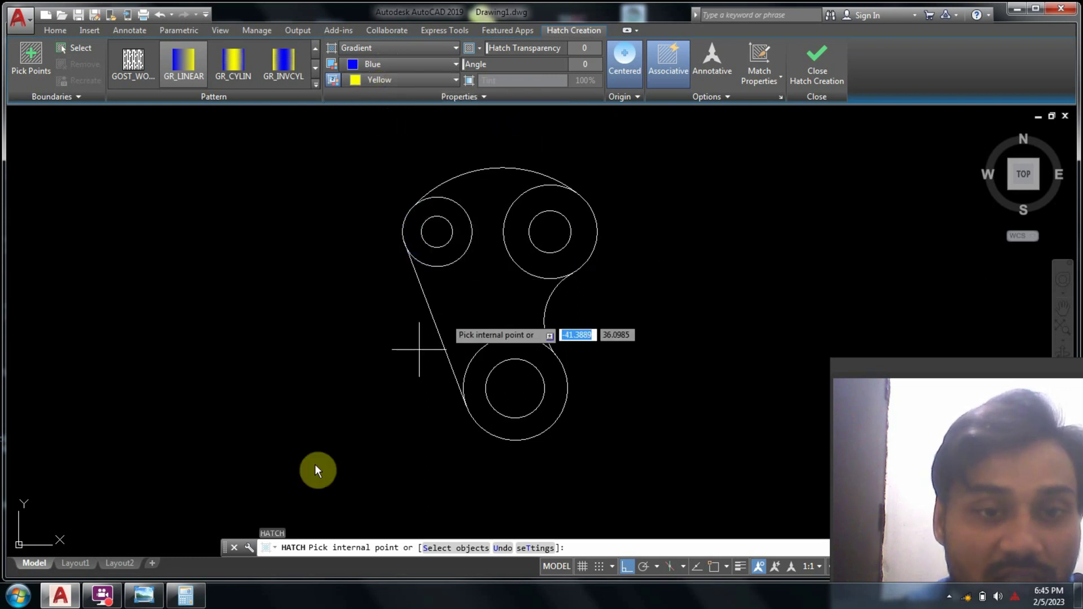
pyautogui.click(145, 595)
pyautogui.click(152, 595)
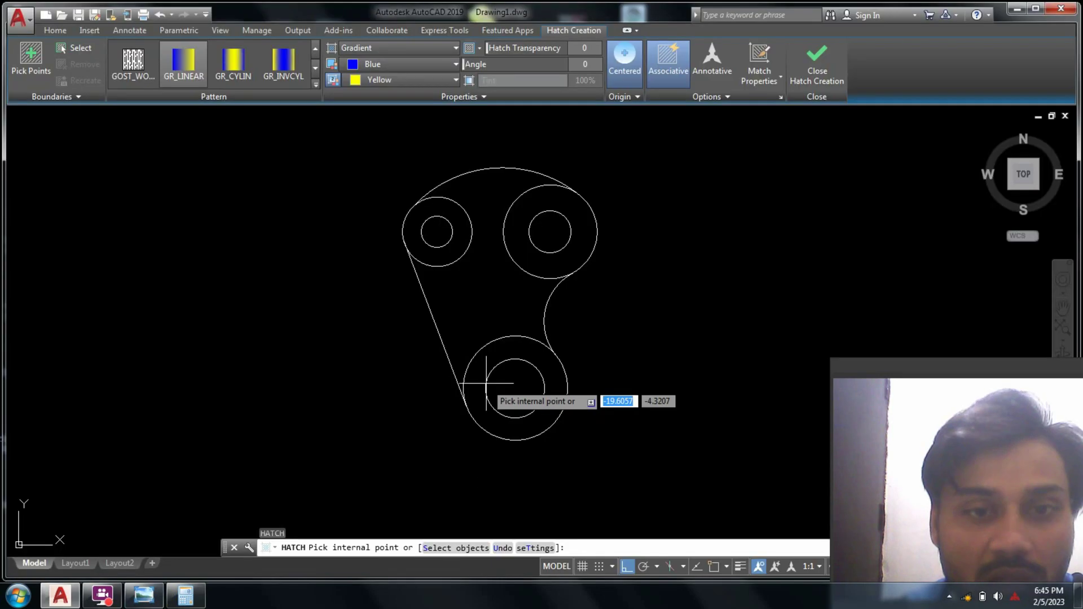
pyautogui.click(486, 277)
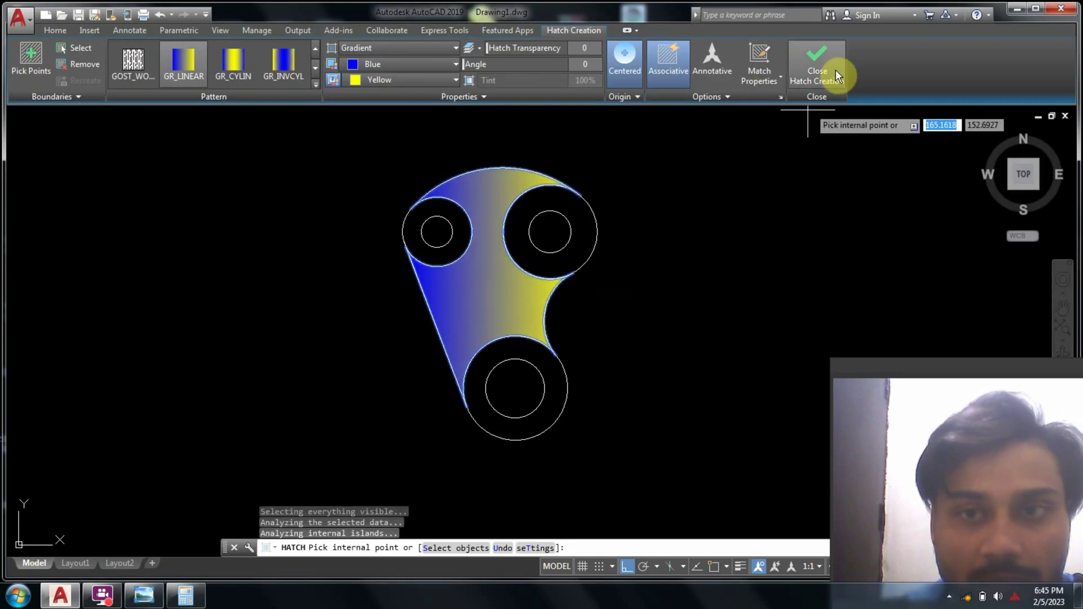
pyautogui.click(826, 81)
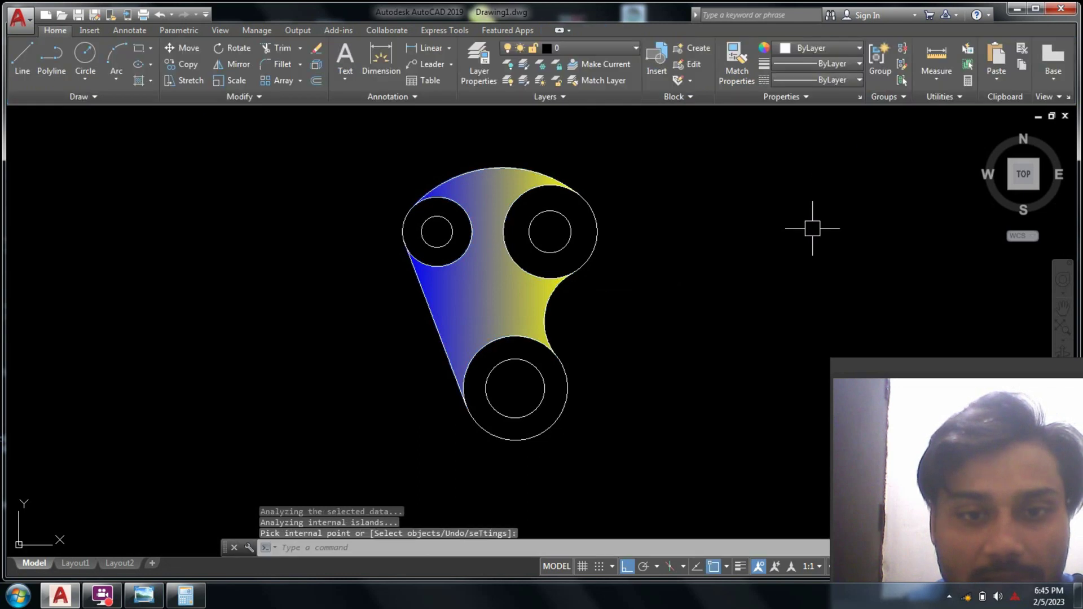
pyautogui.press('Escape')
pyautogui.press('Escape')
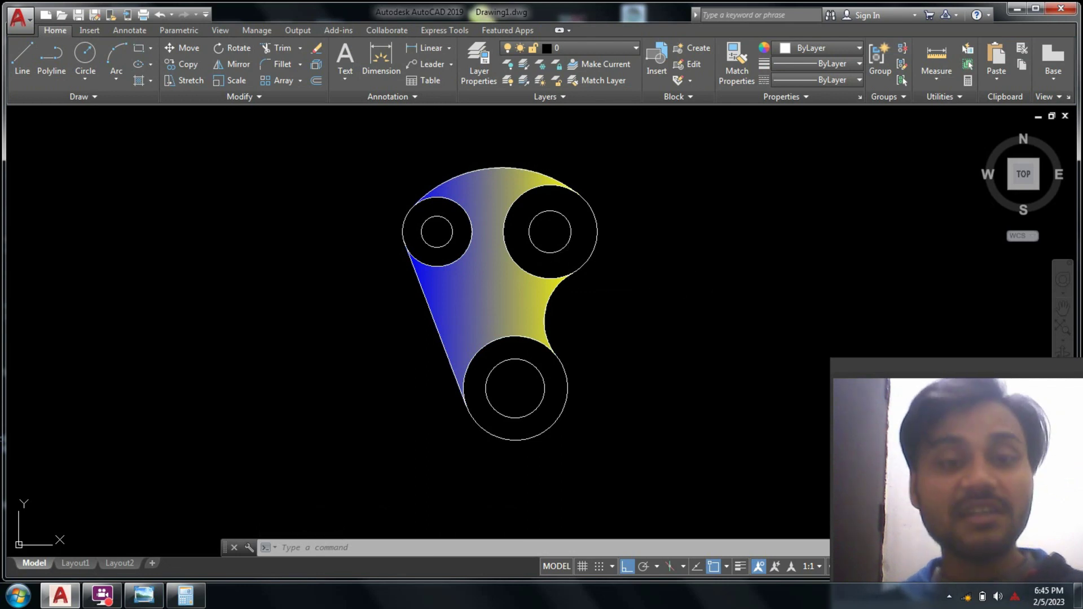
# - Edit the Standard dimension style and set its center mark size to 6
pyautogui.write('d')
pyautogui.press('Return')
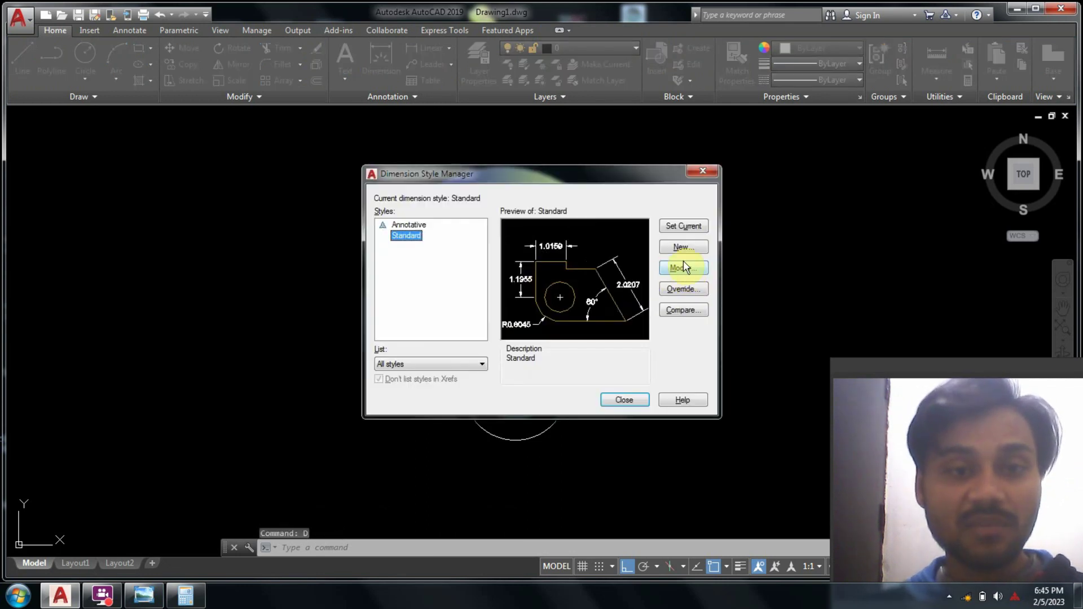
pyautogui.click(686, 268)
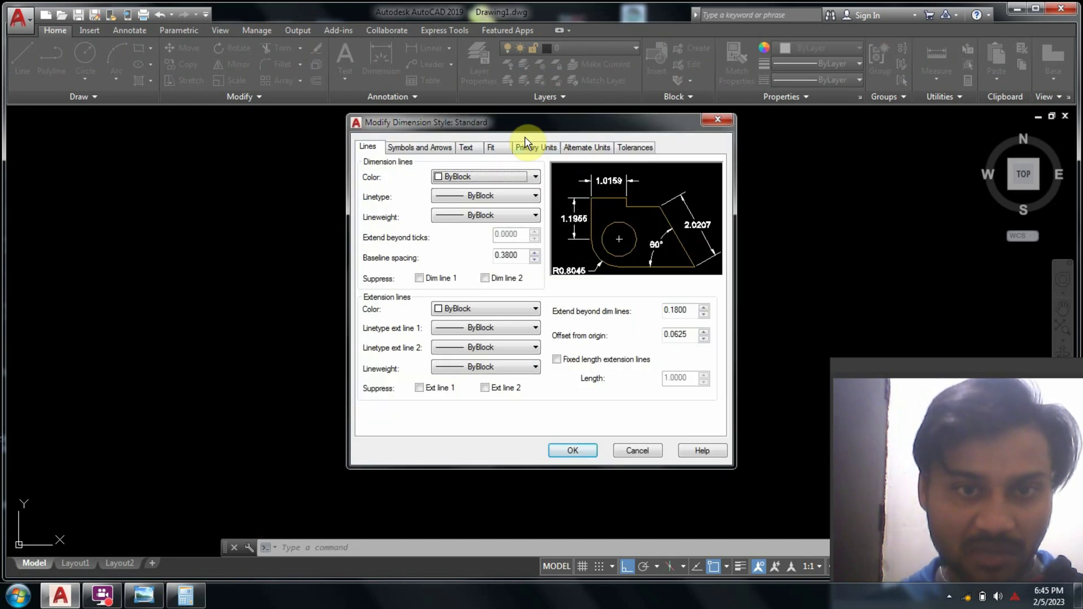
pyautogui.click(529, 149)
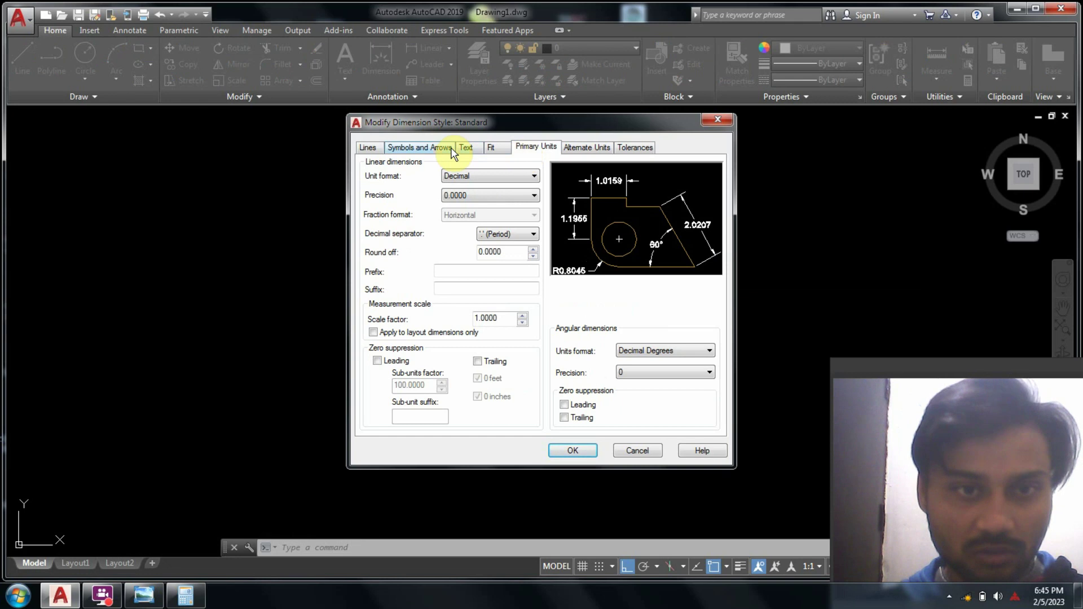
pyautogui.click(368, 147)
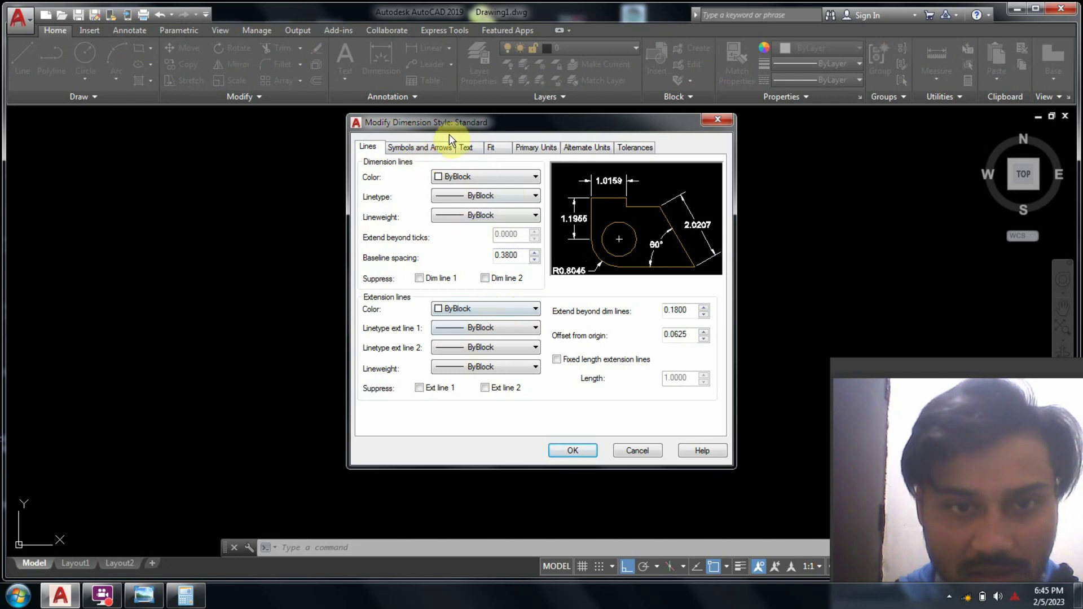
pyautogui.click(434, 144)
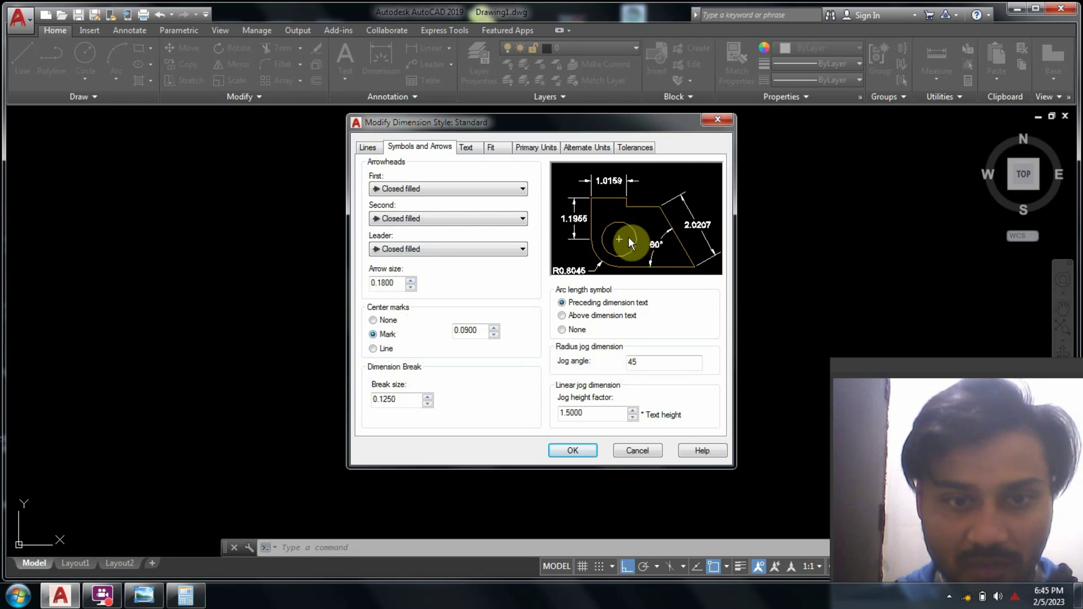
pyautogui.doubleClick(469, 332)
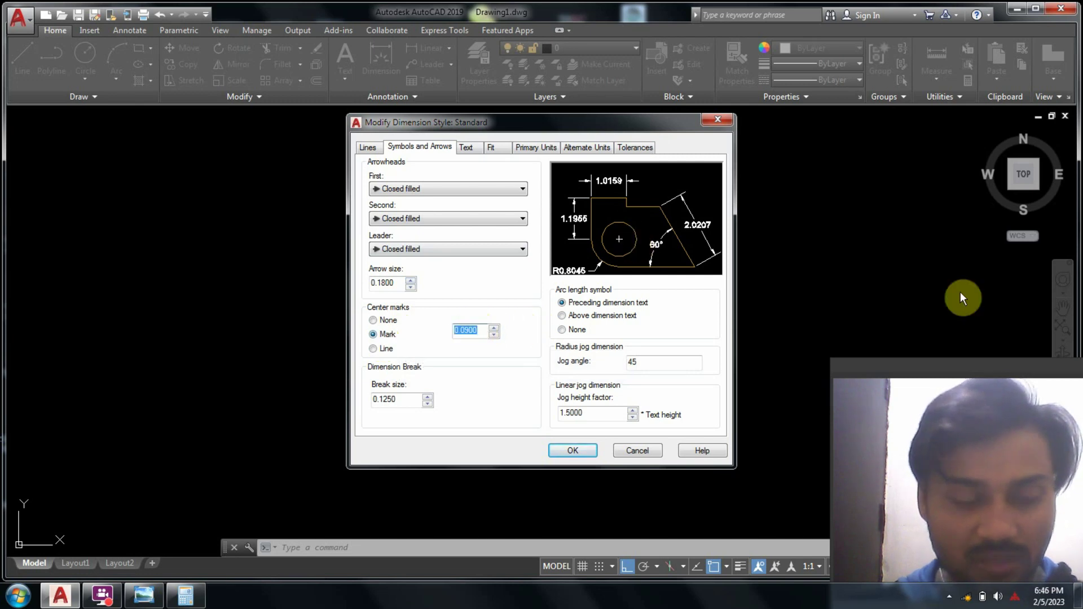
pyautogui.write('6')
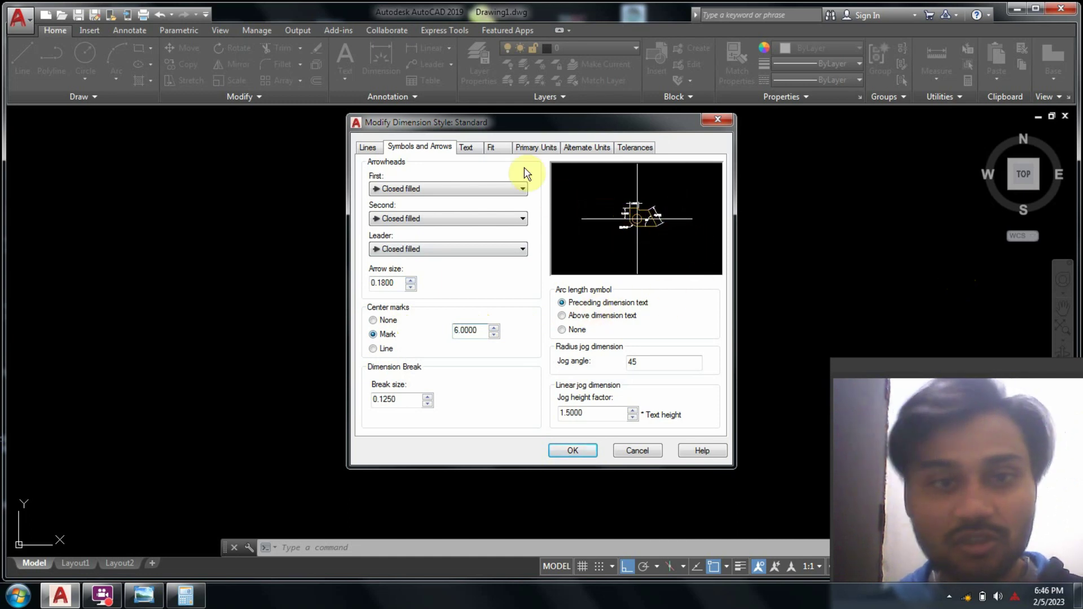
# - Set text height 8 and arrow size 4, and select the extension line overshoot value
pyautogui.click(467, 149)
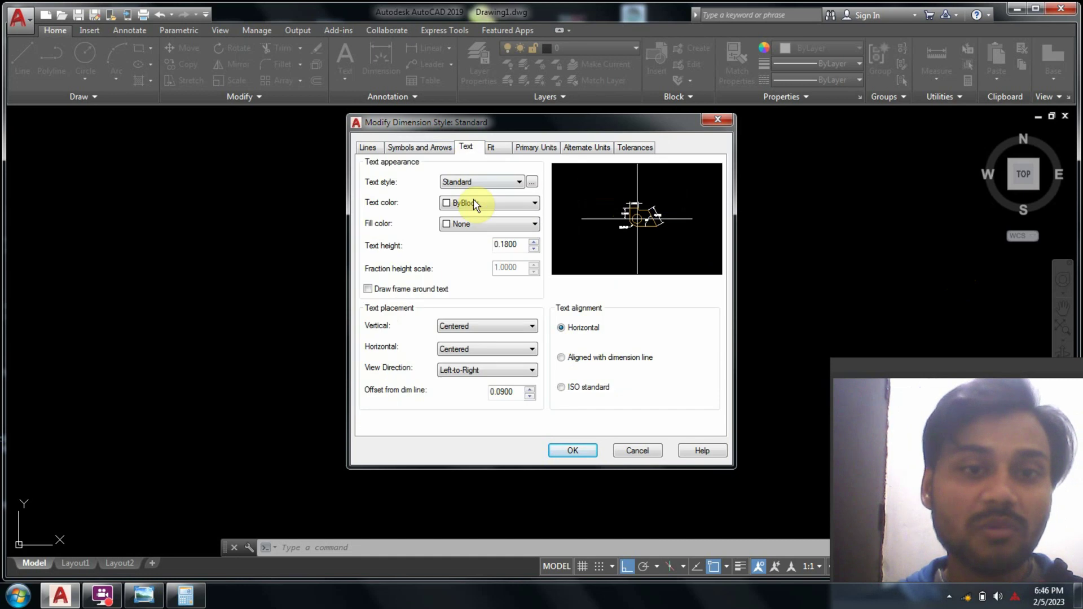
pyautogui.doubleClick(517, 244)
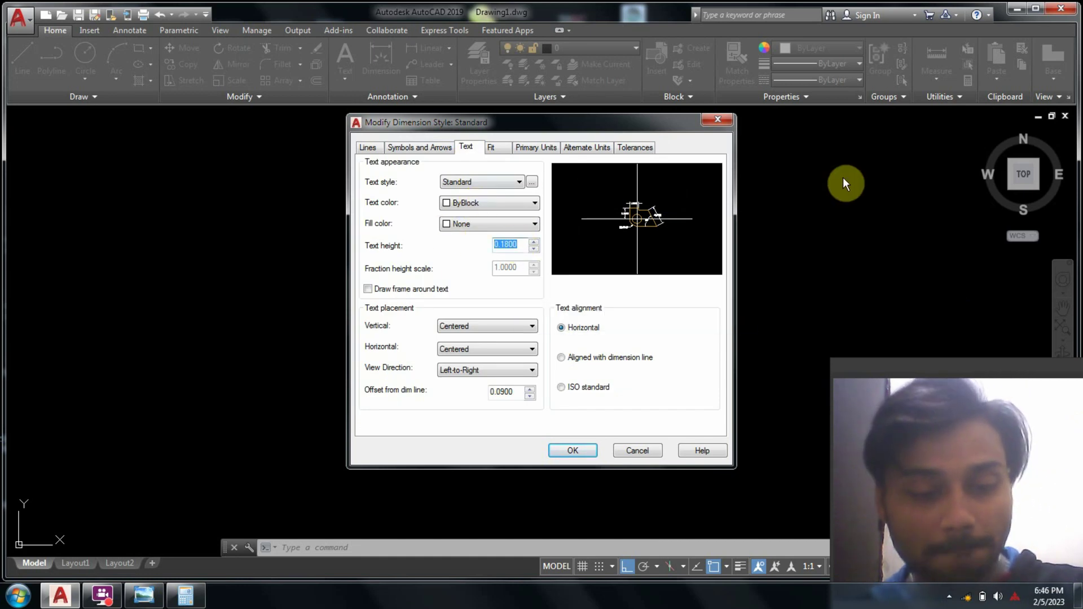
pyautogui.write('8')
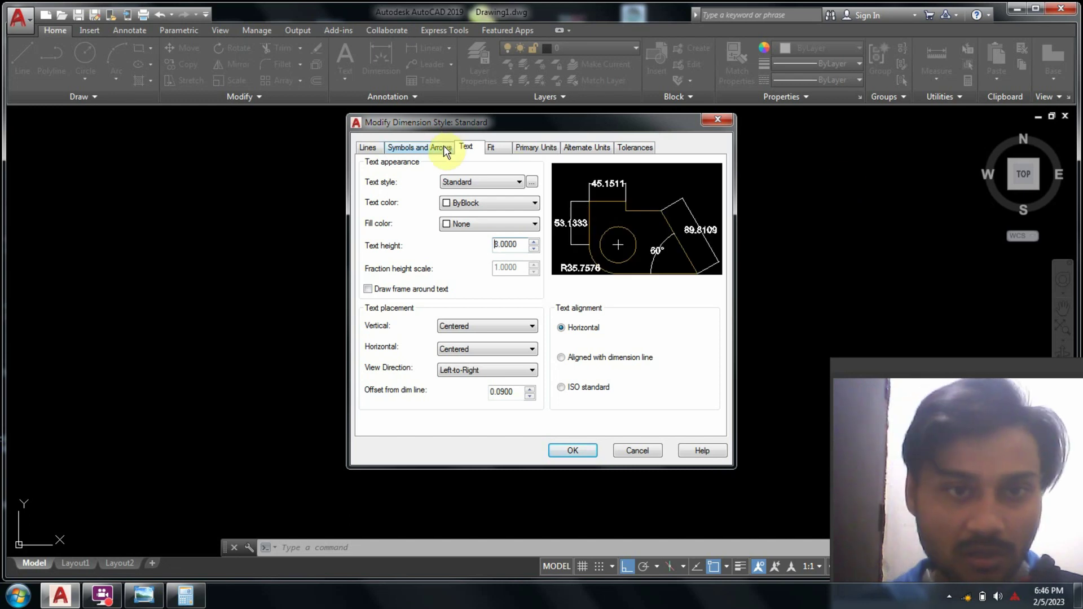
pyautogui.click(445, 153)
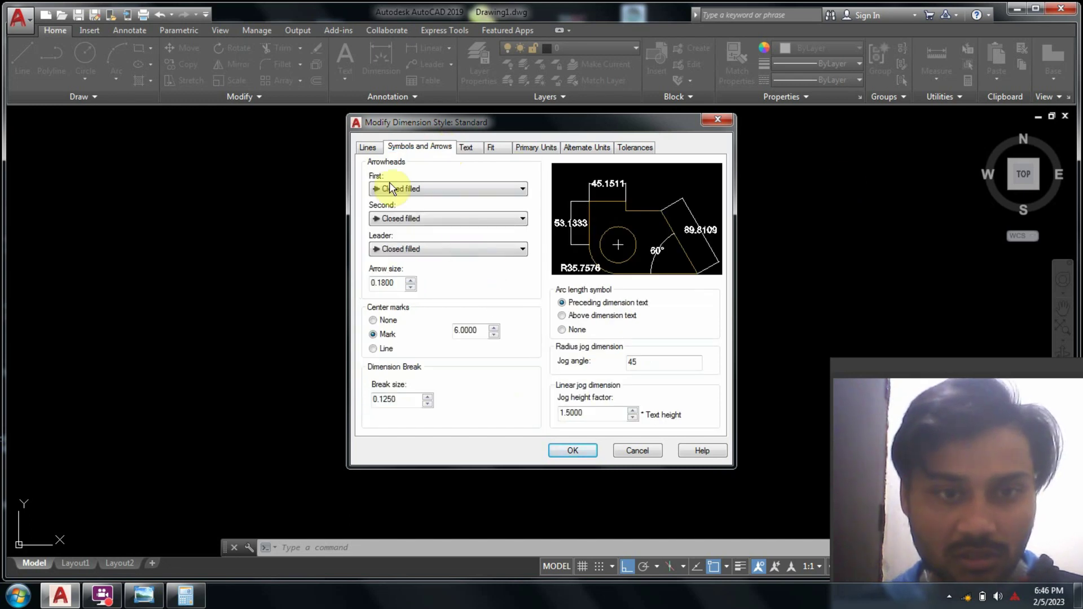
pyautogui.doubleClick(395, 285)
pyautogui.write('4')
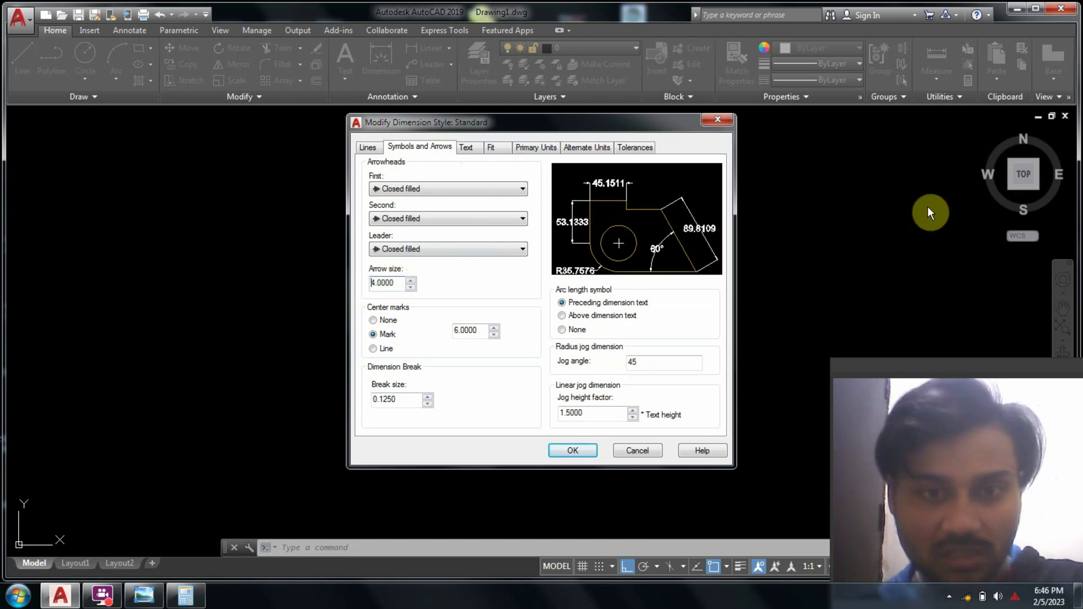
pyautogui.click(367, 149)
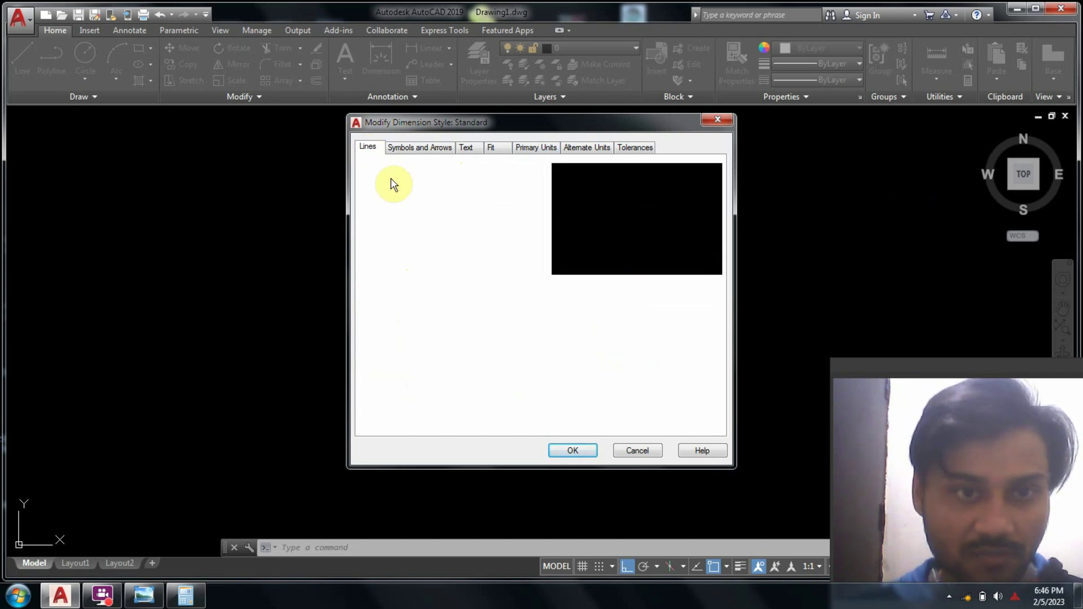
pyautogui.click(683, 335)
pyautogui.doubleClick(678, 310)
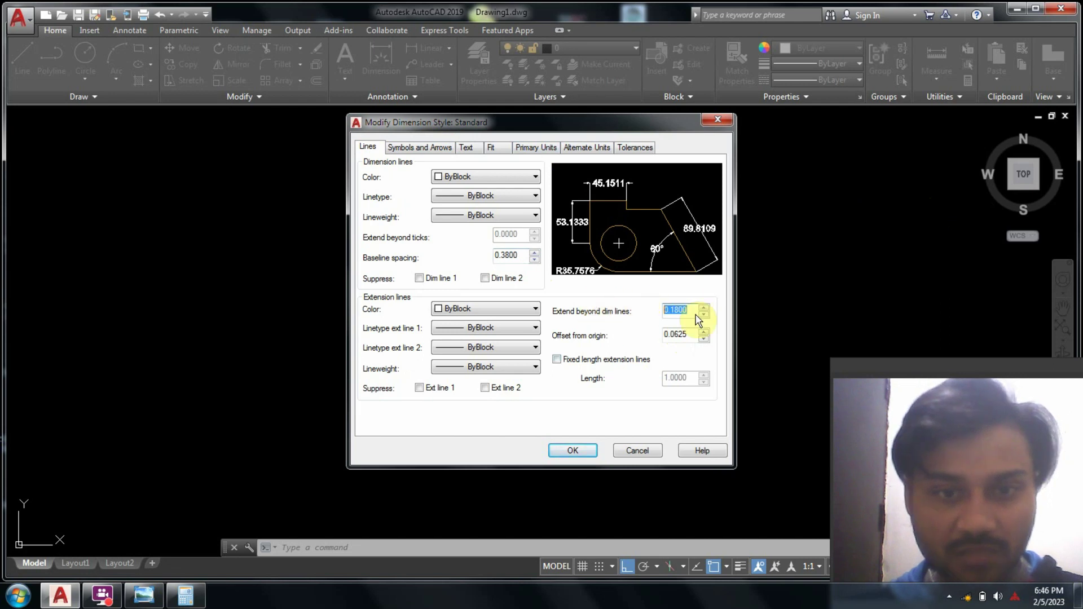
# - Set extension line overshoot and origin offset to 3, apply, and recheck the Standard style
pyautogui.write('3')
pyautogui.press('Tab')
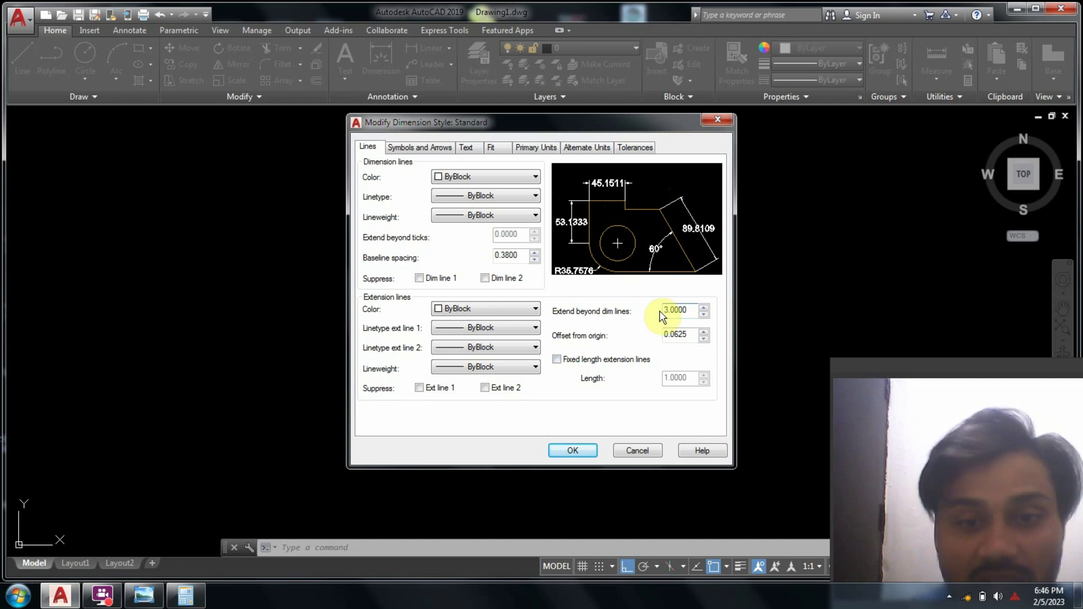
pyautogui.doubleClick(677, 334)
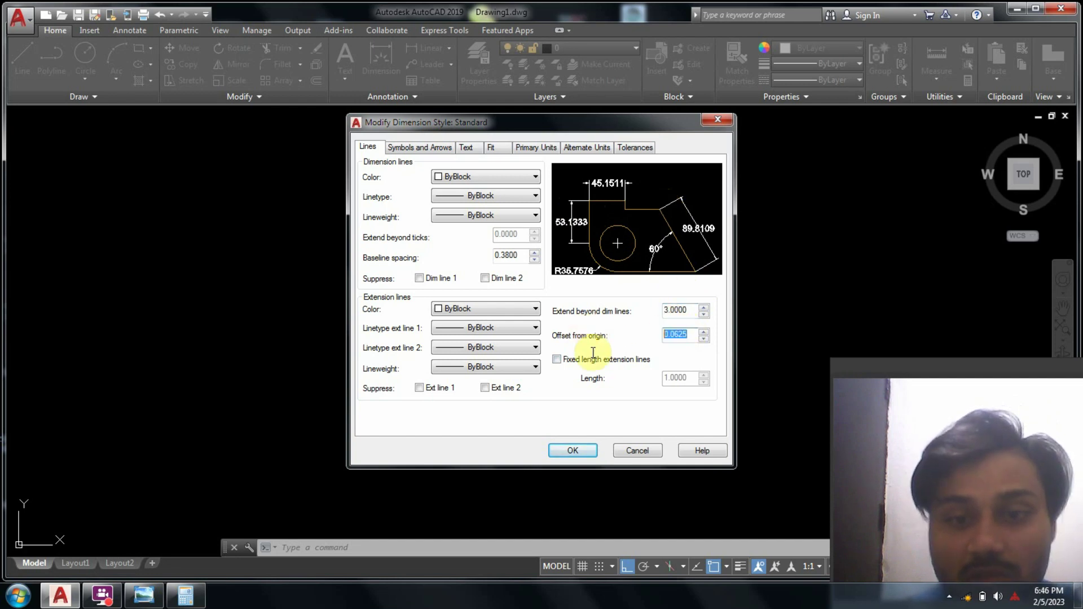
pyautogui.write('3.0000')
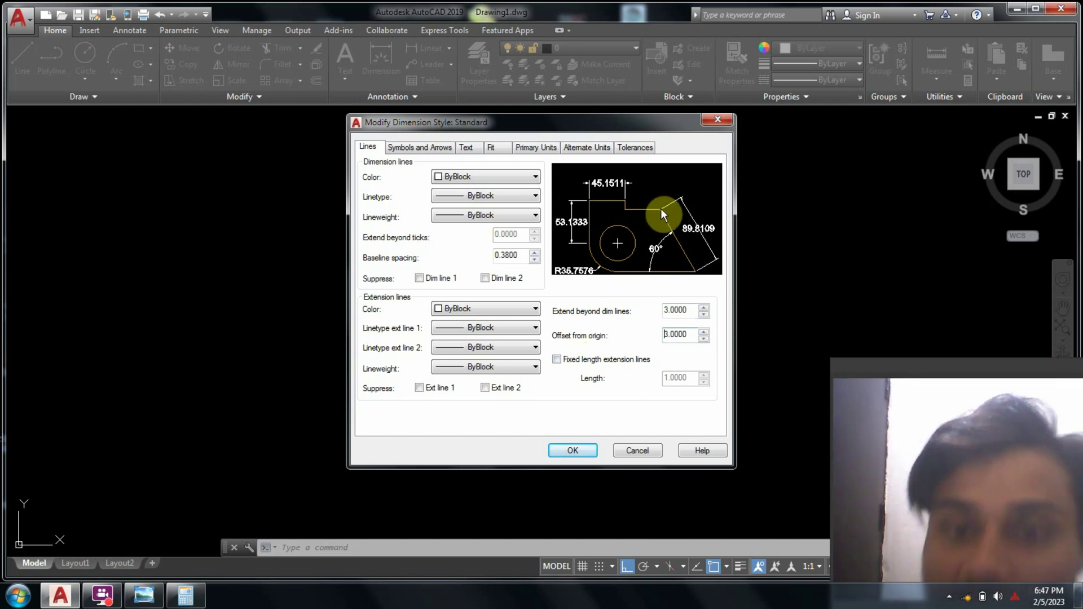
pyautogui.click(571, 447)
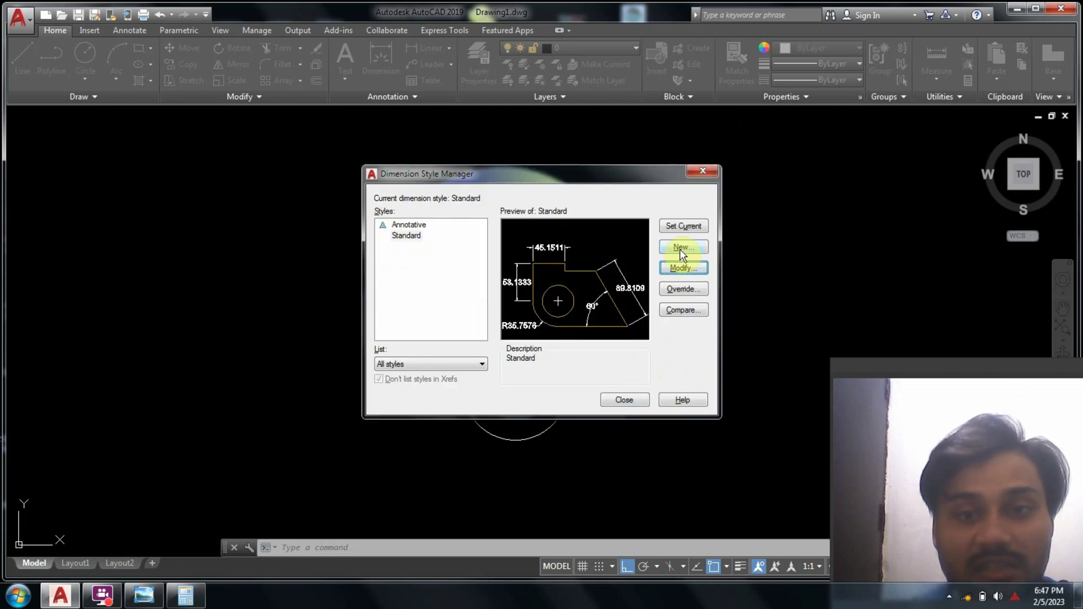
pyautogui.click(681, 269)
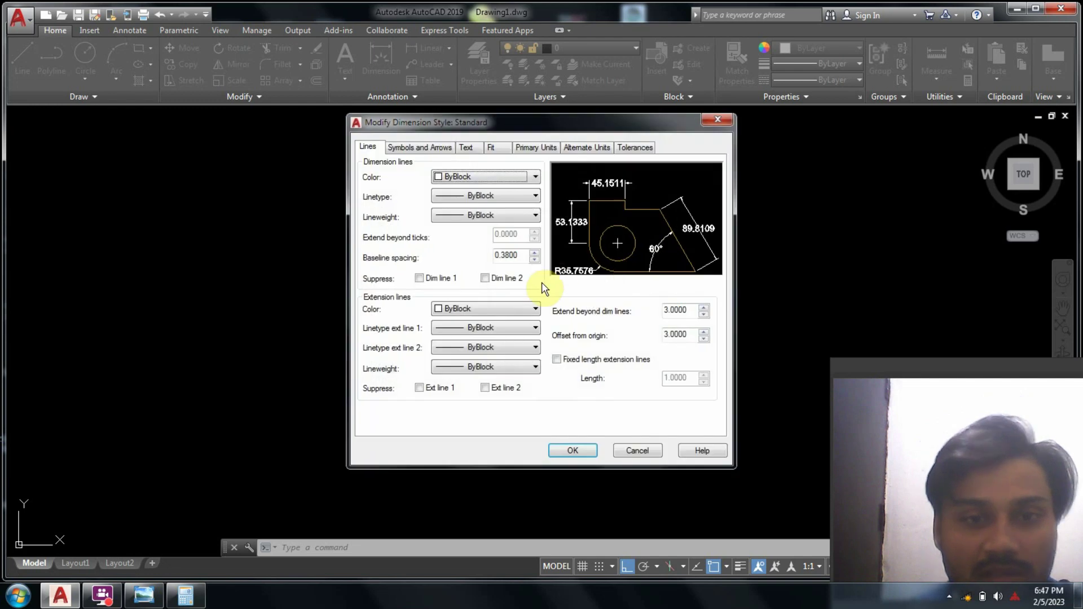
pyautogui.click(405, 148)
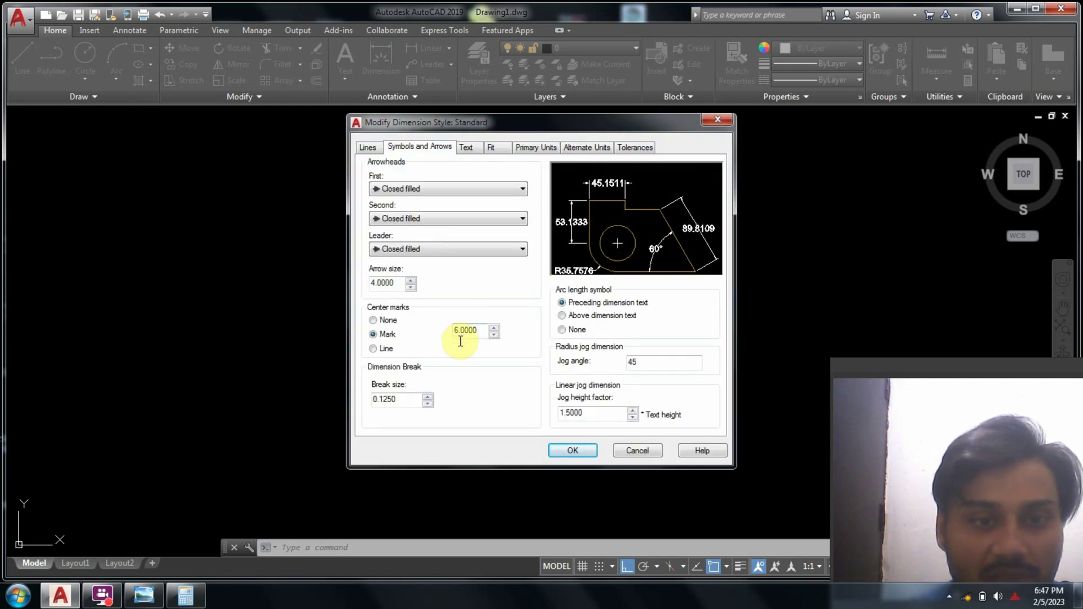
pyautogui.click(588, 445)
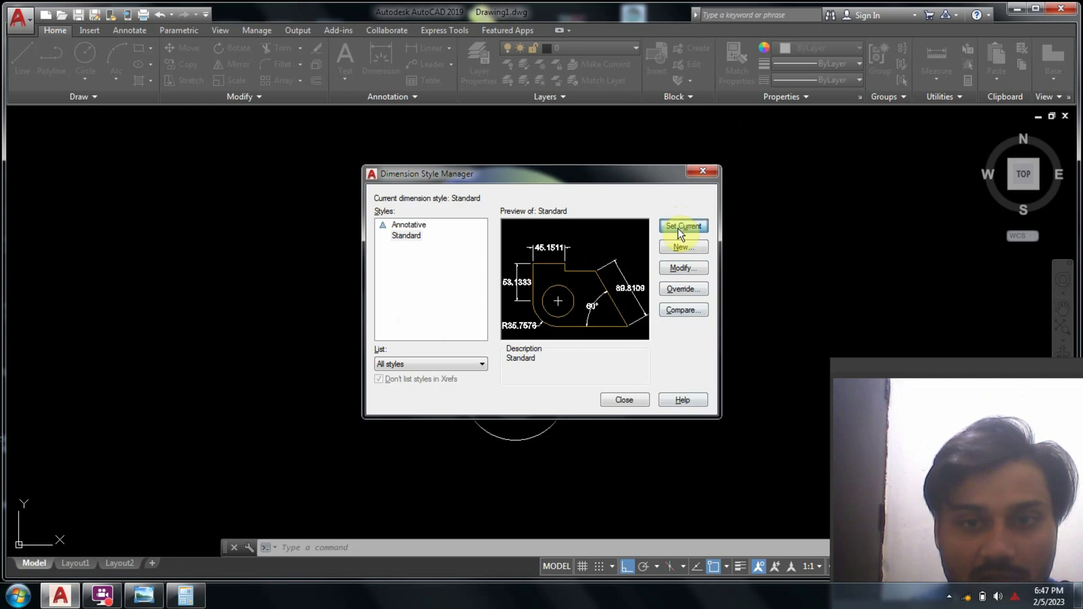
# - Close the Dimension Style Manager and select the bottom and upper-left circles to inspect them
pyautogui.click(624, 400)
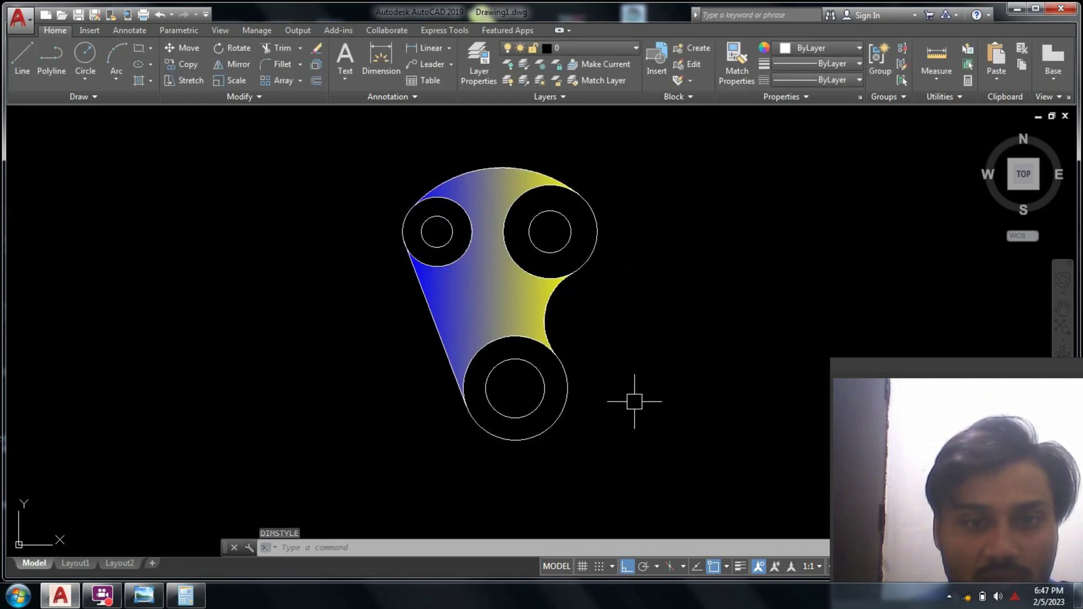
pyautogui.press('Escape')
pyautogui.press('Escape')
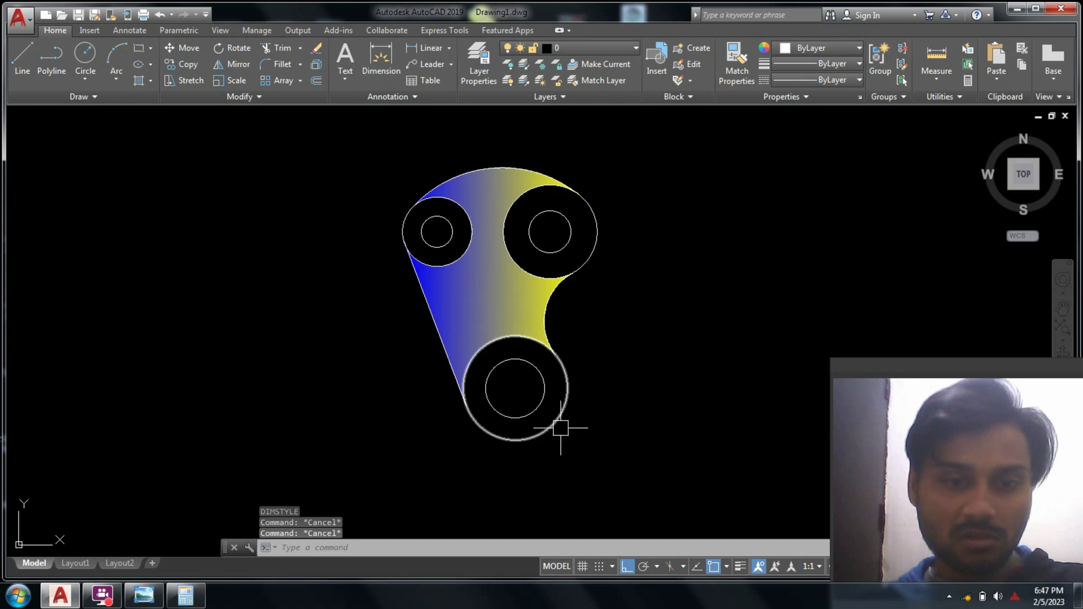
pyautogui.click(562, 431)
pyautogui.click(553, 426)
pyautogui.press('Escape')
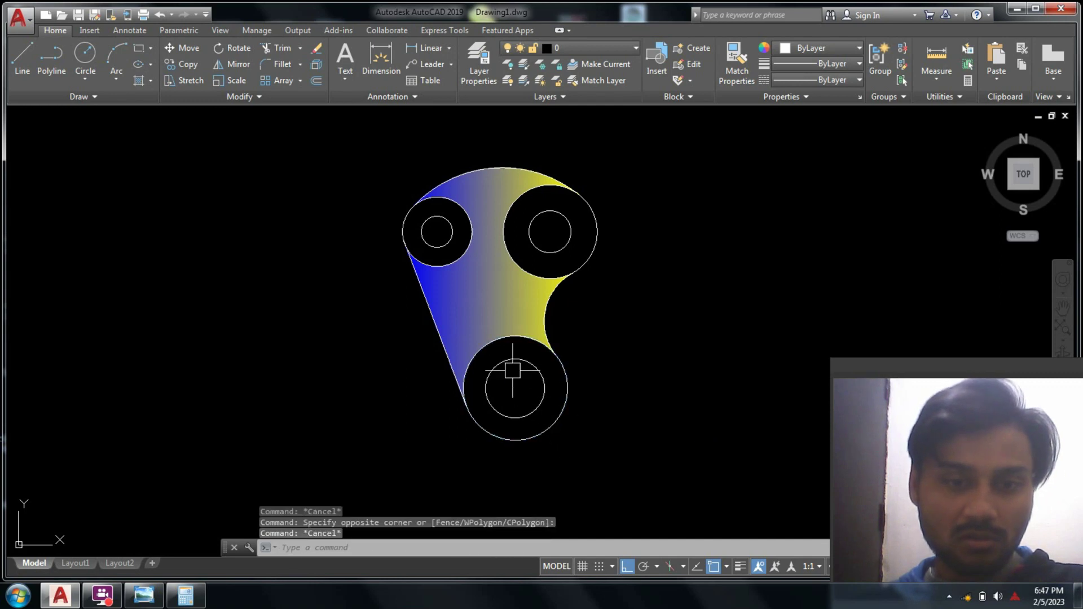
pyautogui.scroll(4, 496, 313)
pyautogui.moveTo(461, 233); pyautogui.dragTo(513, 315, button='middle')
pyautogui.scroll(2, 460, 237)
pyautogui.click(445, 242)
pyautogui.press('Escape')
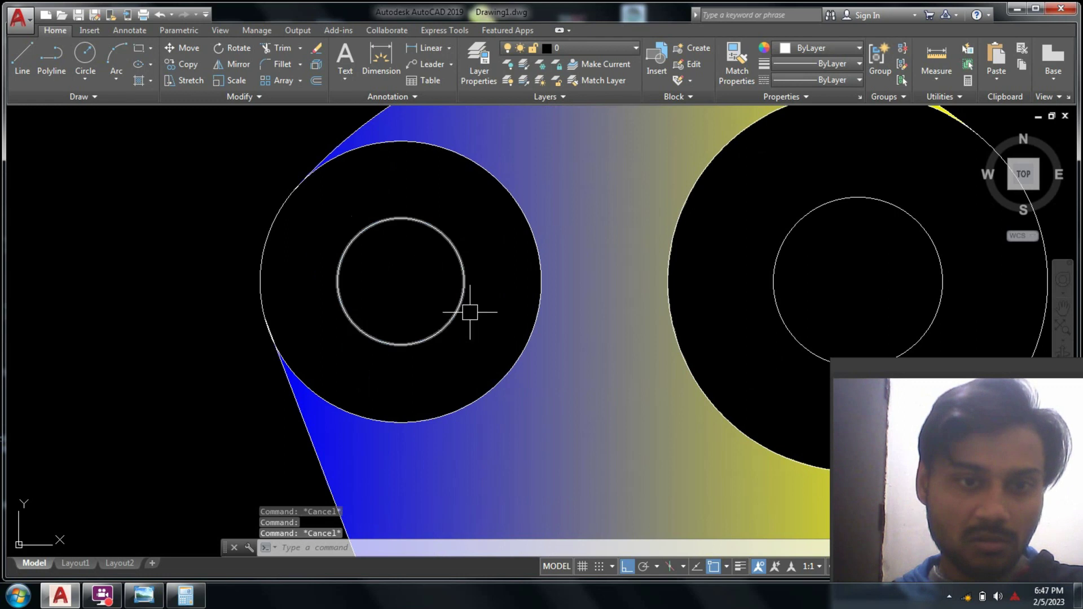
pyautogui.scroll(-2, 470, 312)
# - Reopen the Standard style, cancel without changes, and pan the whole lever into view
pyautogui.write('d')
pyautogui.press('Return')
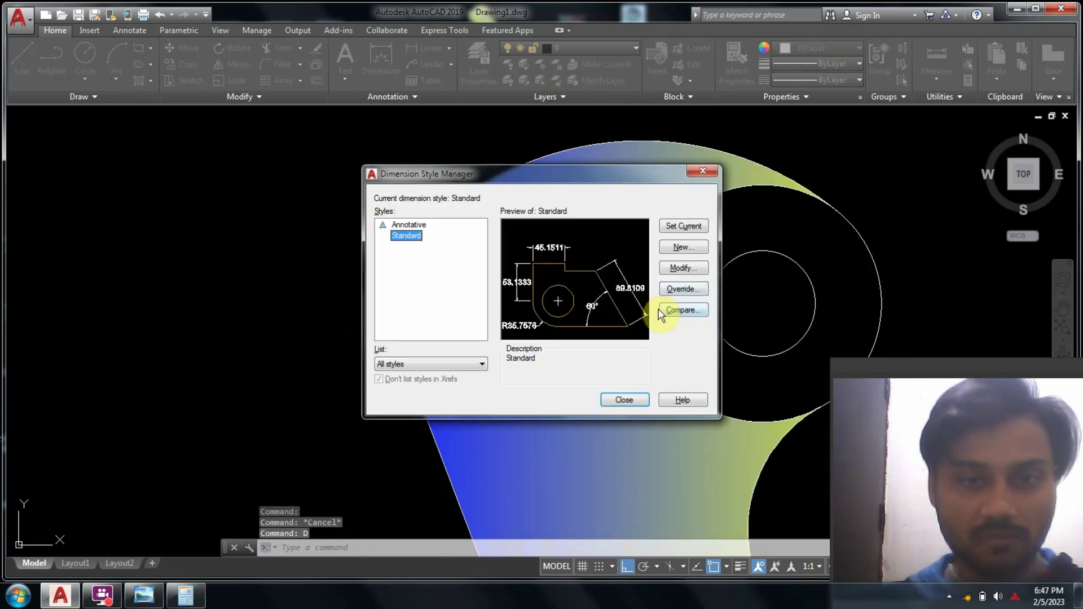
pyautogui.click(669, 270)
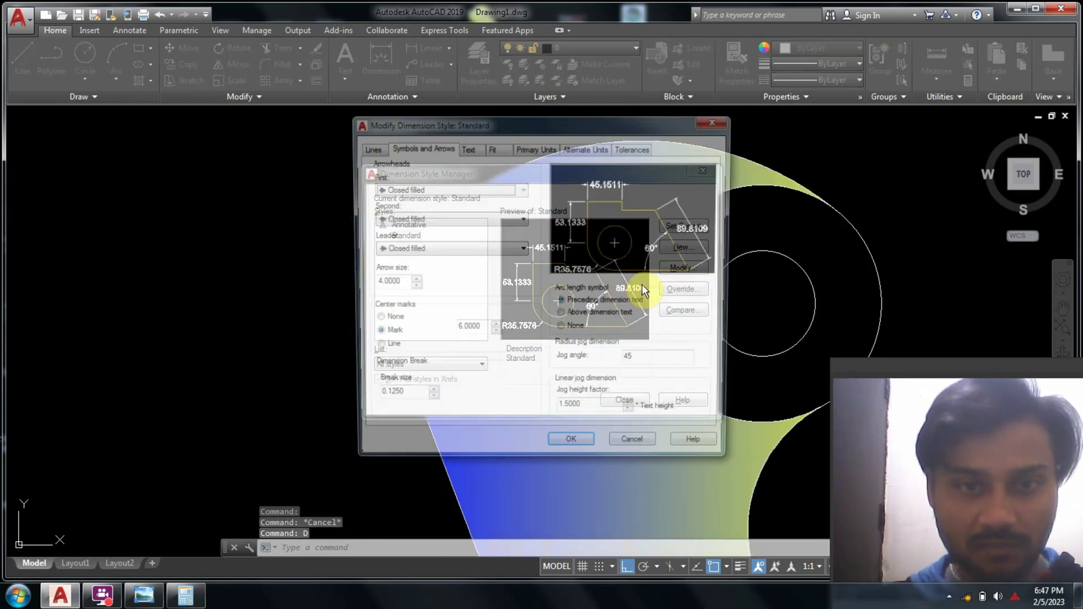
pyautogui.click(635, 450)
pyautogui.press('Escape')
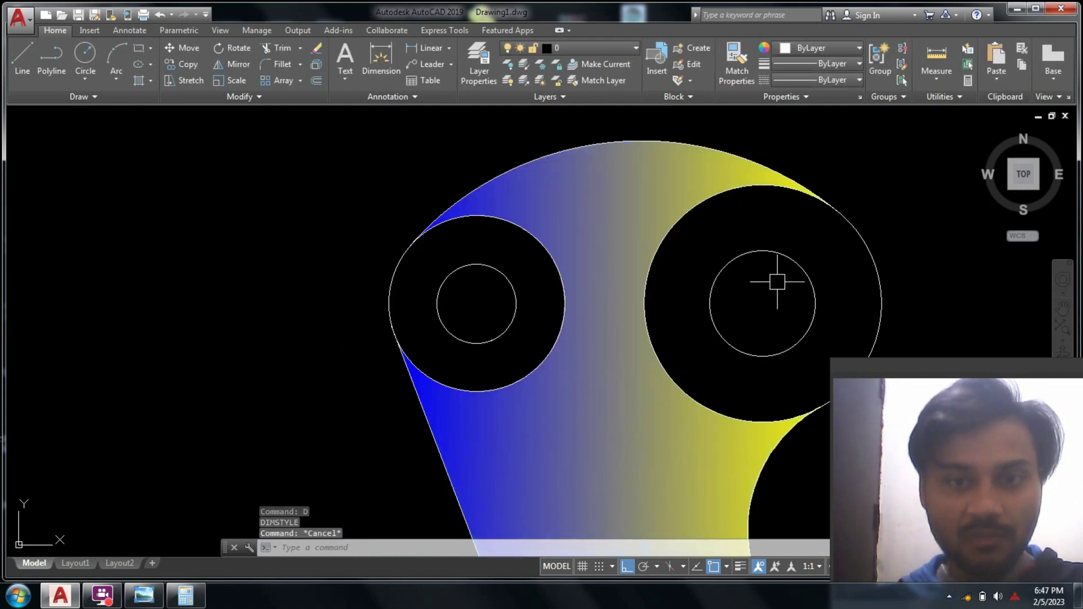
pyautogui.scroll(-3, 777, 282)
pyautogui.moveTo(685, 337); pyautogui.dragTo(656, 296, button='middle')
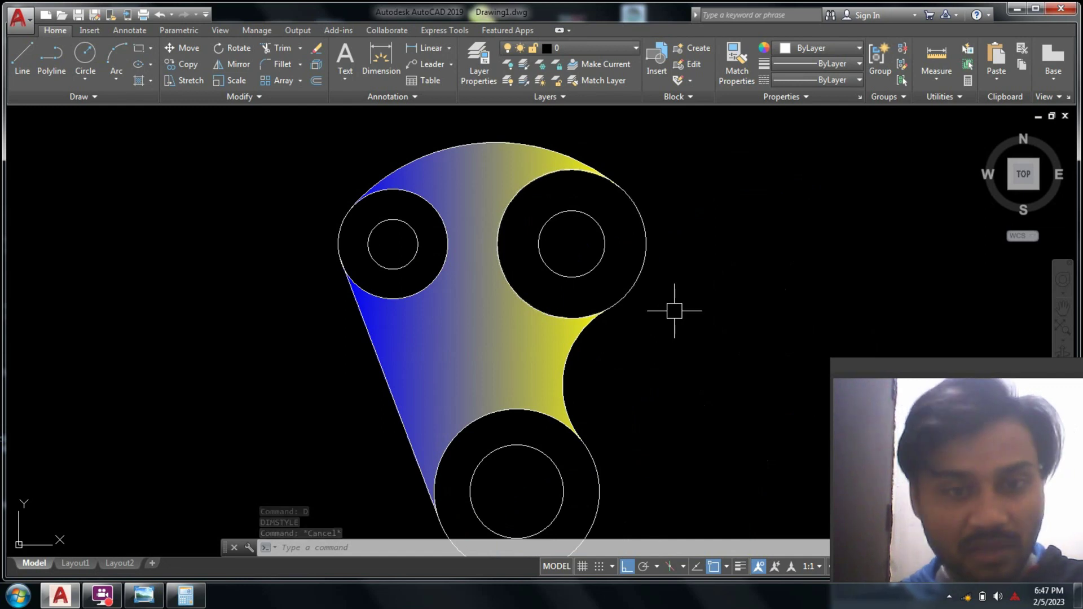
# - Add a Ø54 diameter dimension to the upper-right outer boss circle
pyautogui.click(450, 49)
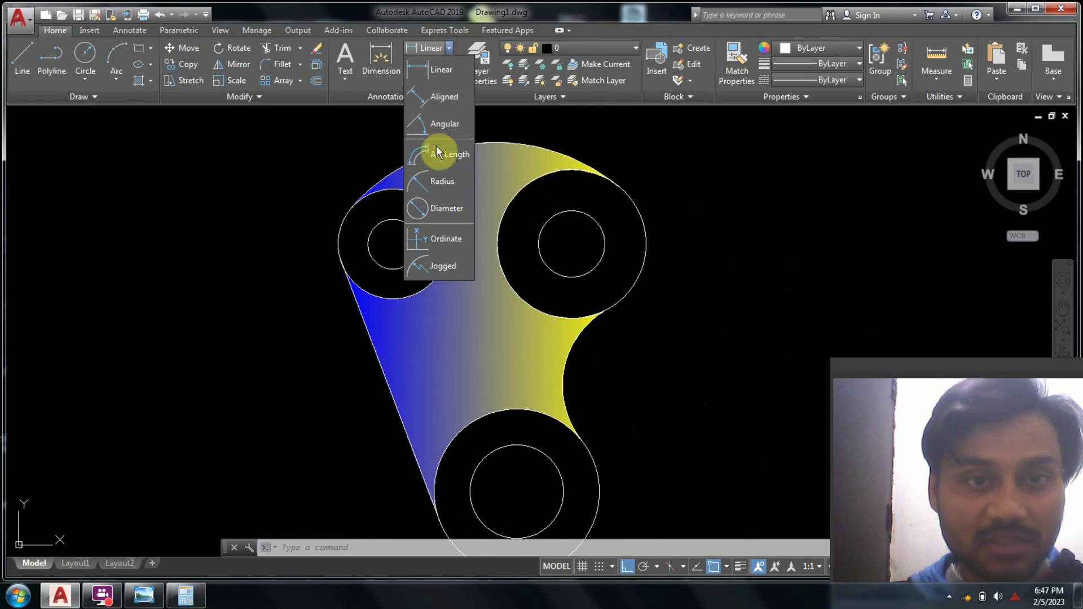
pyautogui.click(437, 216)
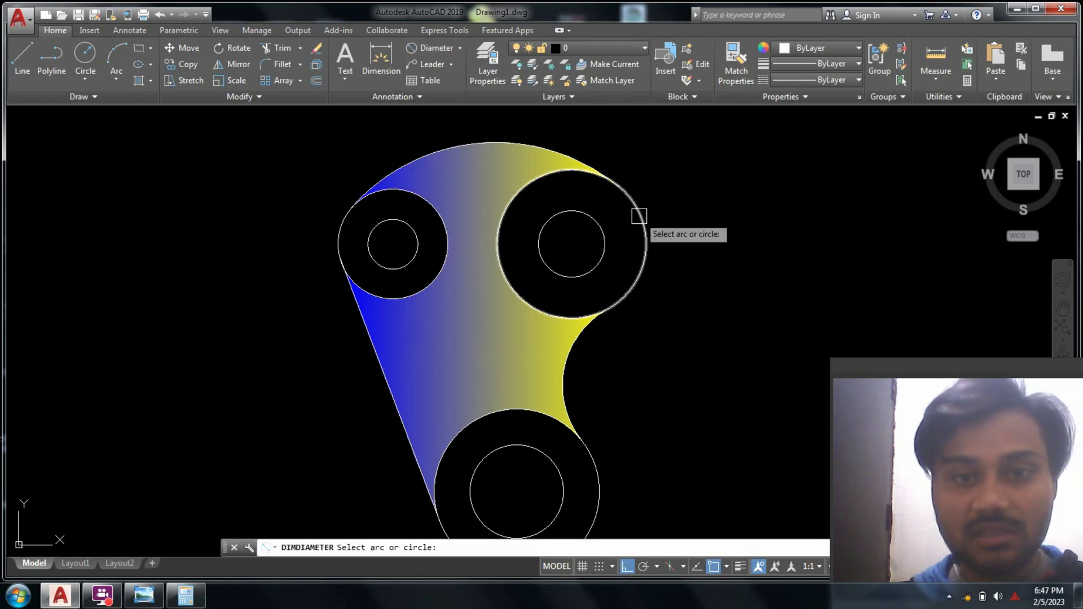
pyautogui.click(639, 216)
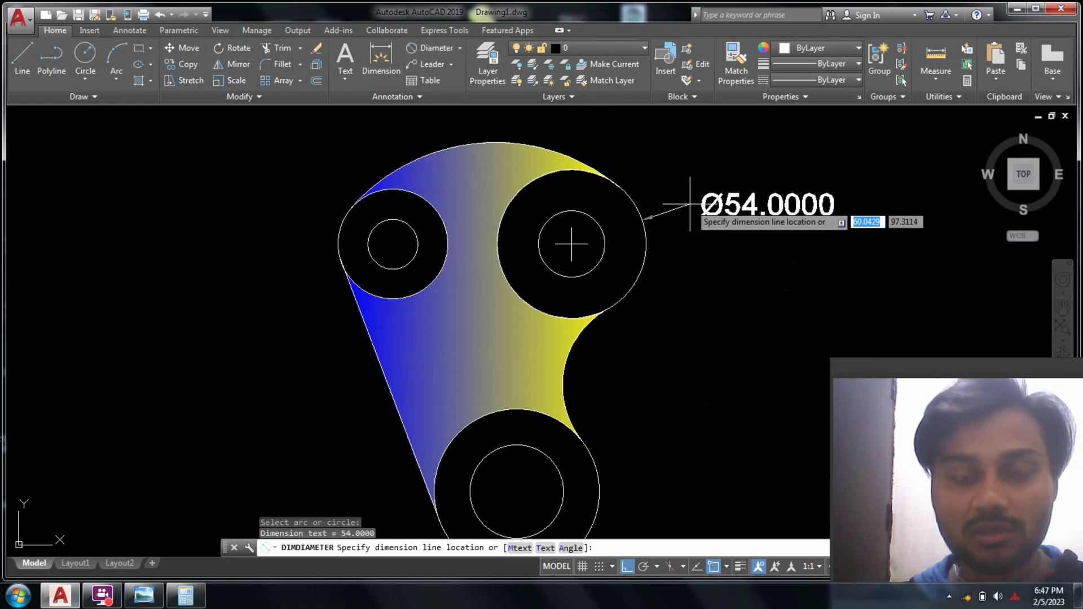
pyautogui.click(689, 204)
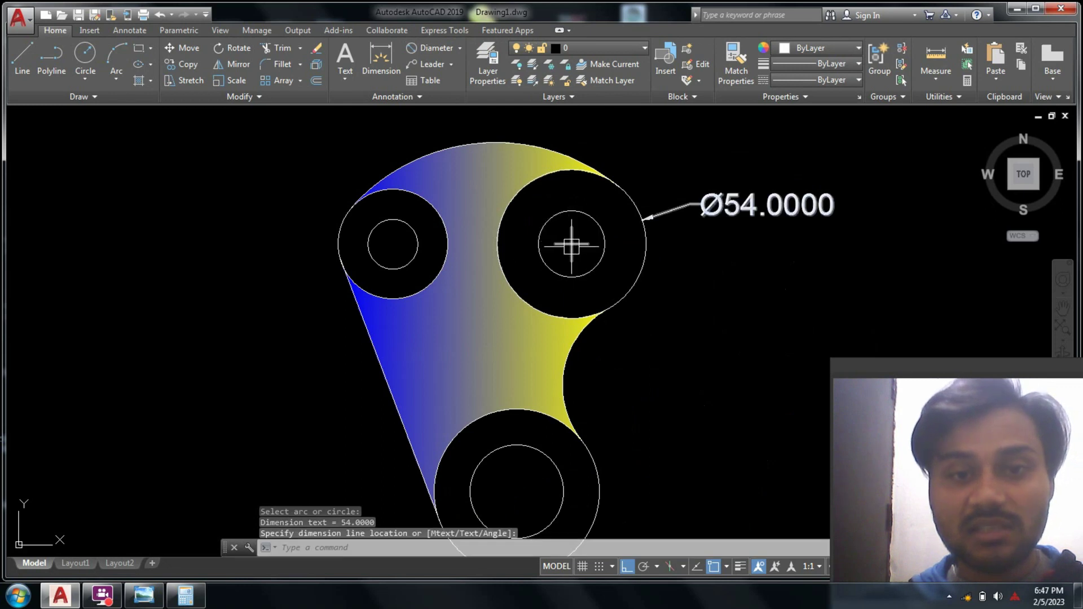
pyautogui.scroll(-2, 681, 225)
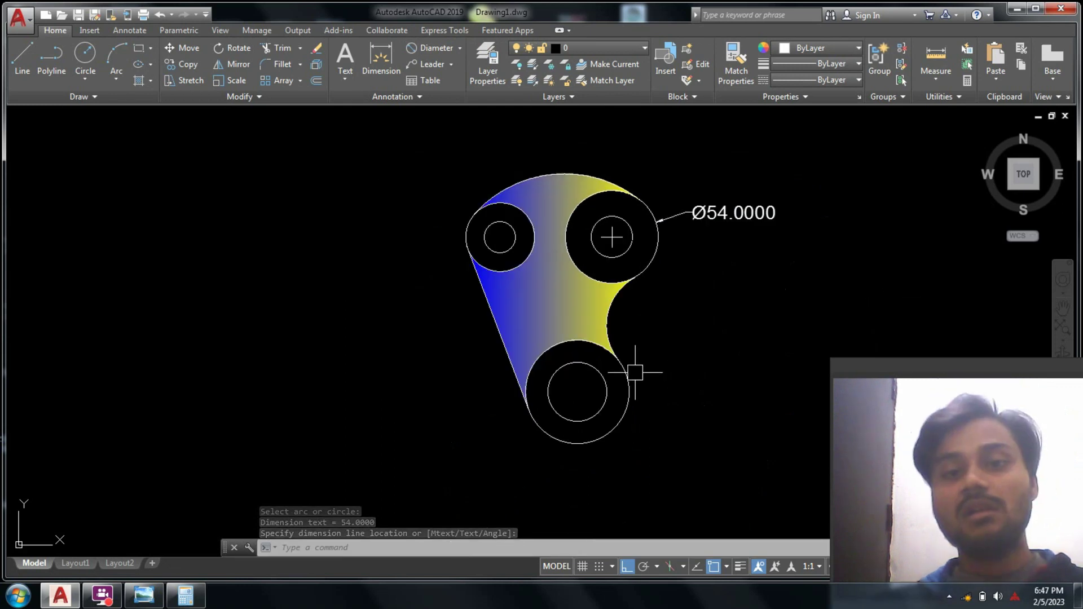
# - Add Ø60 and Ø40 diameter dimensions to the bottom and upper-left outer circles
pyautogui.press('Return')
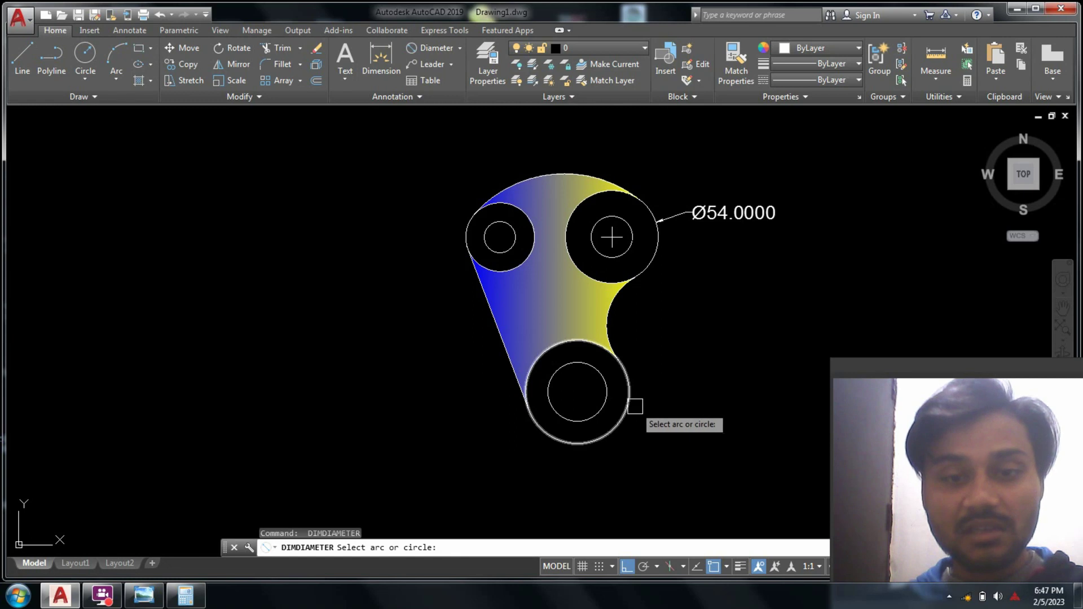
pyautogui.click(635, 406)
pyautogui.click(660, 411)
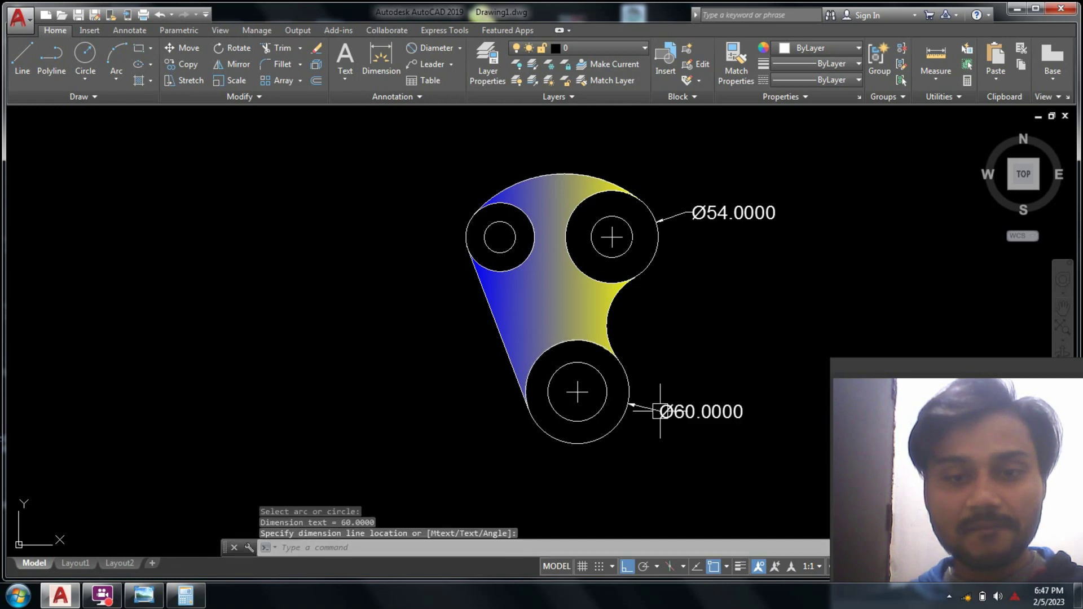
pyautogui.press('Return')
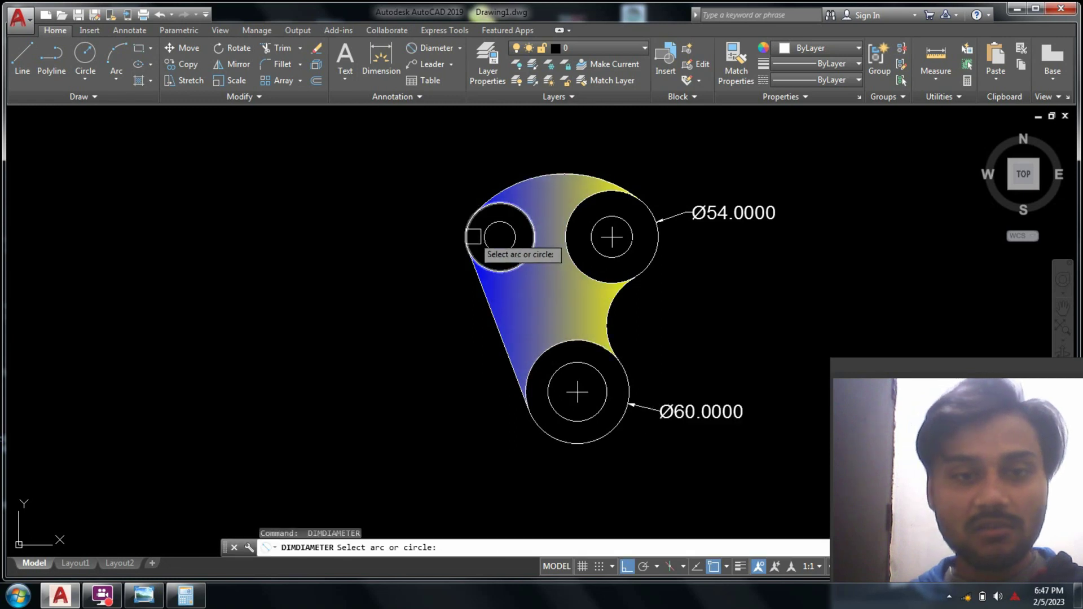
pyautogui.click(474, 236)
pyautogui.click(435, 249)
pyautogui.moveTo(698, 341); pyautogui.dragTo(645, 331, button='middle')
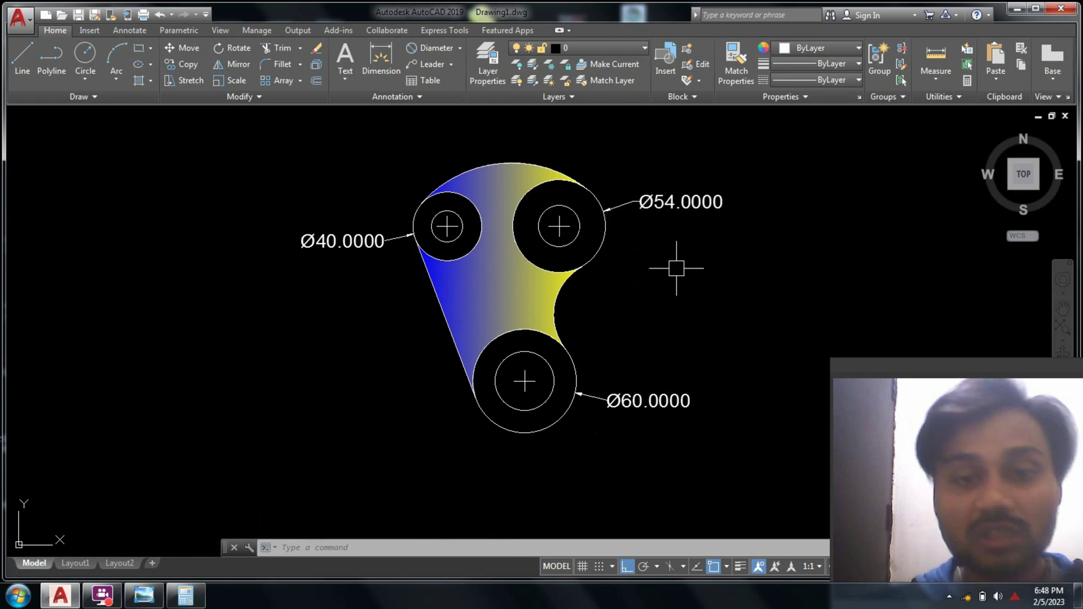
pyautogui.scroll(2, 683, 215)
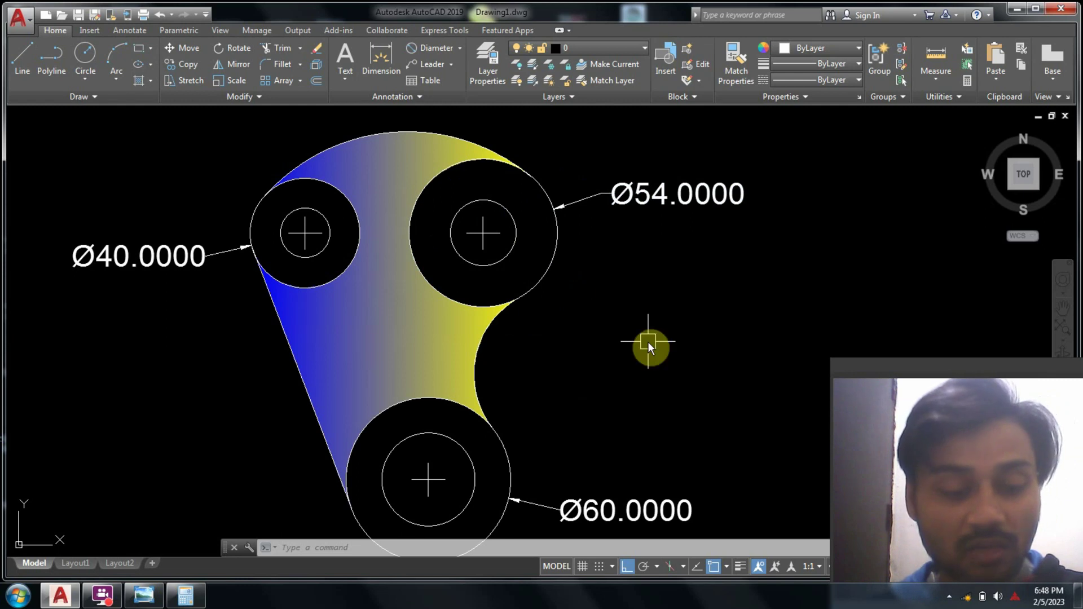
# - Set the Standard dimension style's primary-unit precision to 0 so diameters show whole numbers
pyautogui.write('d')
pyautogui.press('Return')
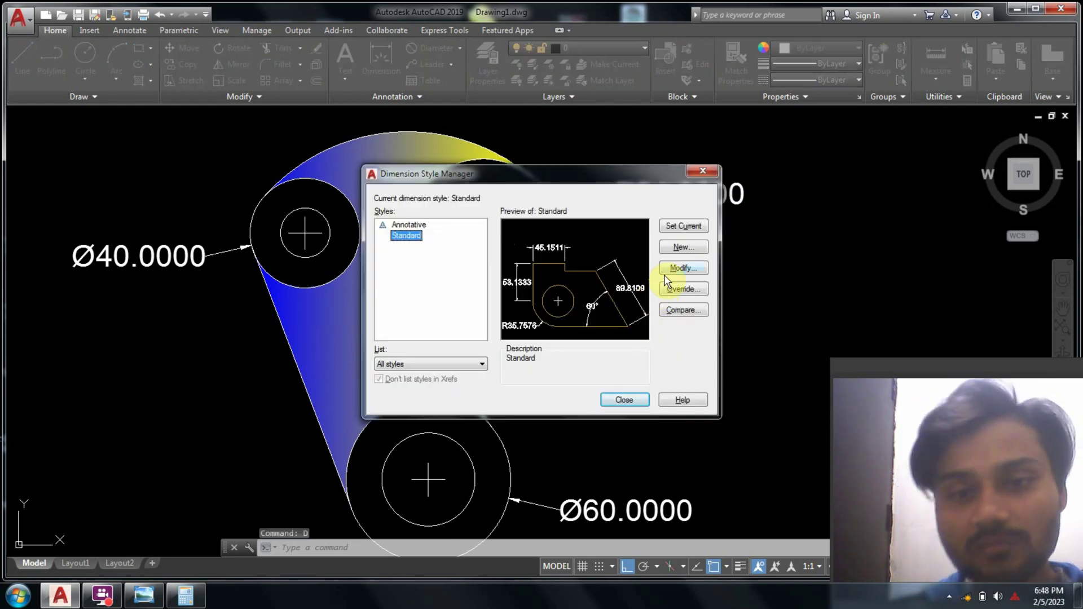
pyautogui.click(668, 277)
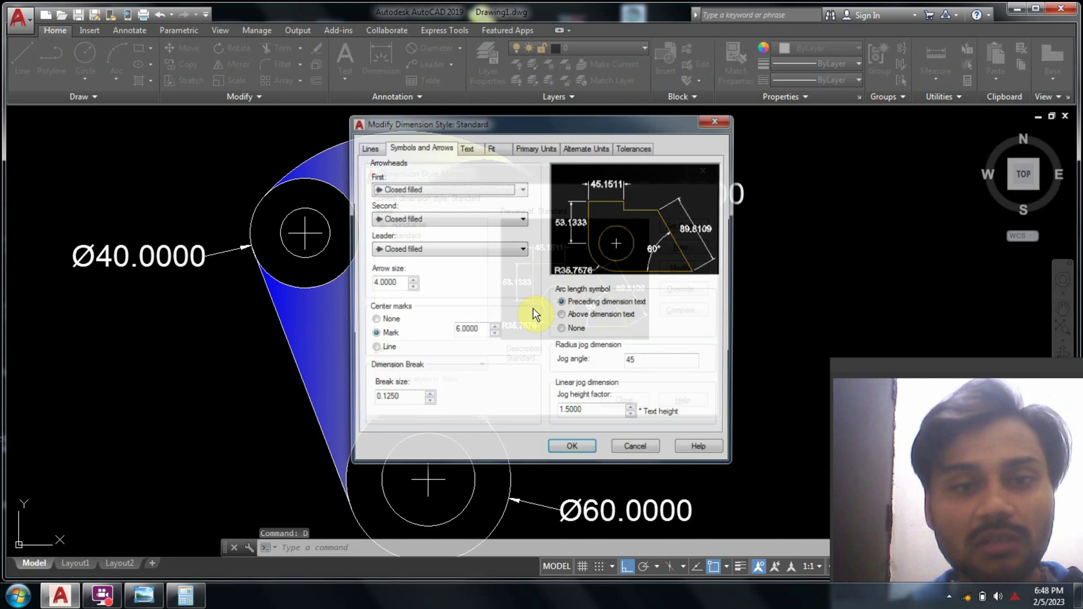
pyautogui.click(534, 145)
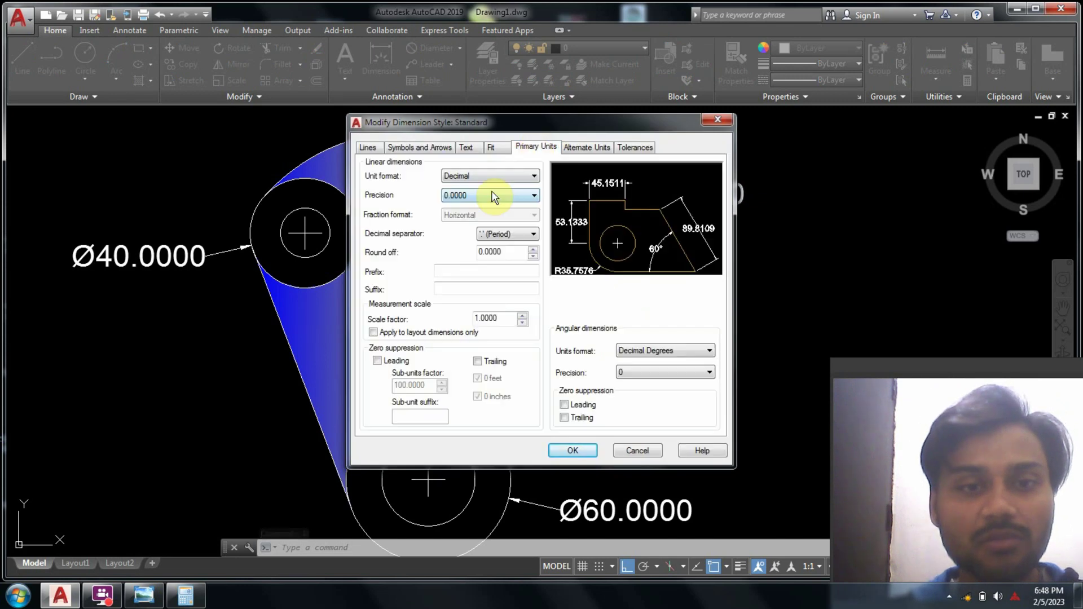
pyautogui.click(504, 198)
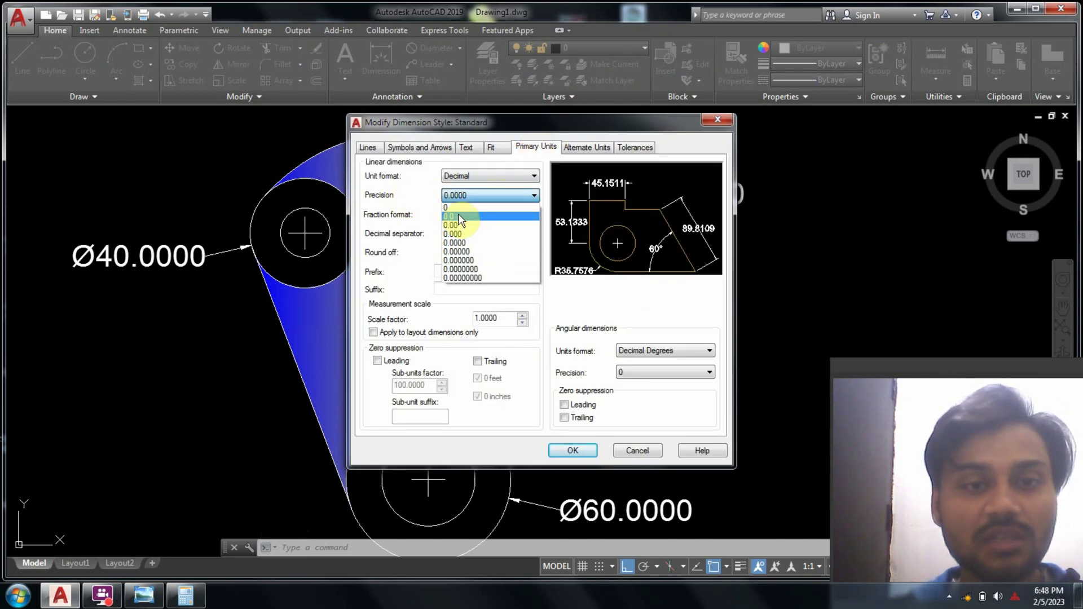
pyautogui.click(457, 208)
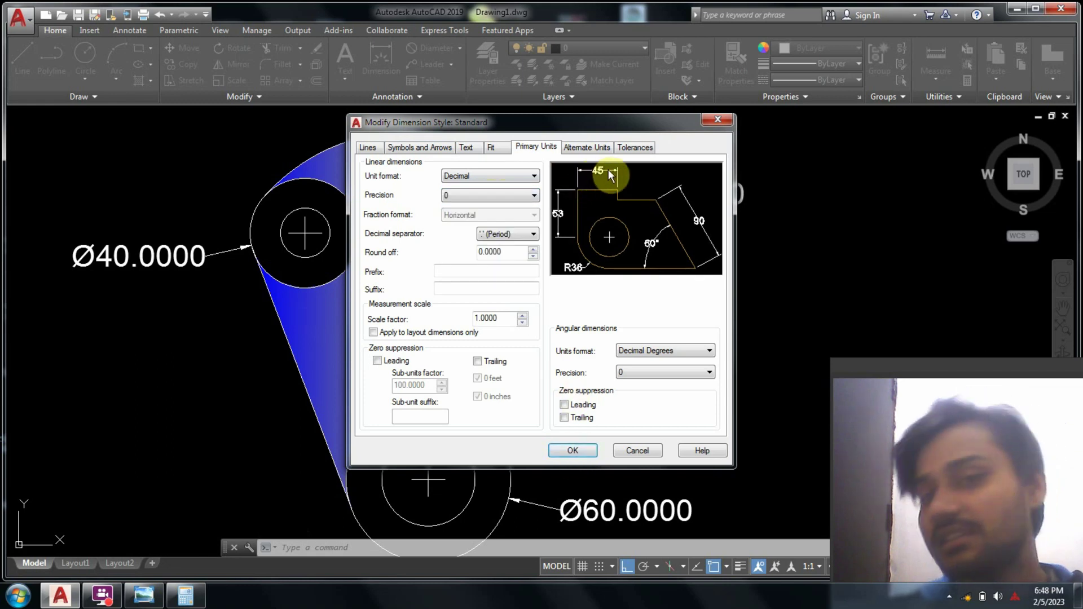
pyautogui.click(573, 451)
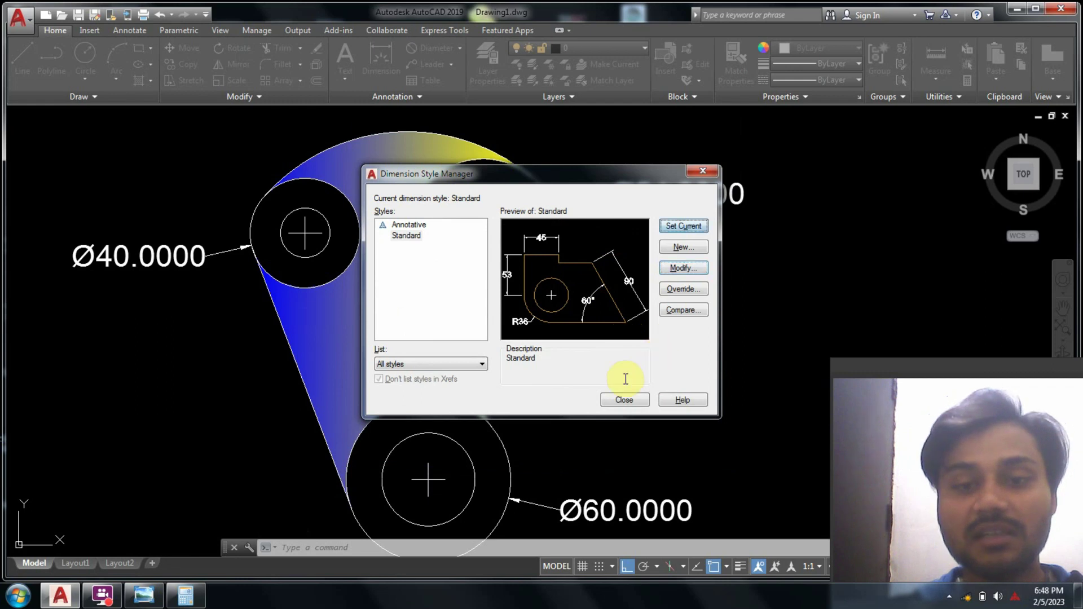
pyautogui.click(624, 400)
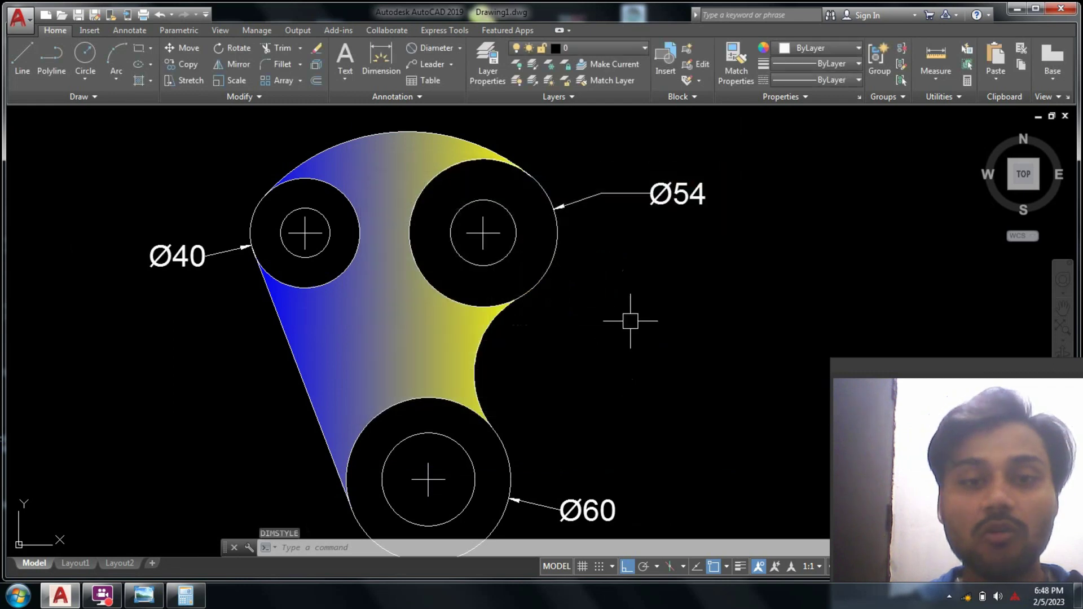
# - Add an R17 radius dimension to the bottom inner circle
pyautogui.moveTo(630, 321); pyautogui.dragTo(625, 273, button='middle')
pyautogui.moveTo(653, 392); pyautogui.dragTo(687, 375, button='middle')
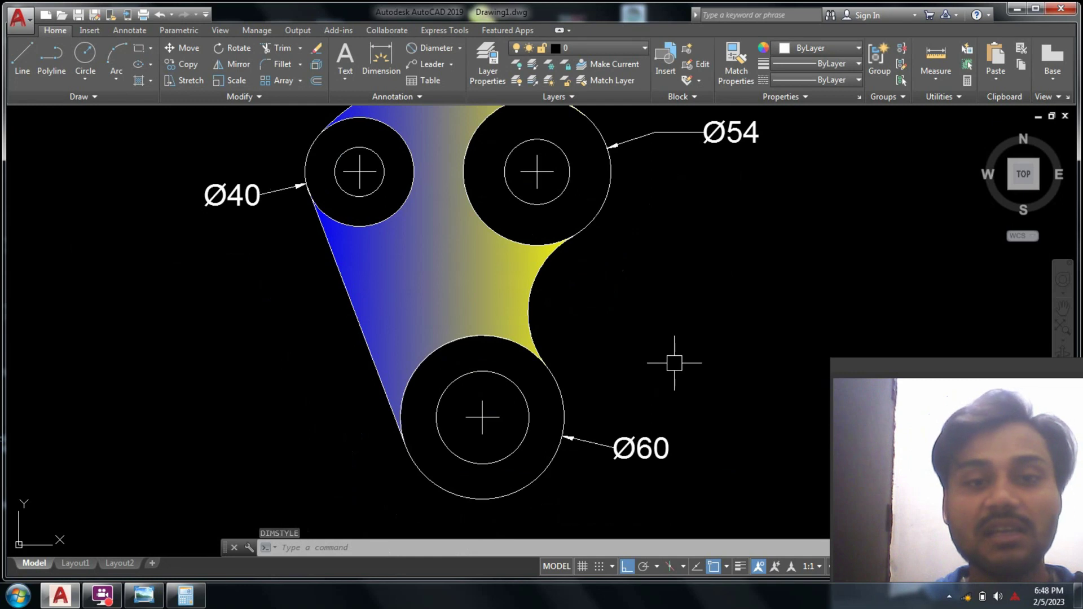
pyautogui.scroll(-2, 675, 363)
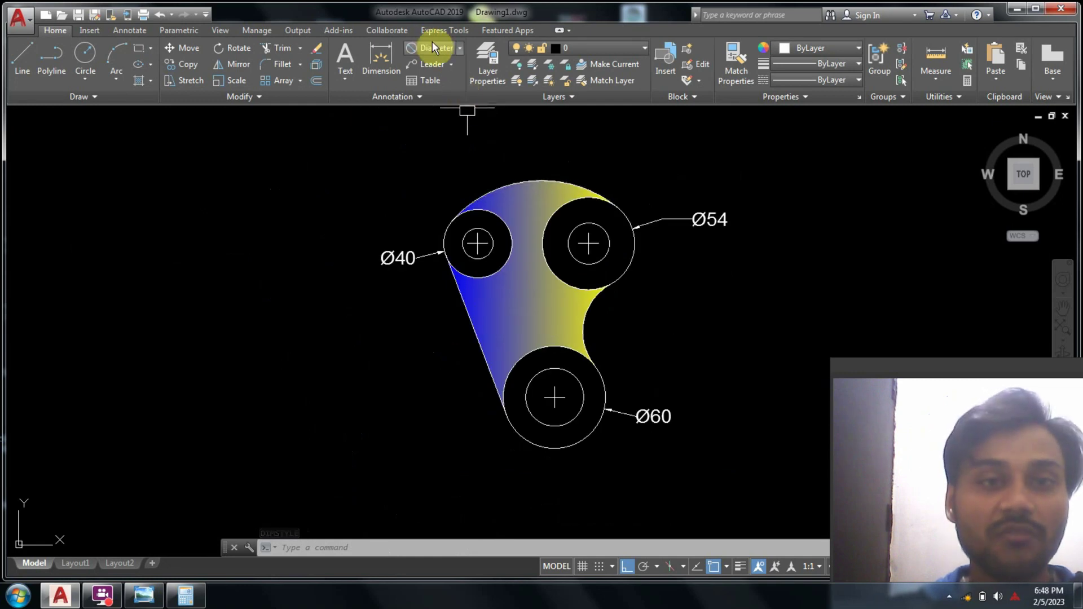
pyautogui.click(460, 48)
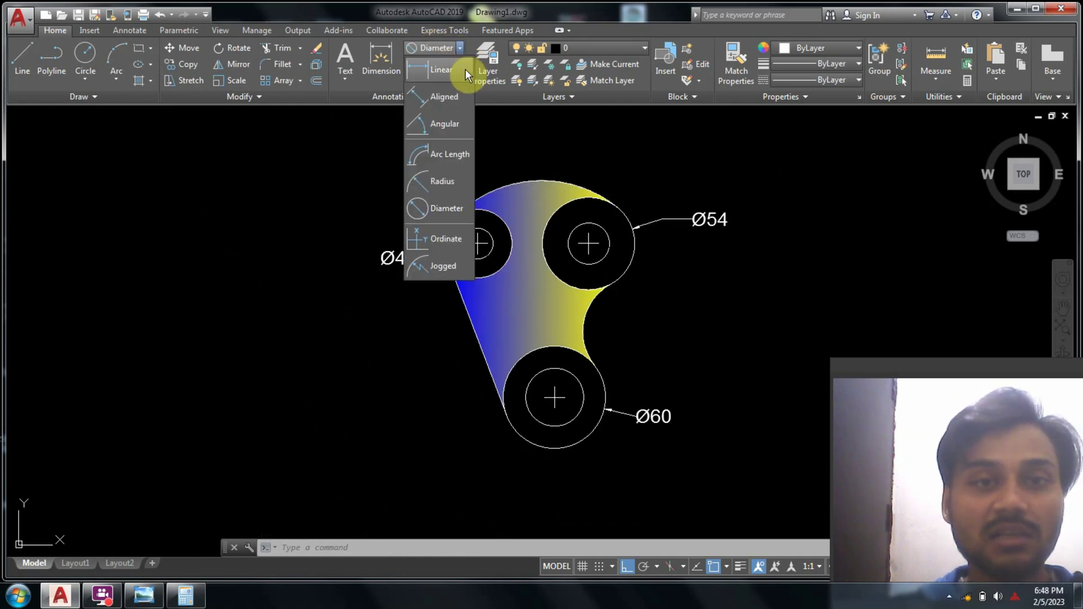
pyautogui.click(438, 190)
pyautogui.scroll(2, 606, 398)
pyautogui.click(566, 373)
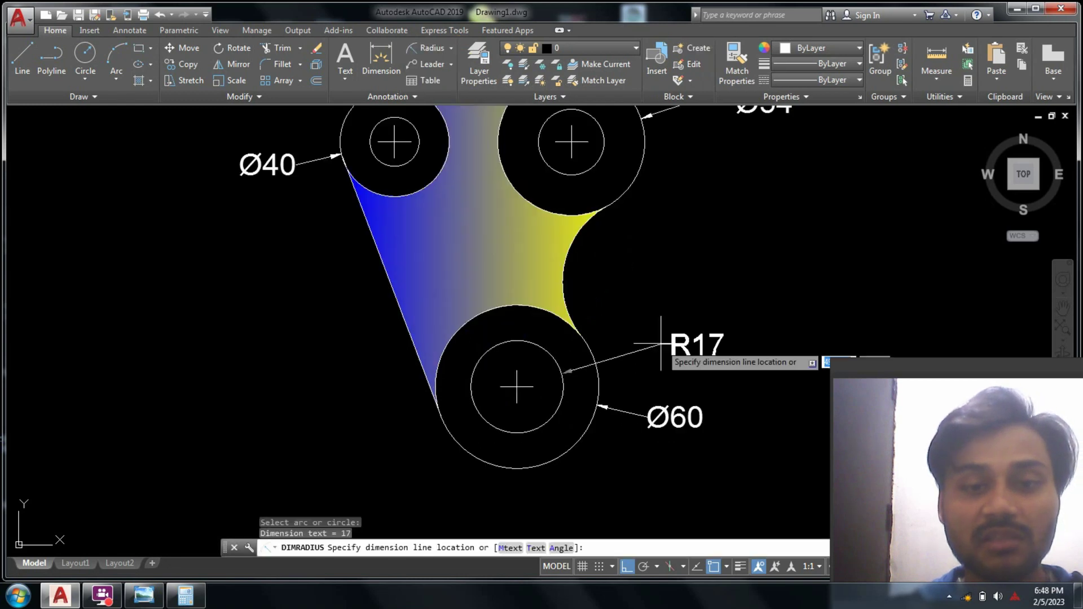
pyautogui.click(648, 338)
# - Add R12 and R9 radius dimensions to the inner circles of the Ø54 and Ø40 bosses
pyautogui.moveTo(601, 239); pyautogui.dragTo(601, 309, button='middle')
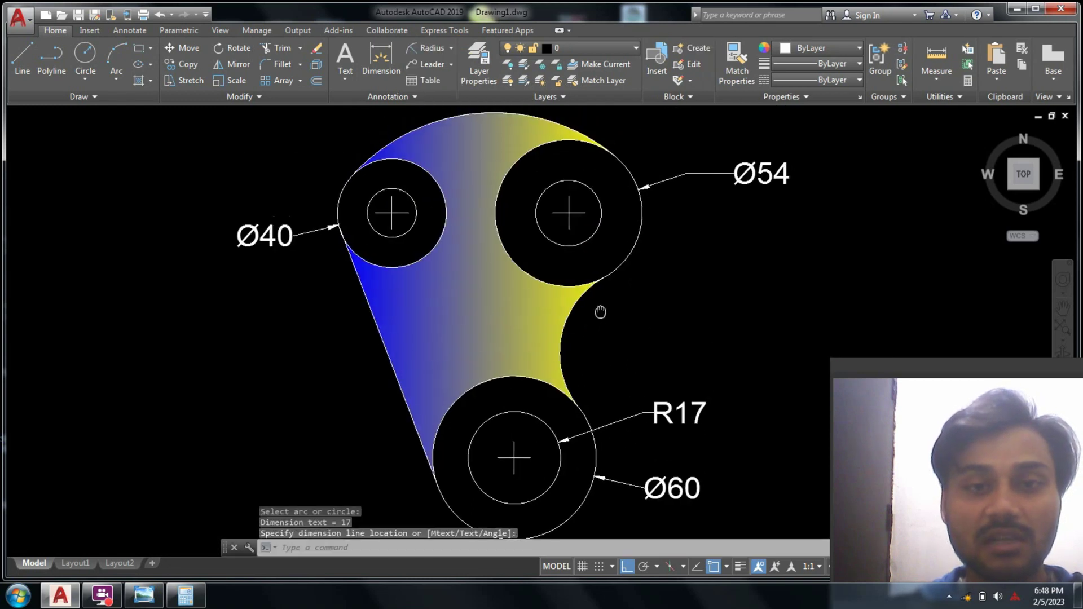
pyautogui.press('Return')
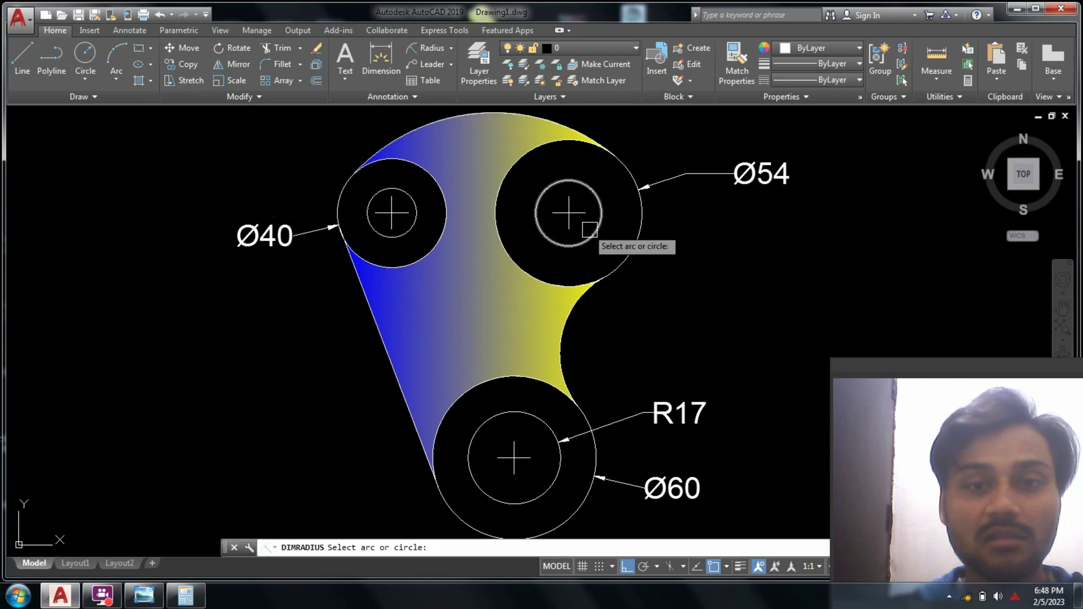
pyautogui.click(590, 230)
pyautogui.click(646, 283)
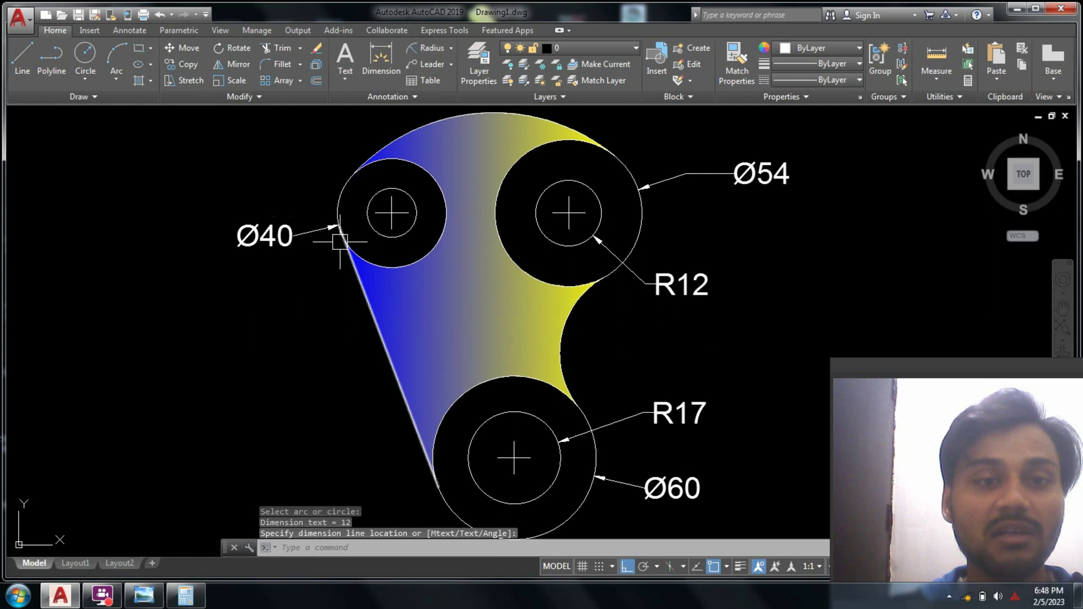
pyautogui.press('Return')
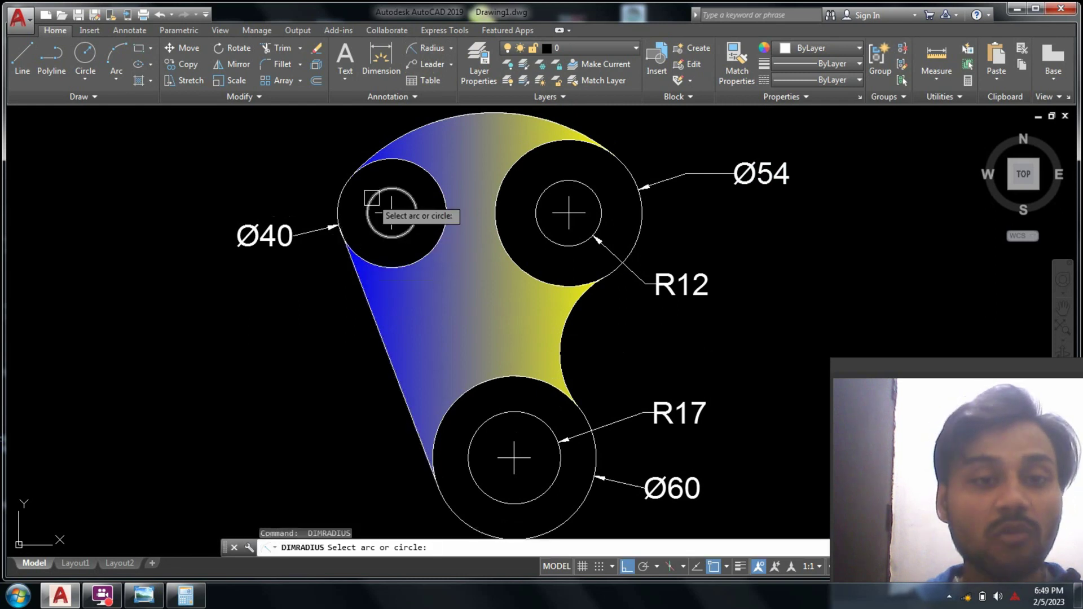
pyautogui.click(372, 195)
pyautogui.click(314, 151)
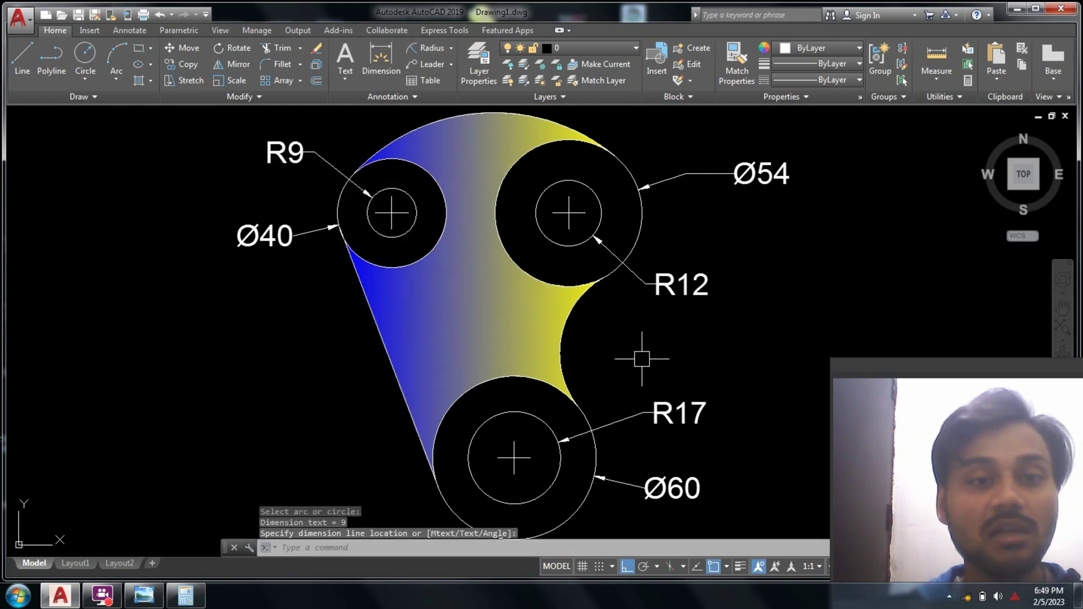
# - Dimension the concave arc between the bosses as R32 and the top arc as R70
pyautogui.scroll(-2, 709, 297)
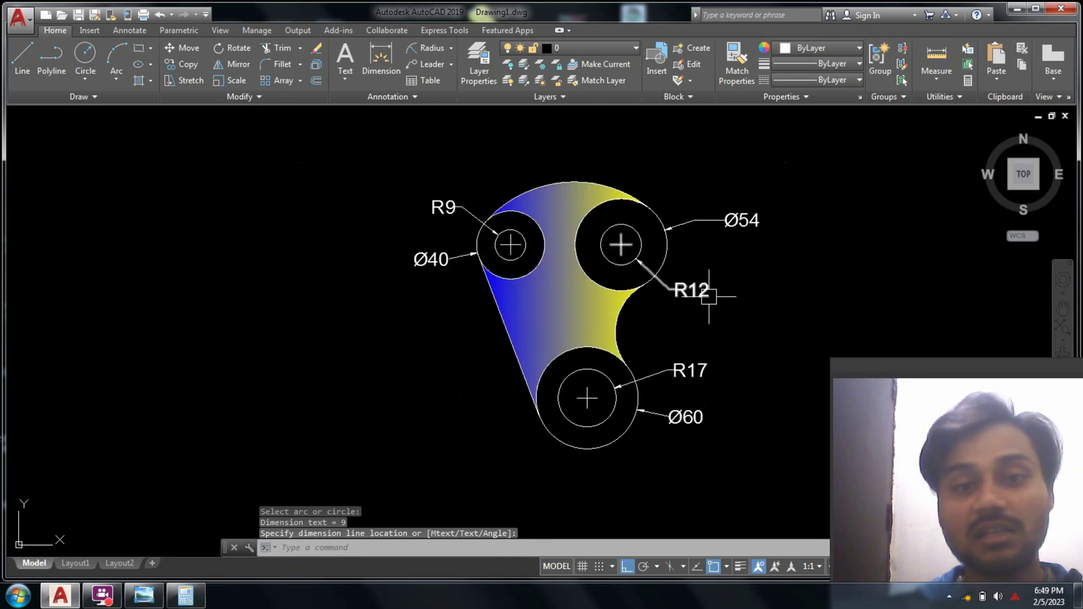
pyautogui.moveTo(655, 249); pyautogui.dragTo(525, 213, button='middle')
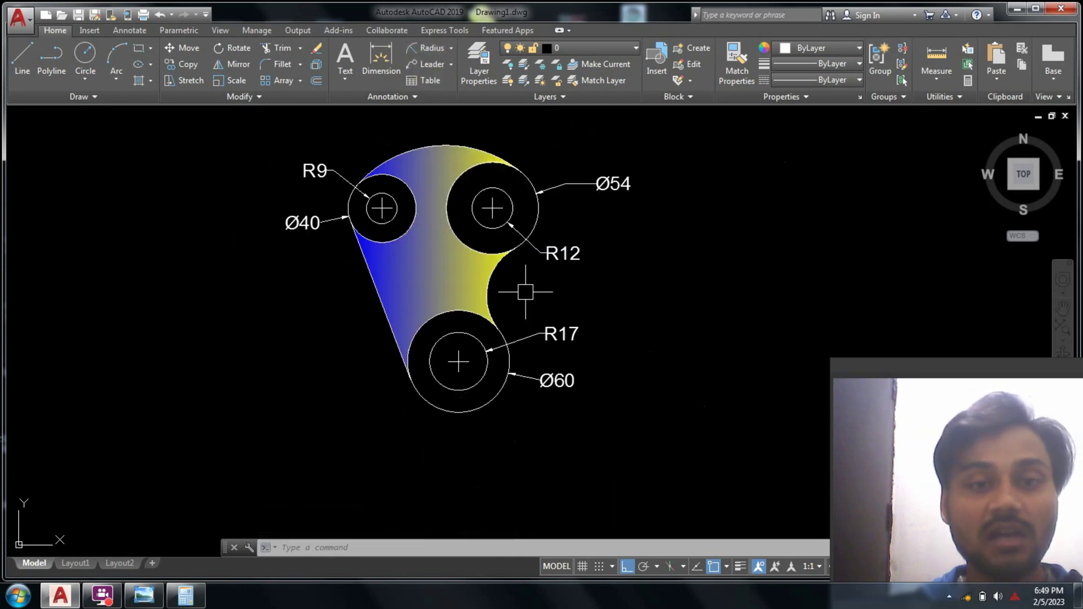
pyautogui.click(430, 50)
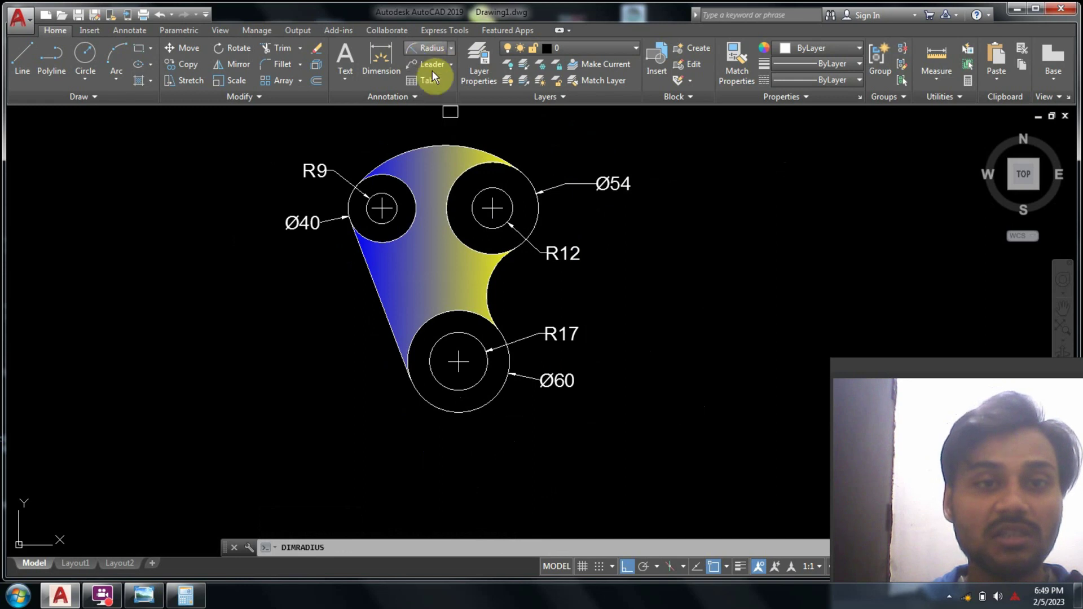
pyautogui.click(492, 276)
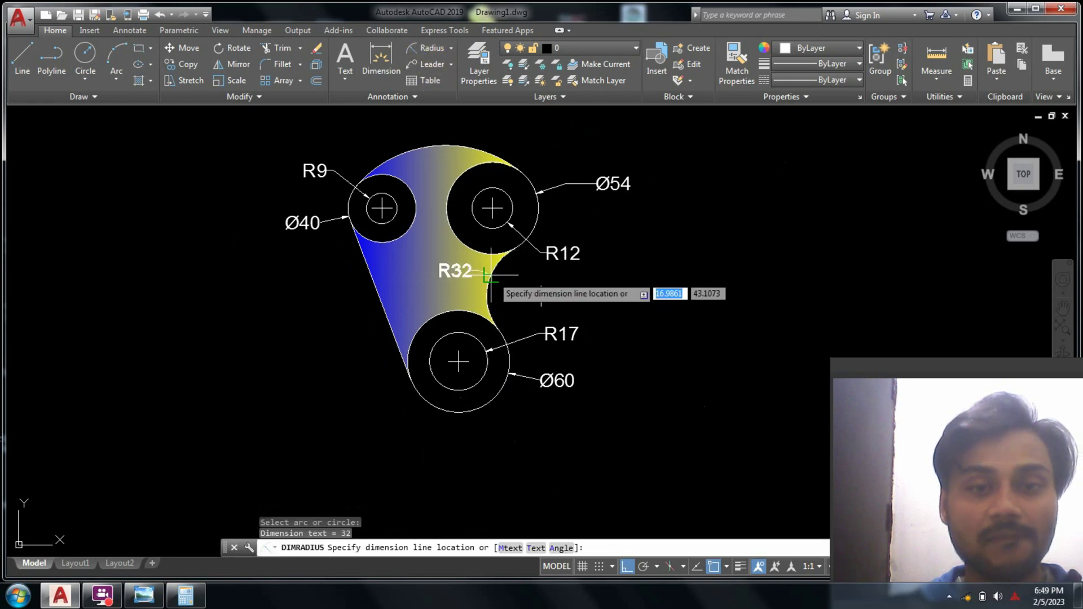
pyautogui.click(530, 291)
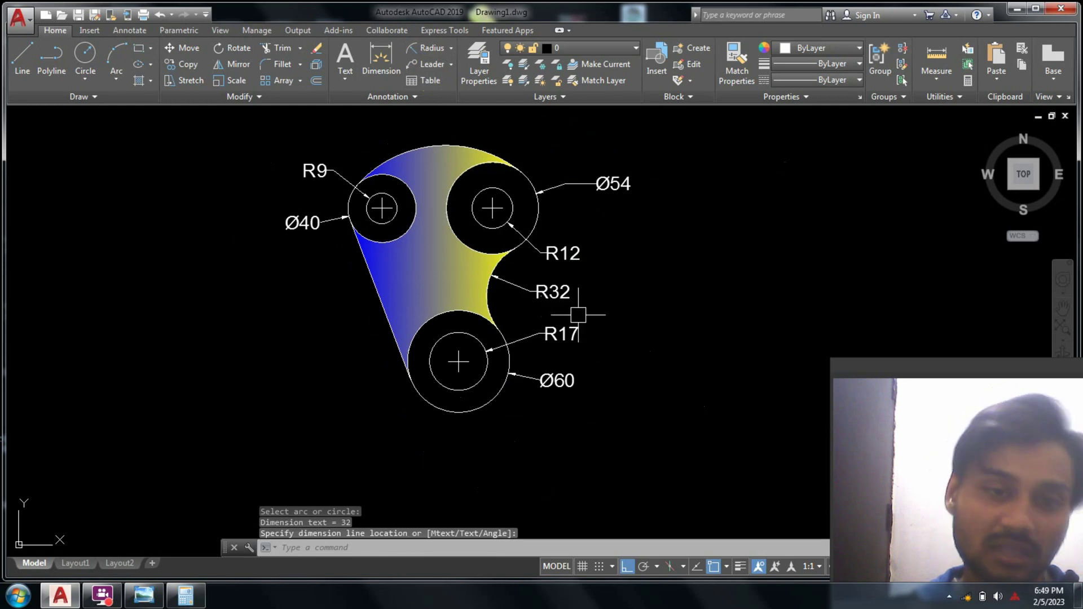
pyautogui.scroll(1, 561, 332)
pyautogui.scroll(1, 594, 353)
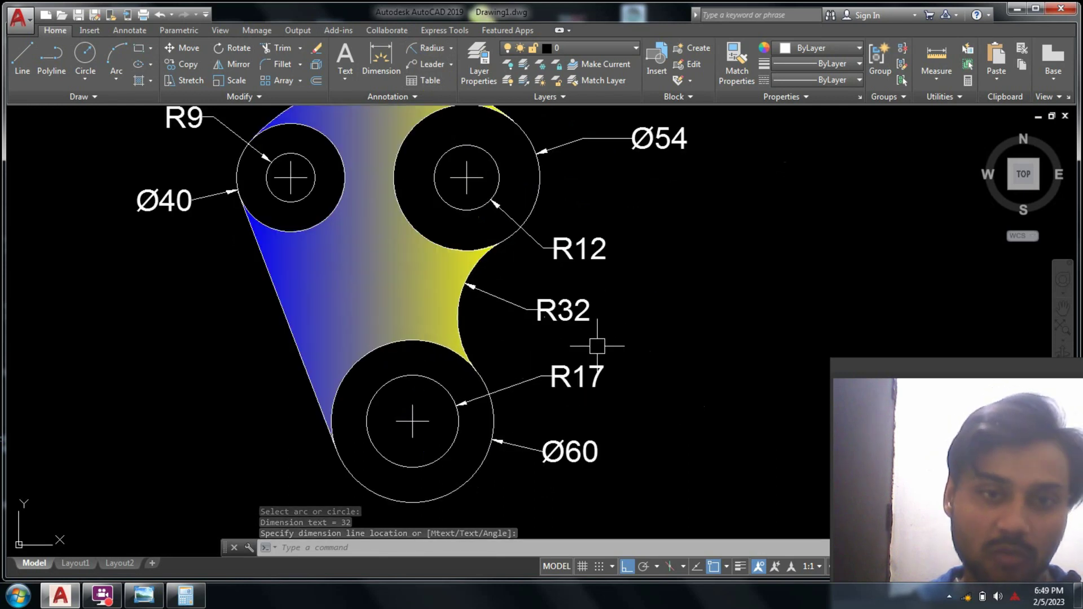
pyautogui.scroll(-1, 603, 355)
pyautogui.scroll(-1, 622, 338)
pyautogui.press('Return')
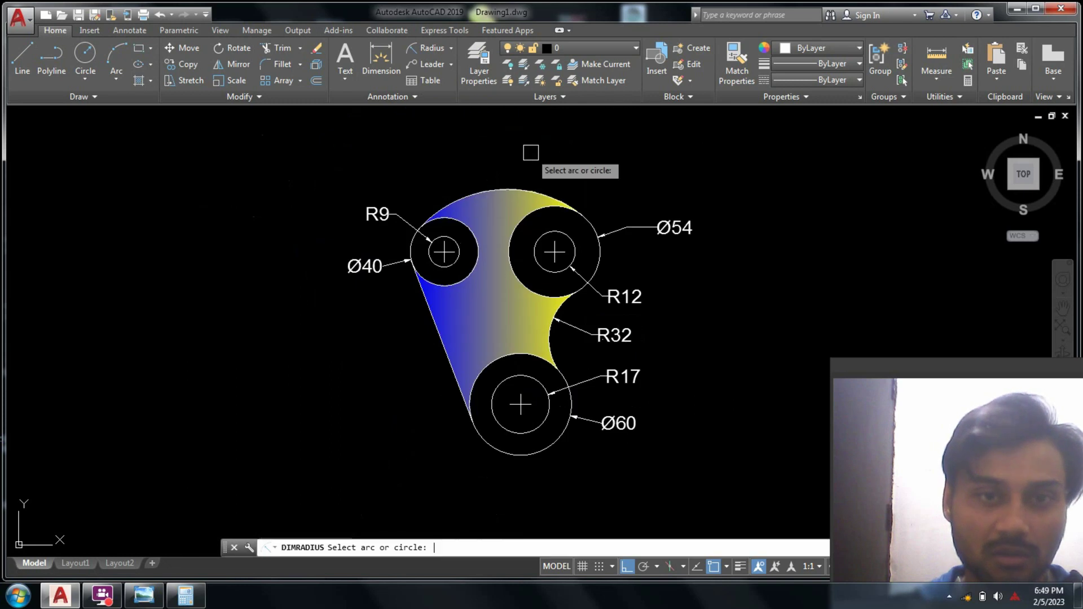
pyautogui.click(499, 189)
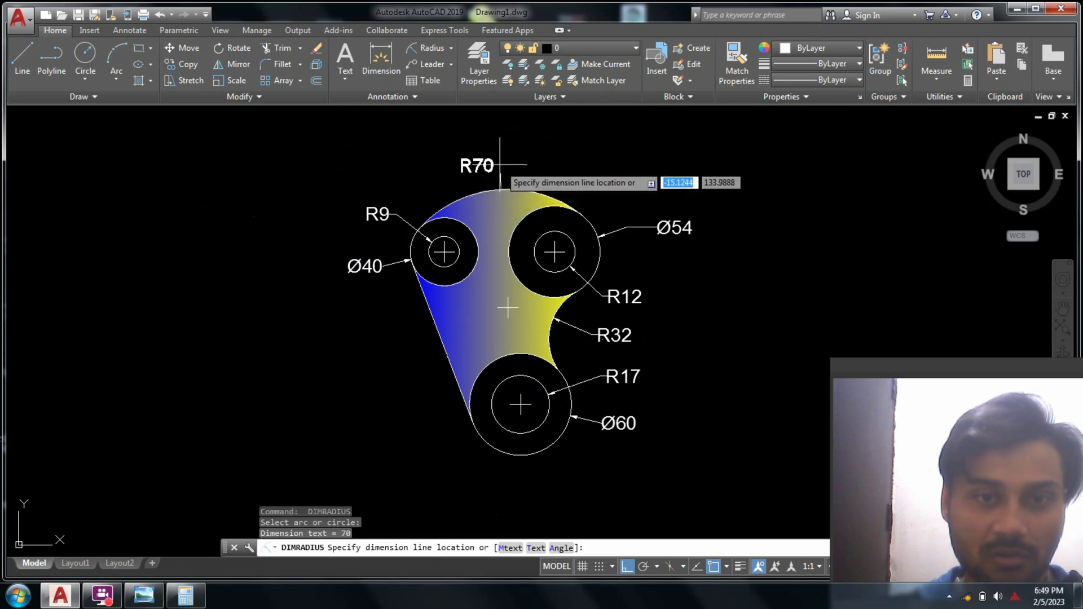
pyautogui.click(501, 164)
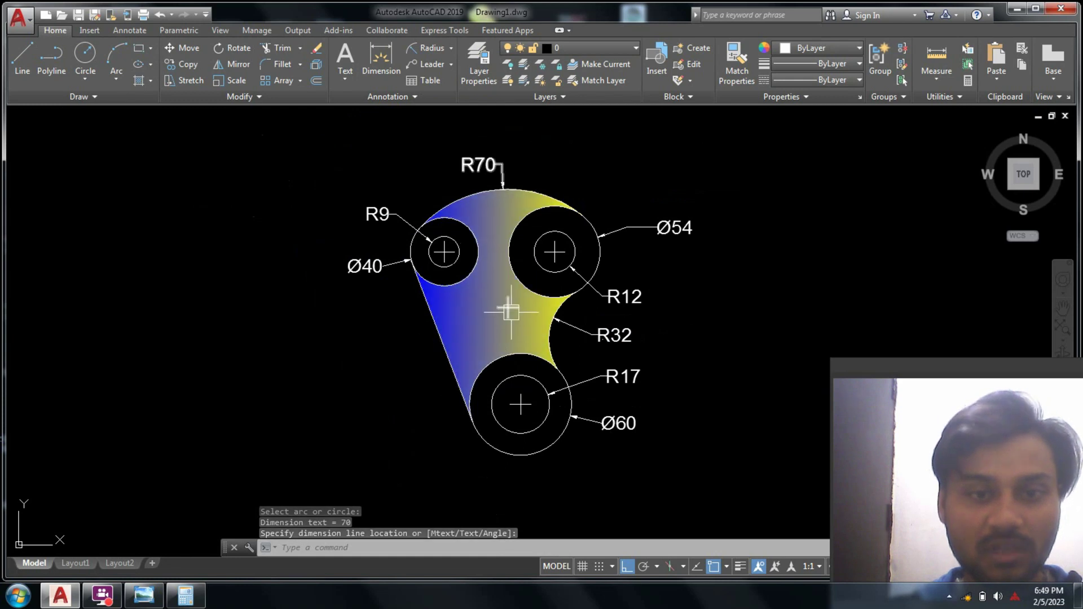
pyautogui.scroll(4, 510, 311)
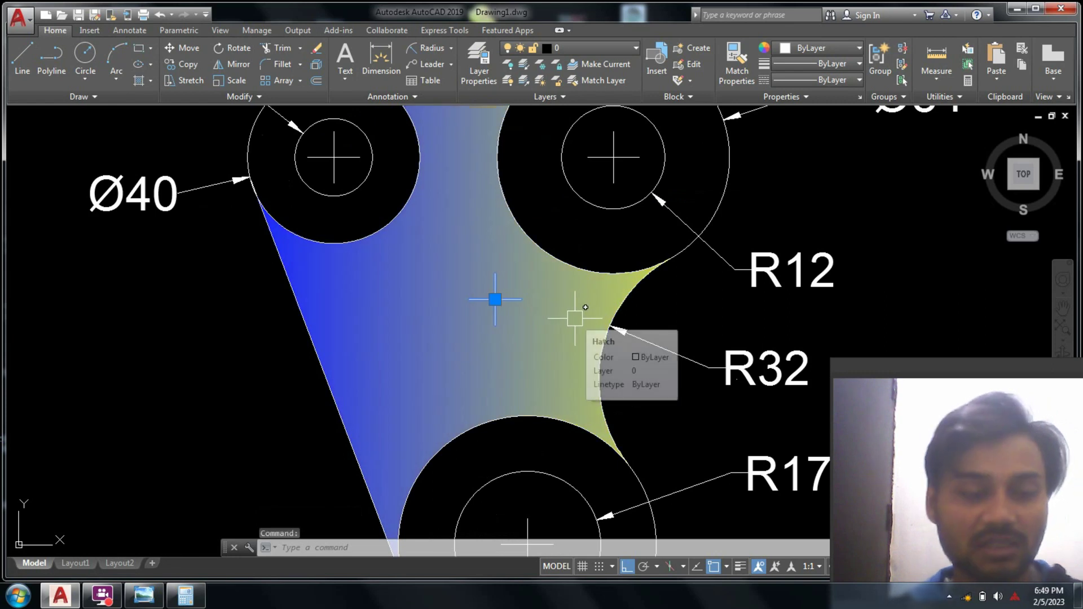
pyautogui.press('Escape')
pyautogui.press('Escape')
pyautogui.press('Escape')
pyautogui.scroll(-4, 501, 298)
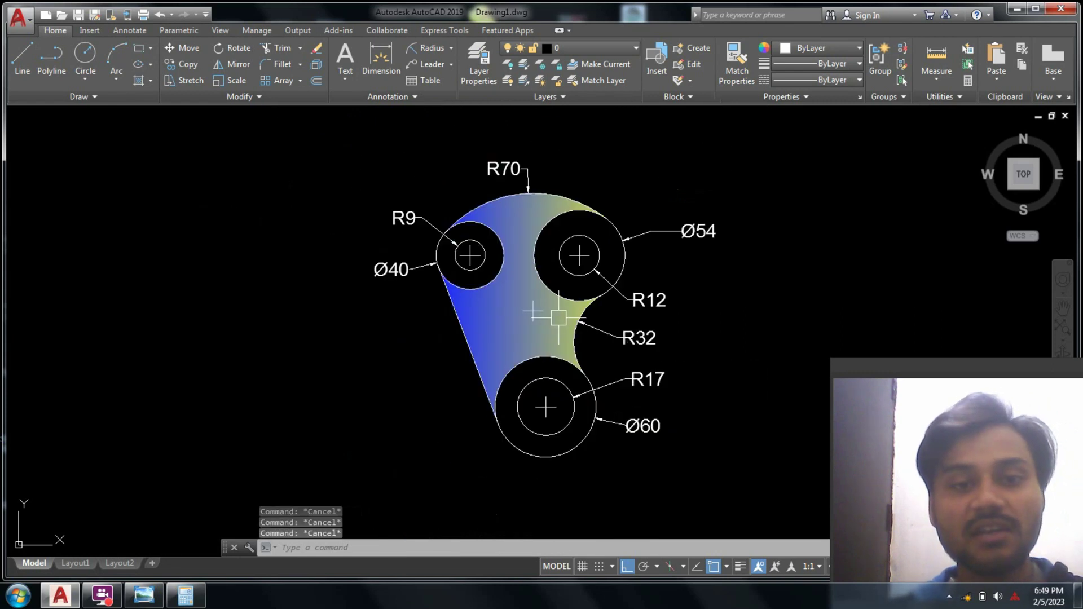
pyautogui.moveTo(564, 312)
pyautogui.mouseDown(button='middle')
pyautogui.moveTo(544, 335)
pyautogui.moveTo(523, 329)
pyautogui.mouseUp(button='middle')
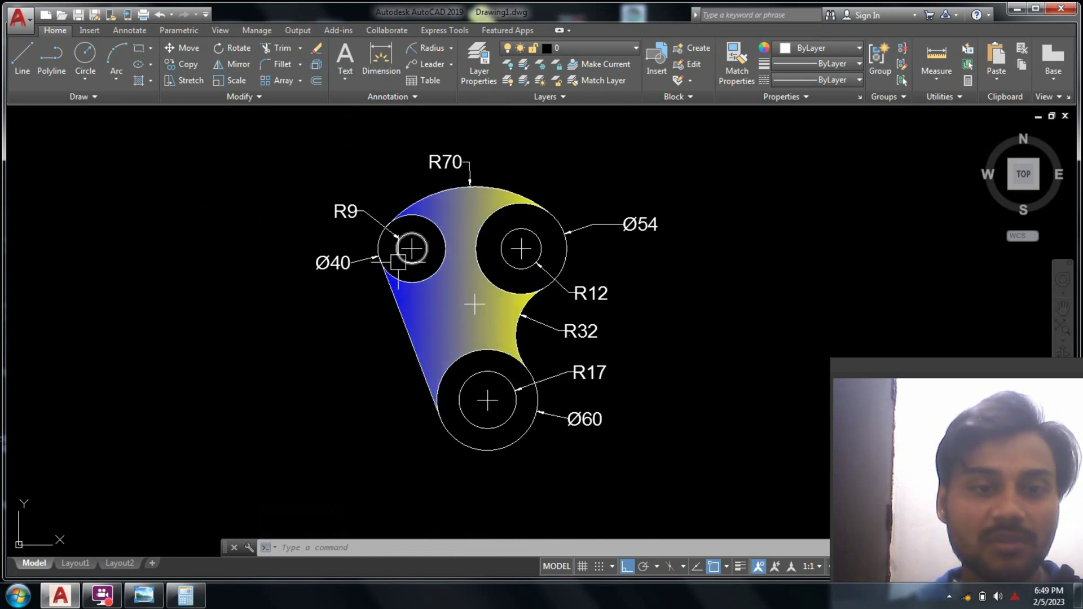
pyautogui.click(450, 48)
pyautogui.click(441, 96)
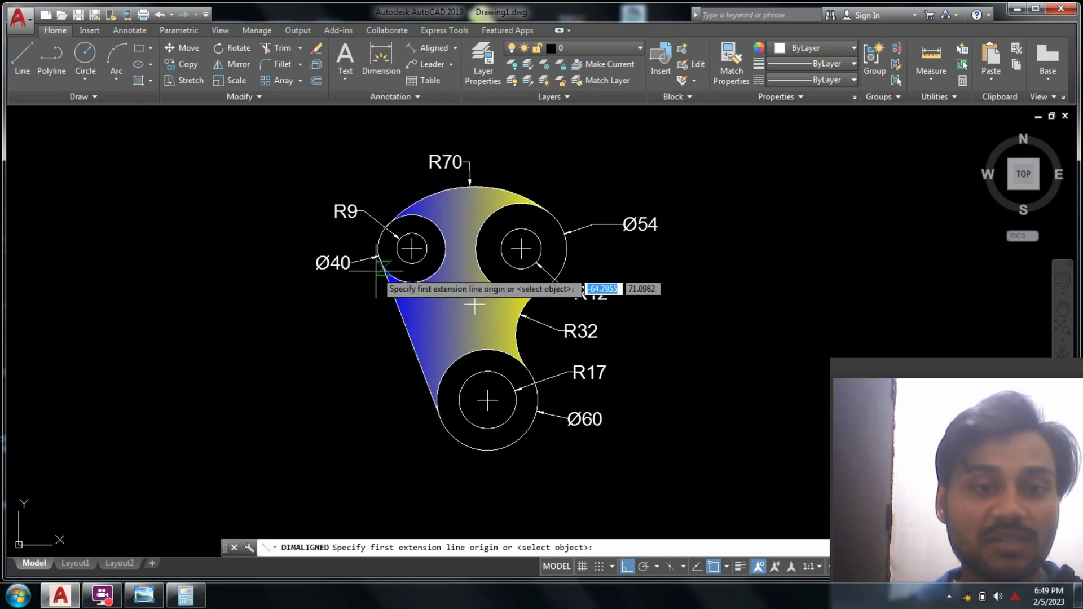
pyautogui.scroll(4, 378, 257)
pyautogui.click(378, 236)
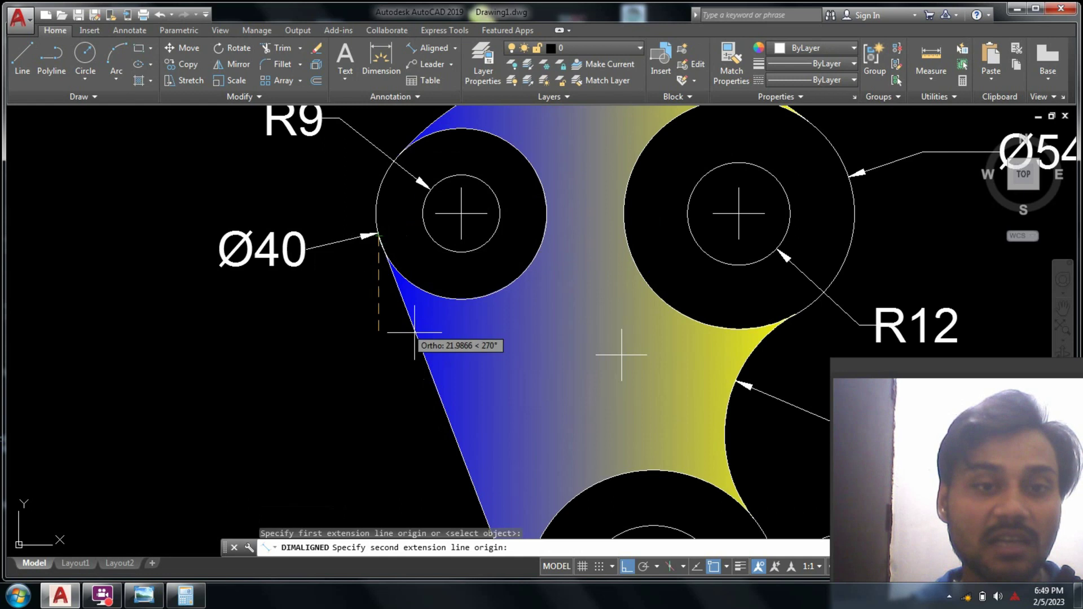
pyautogui.scroll(-3, 440, 322)
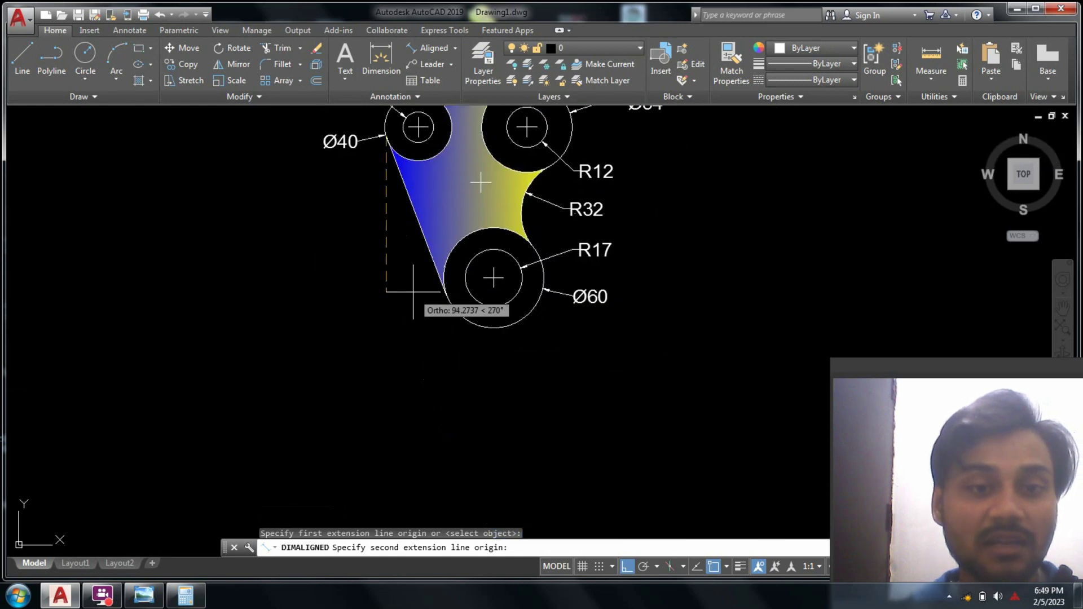
pyautogui.click(442, 294)
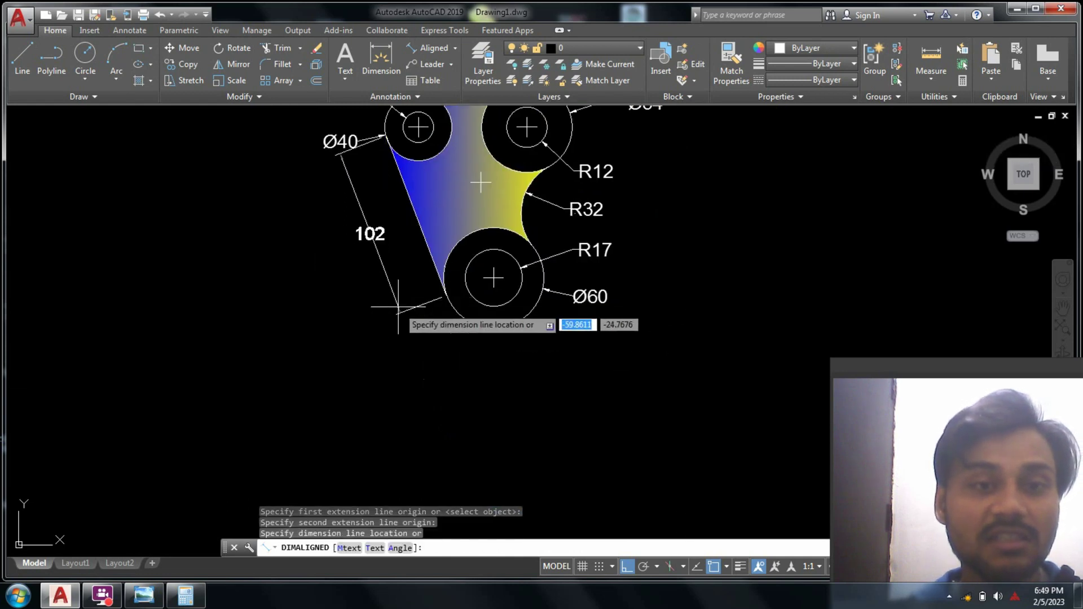
pyautogui.press('Escape')
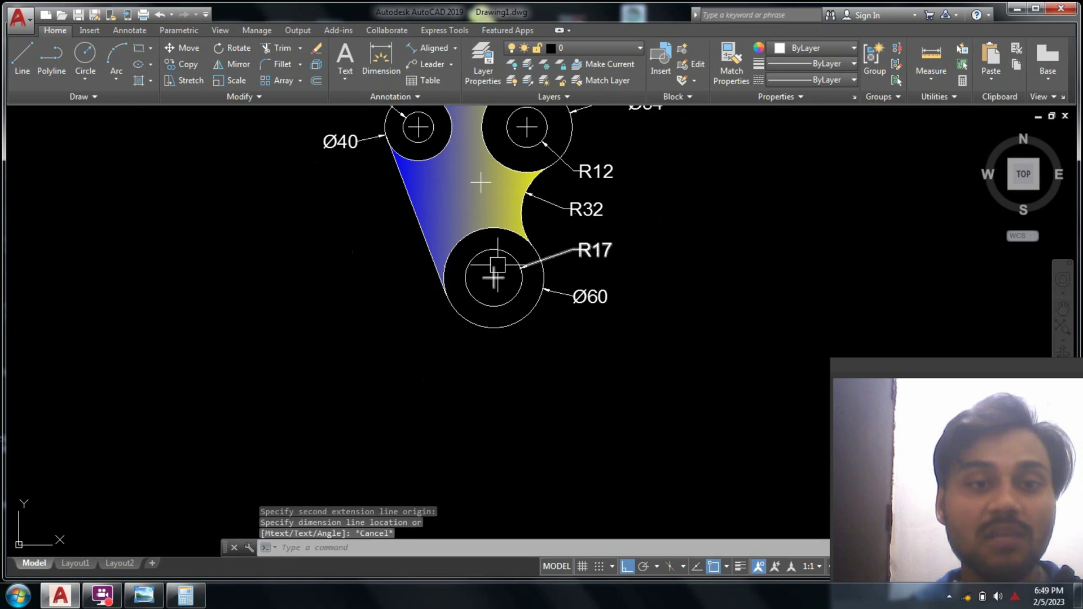
pyautogui.moveTo(613, 280); pyautogui.dragTo(617, 384, button='middle')
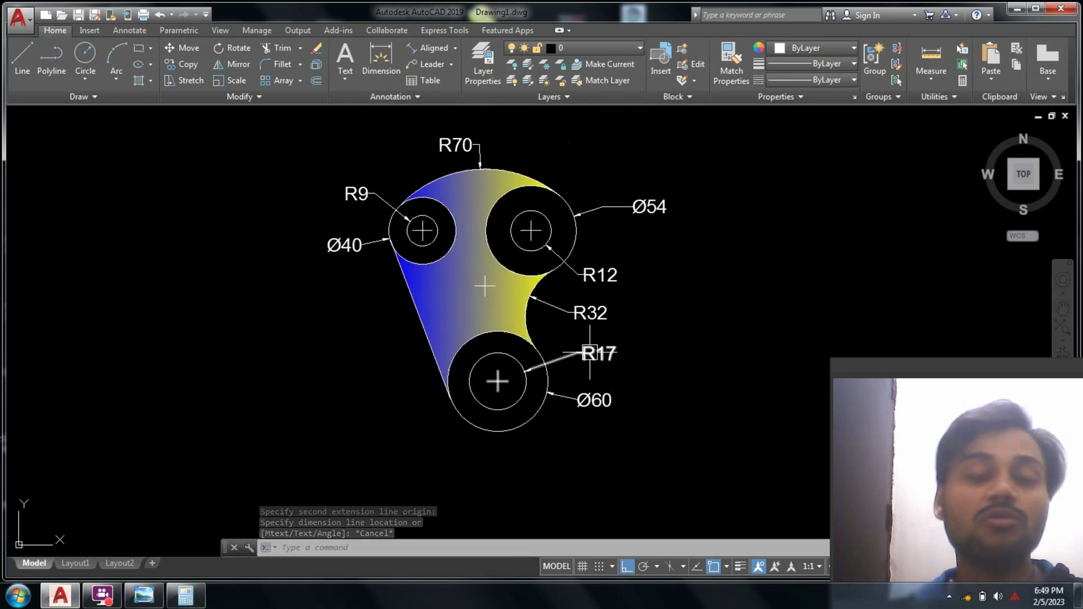
pyautogui.scroll(2, 589, 323)
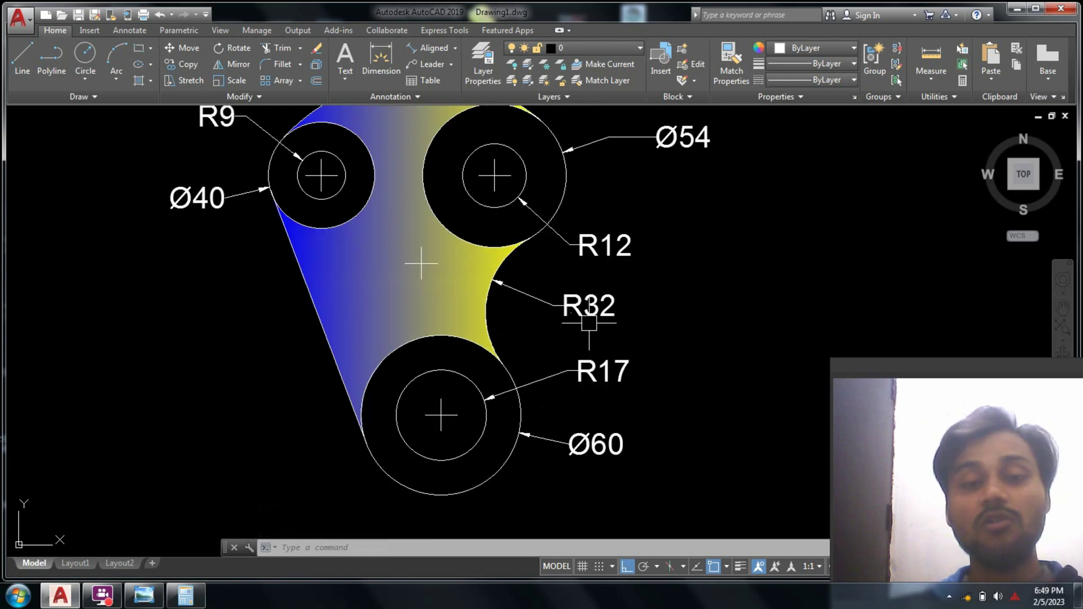
pyautogui.moveTo(589, 323); pyautogui.dragTo(646, 357, button='middle')
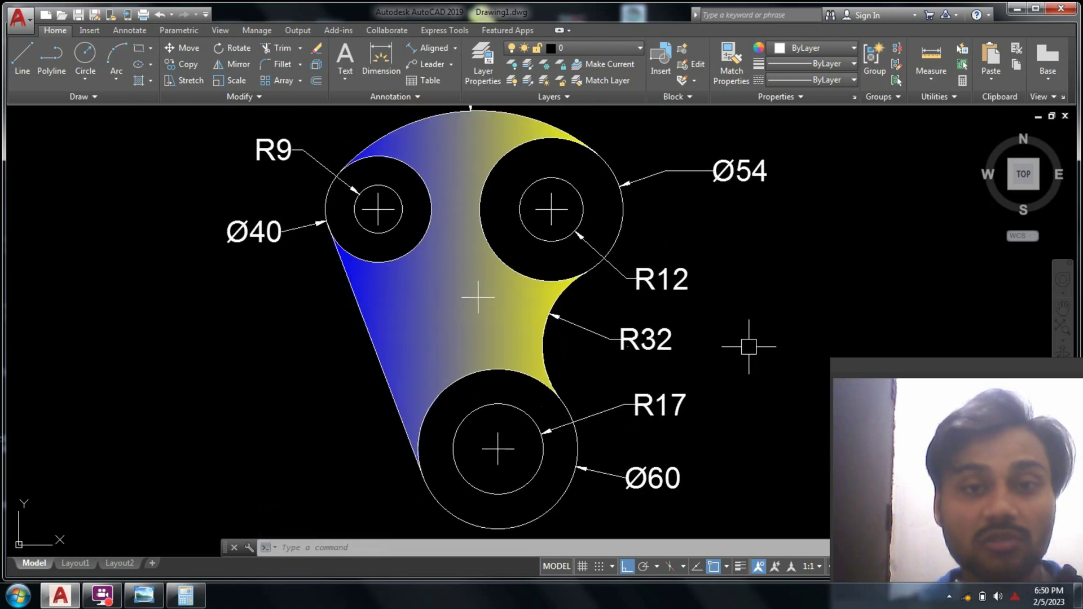
pyautogui.scroll(-2, 747, 346)
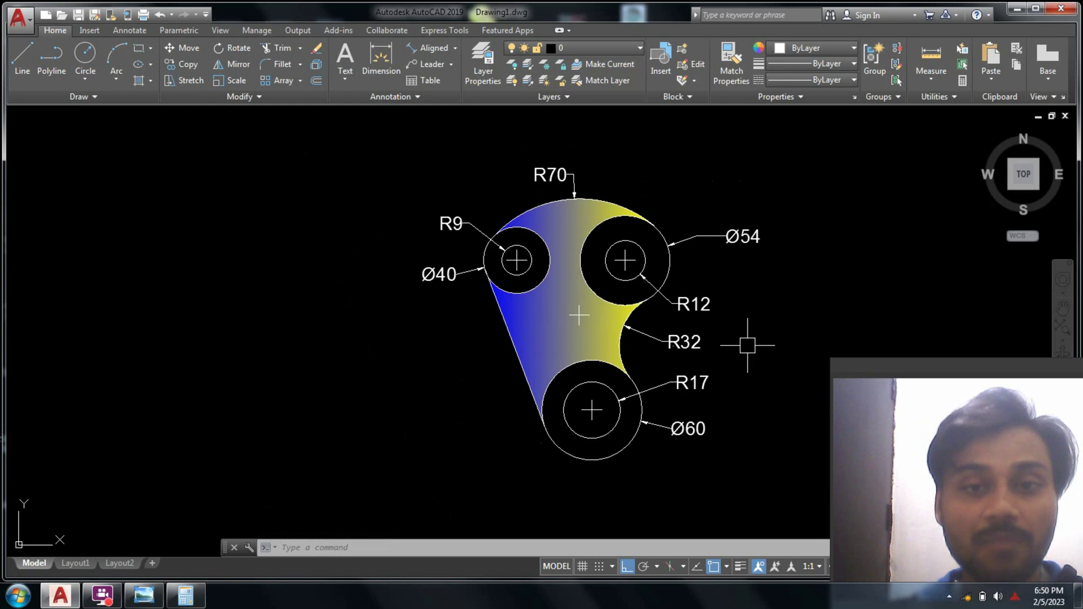
pyautogui.moveTo(746, 346); pyautogui.dragTo(690, 338, button='middle')
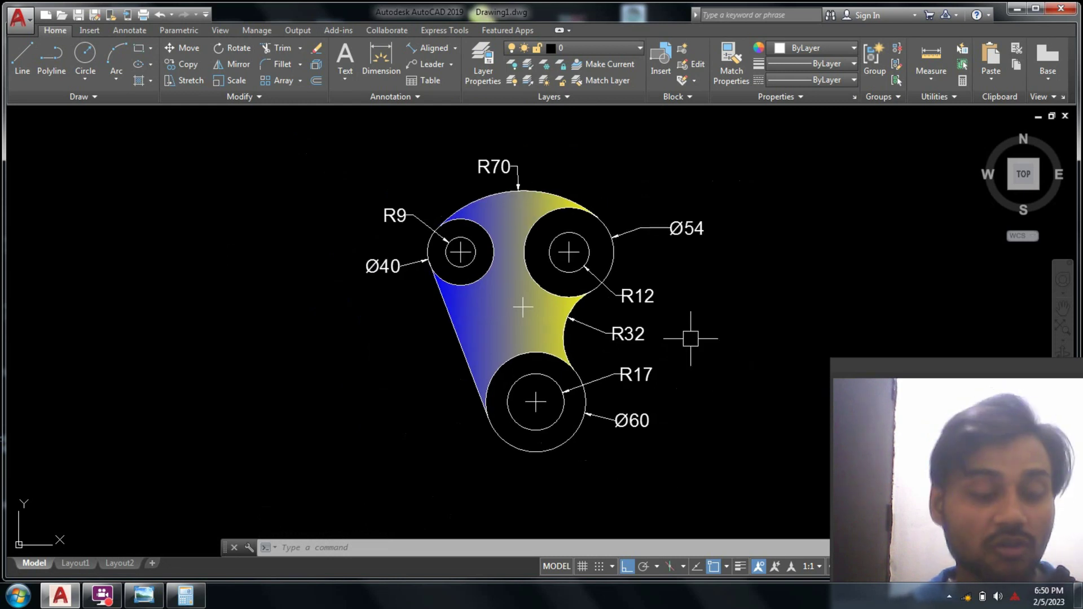